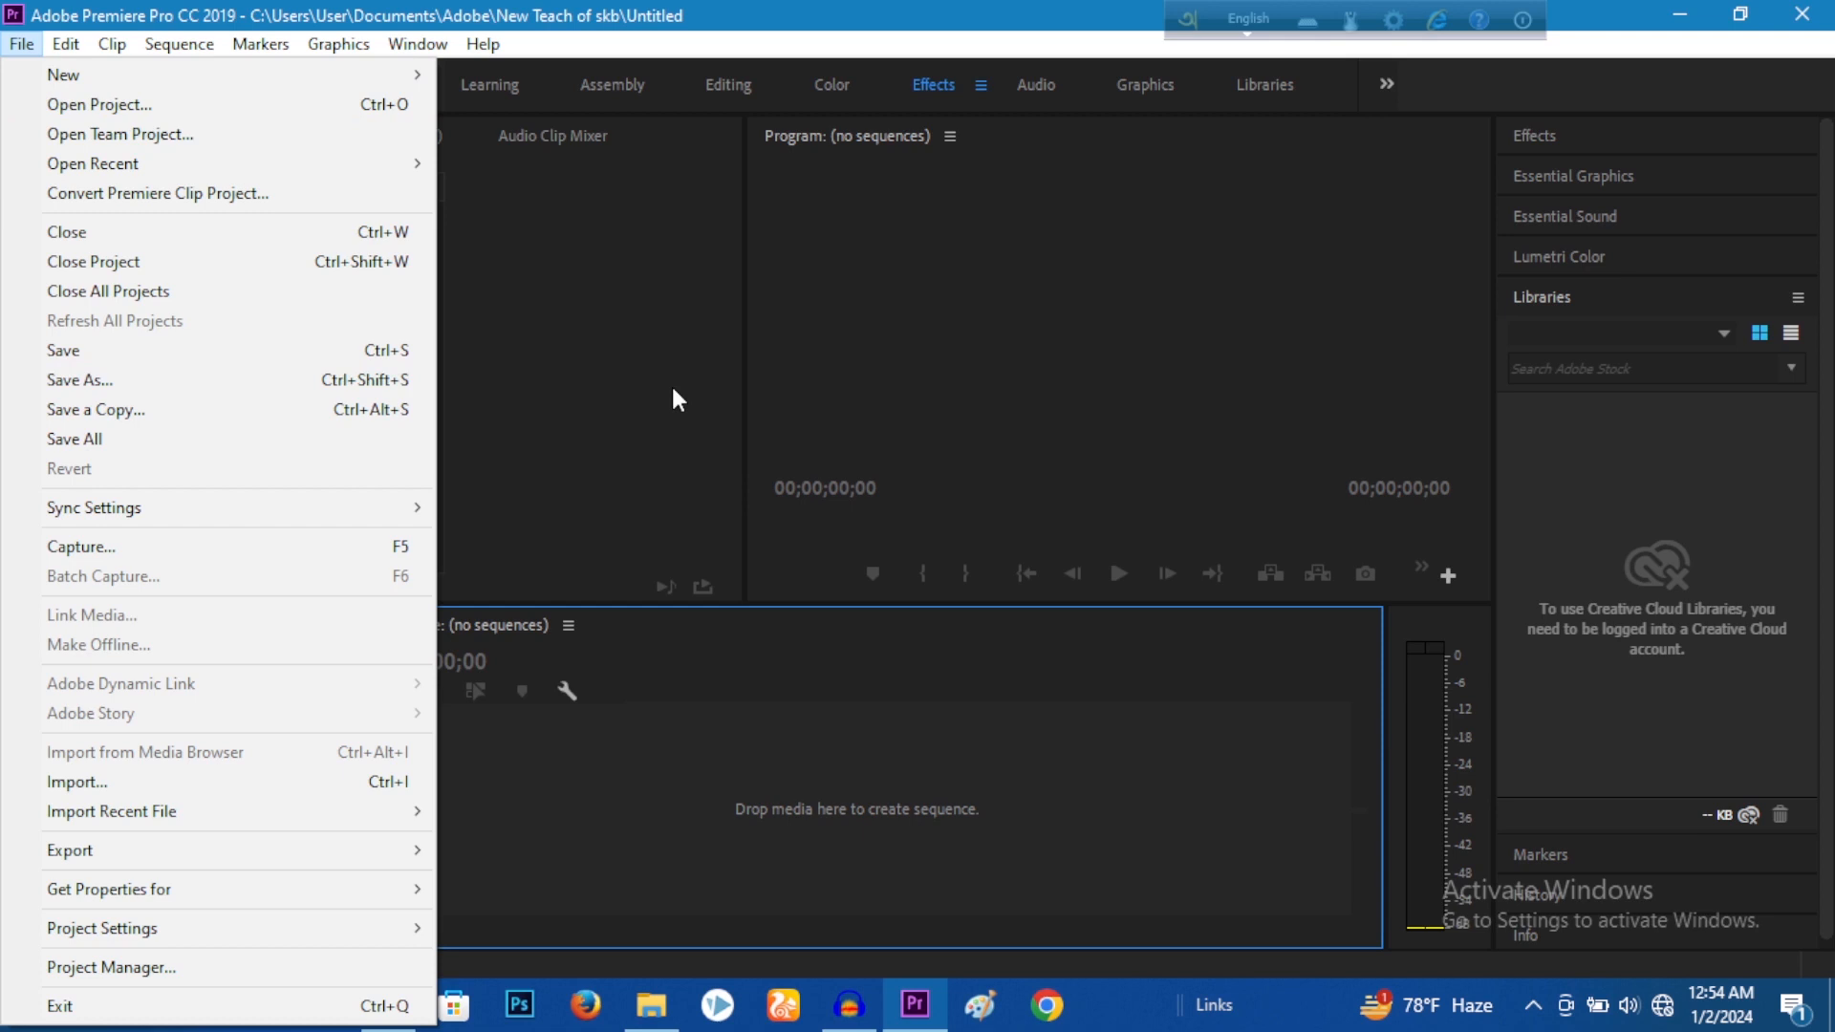
Import the "Facebook profile theke income" video from the 3D Objects folder and create a new sequence from the clip.
{"action": "left_click", "coordinate": [729, 771]}
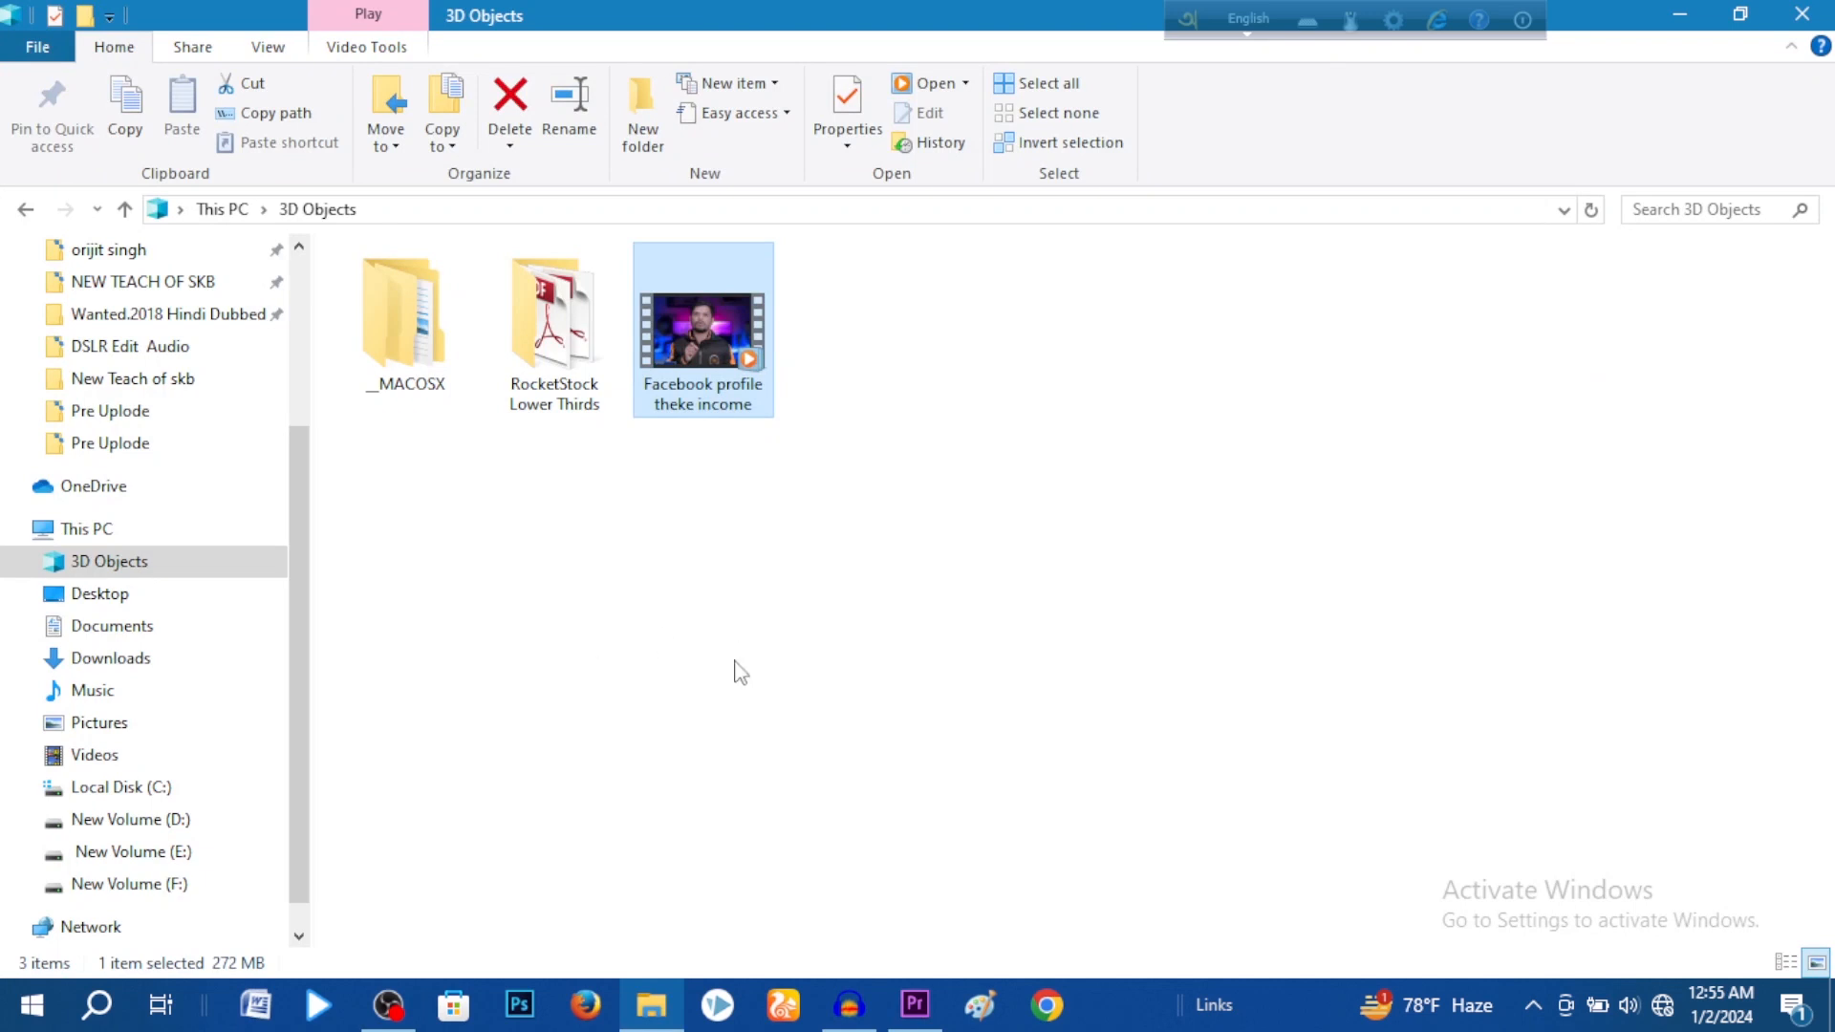
{"action": "left_click_drag", "start_coordinate": [674, 355], "coordinate": [138, 860]}
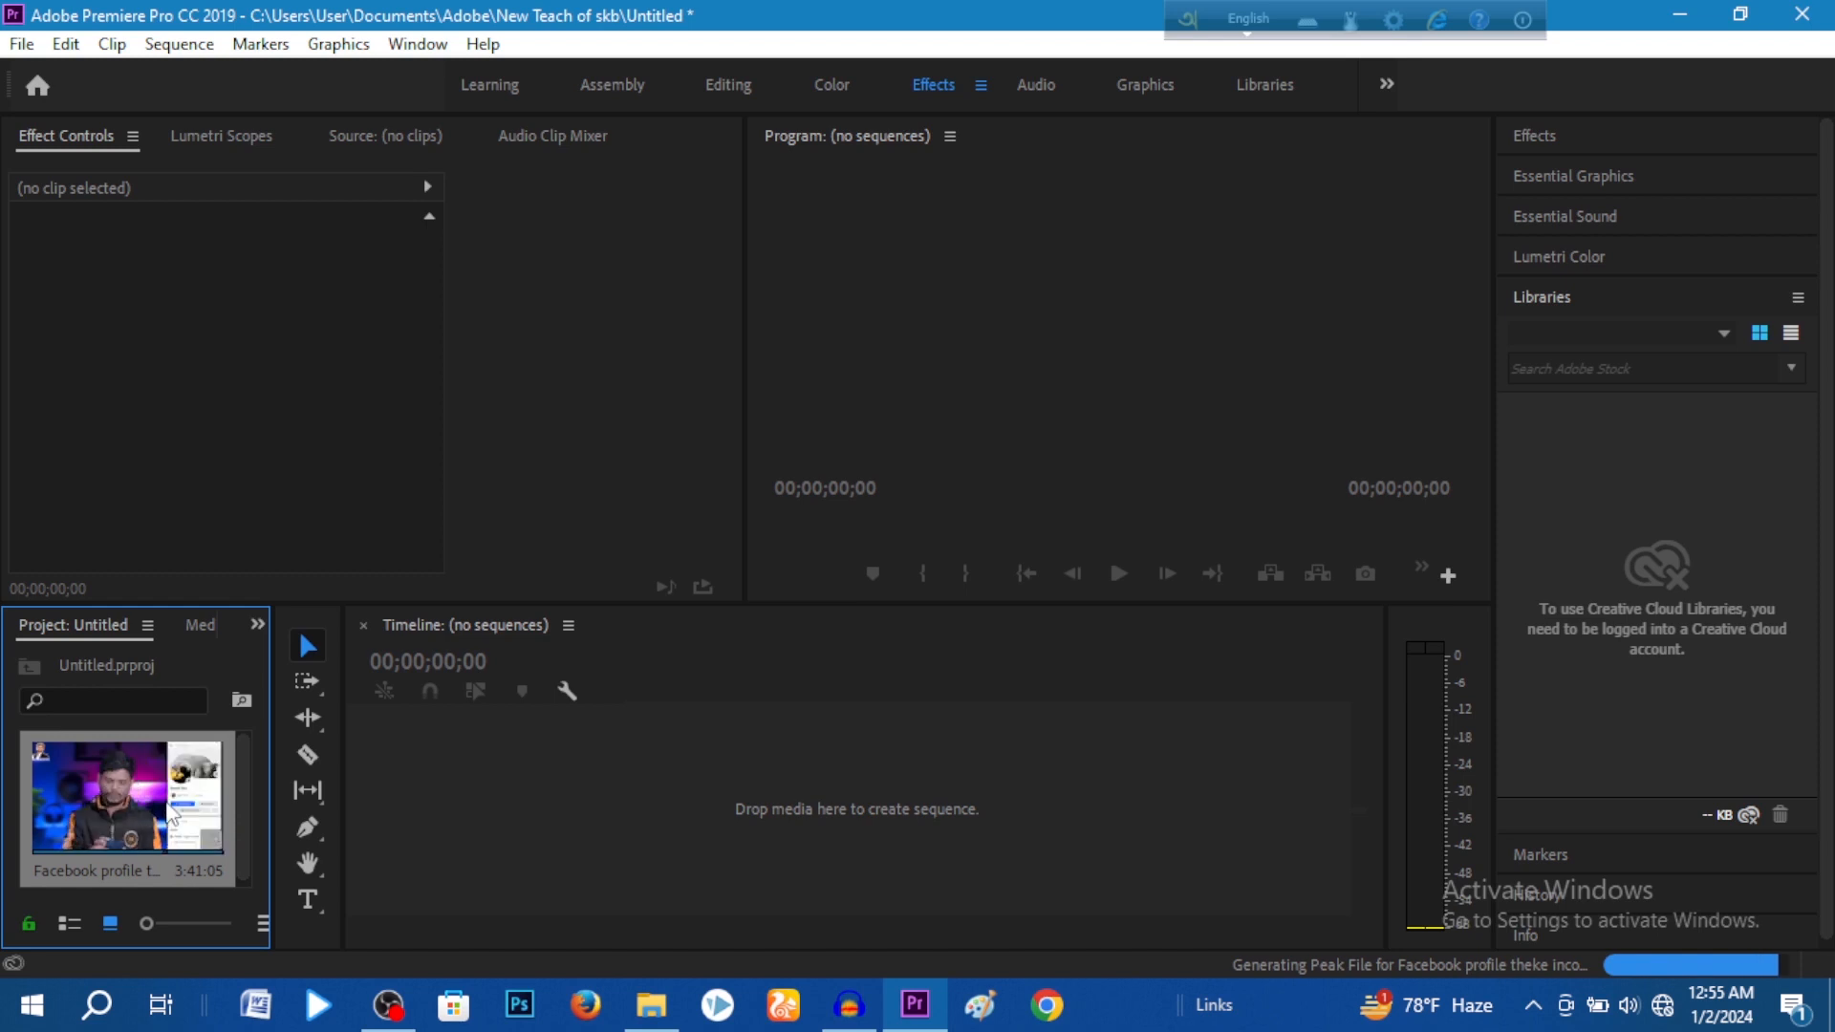
{"action": "right_click", "coordinate": [142, 811]}
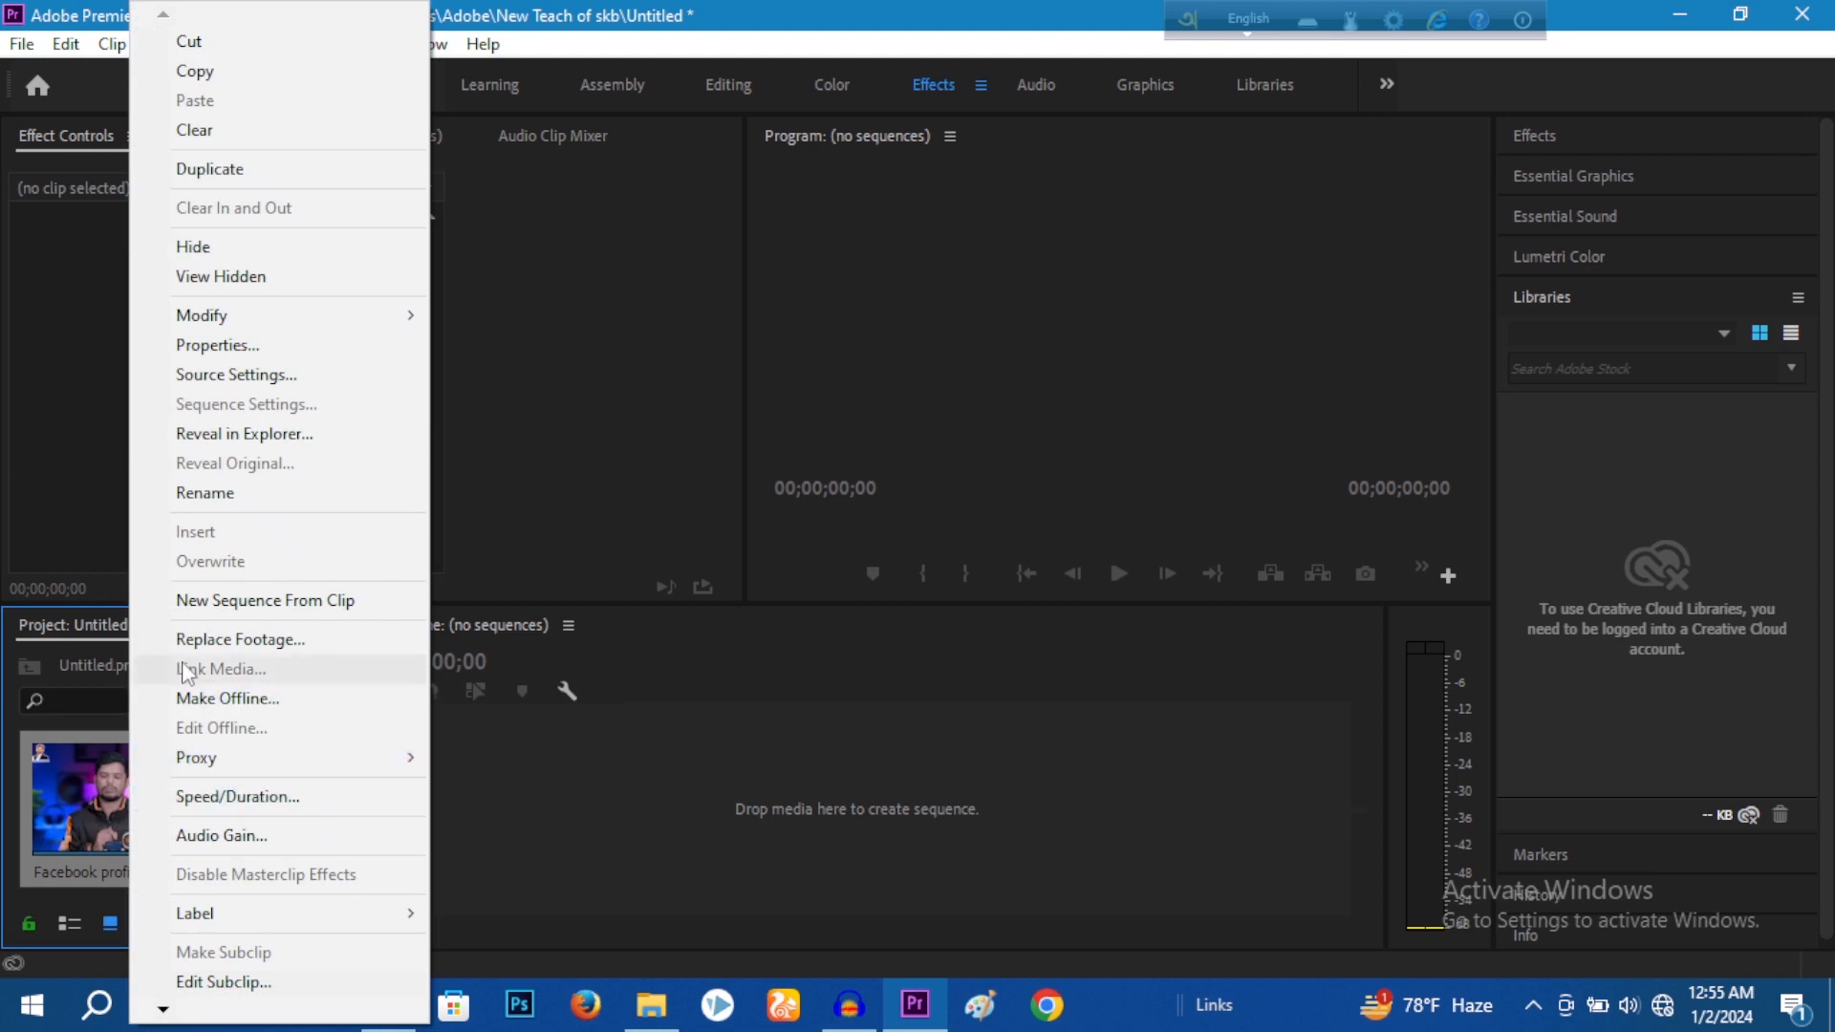
{"action": "left_click", "coordinate": [298, 602]}
{"action": "left_click", "coordinate": [910, 761]}
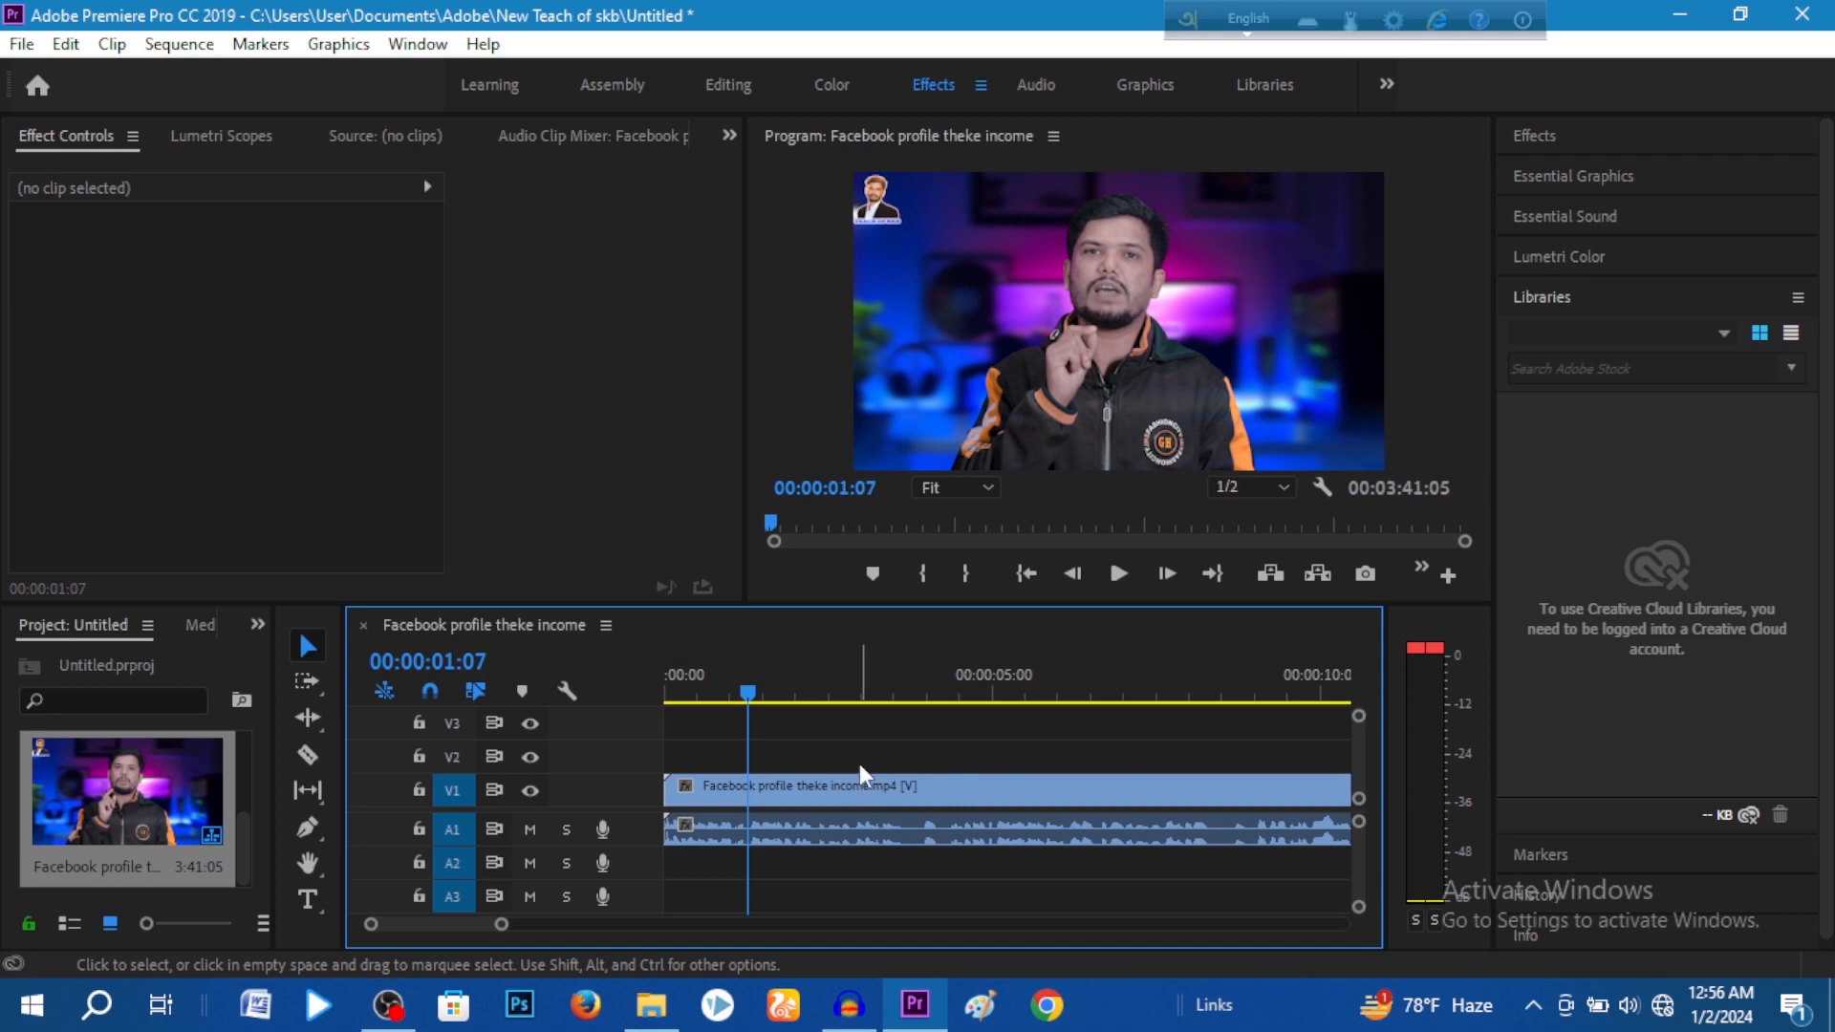
Unlink the clip's audio from its video in the timeline and delete the audio from track A1.
{"action": "left_click_drag", "start_coordinate": [840, 752], "coordinate": [898, 829]}
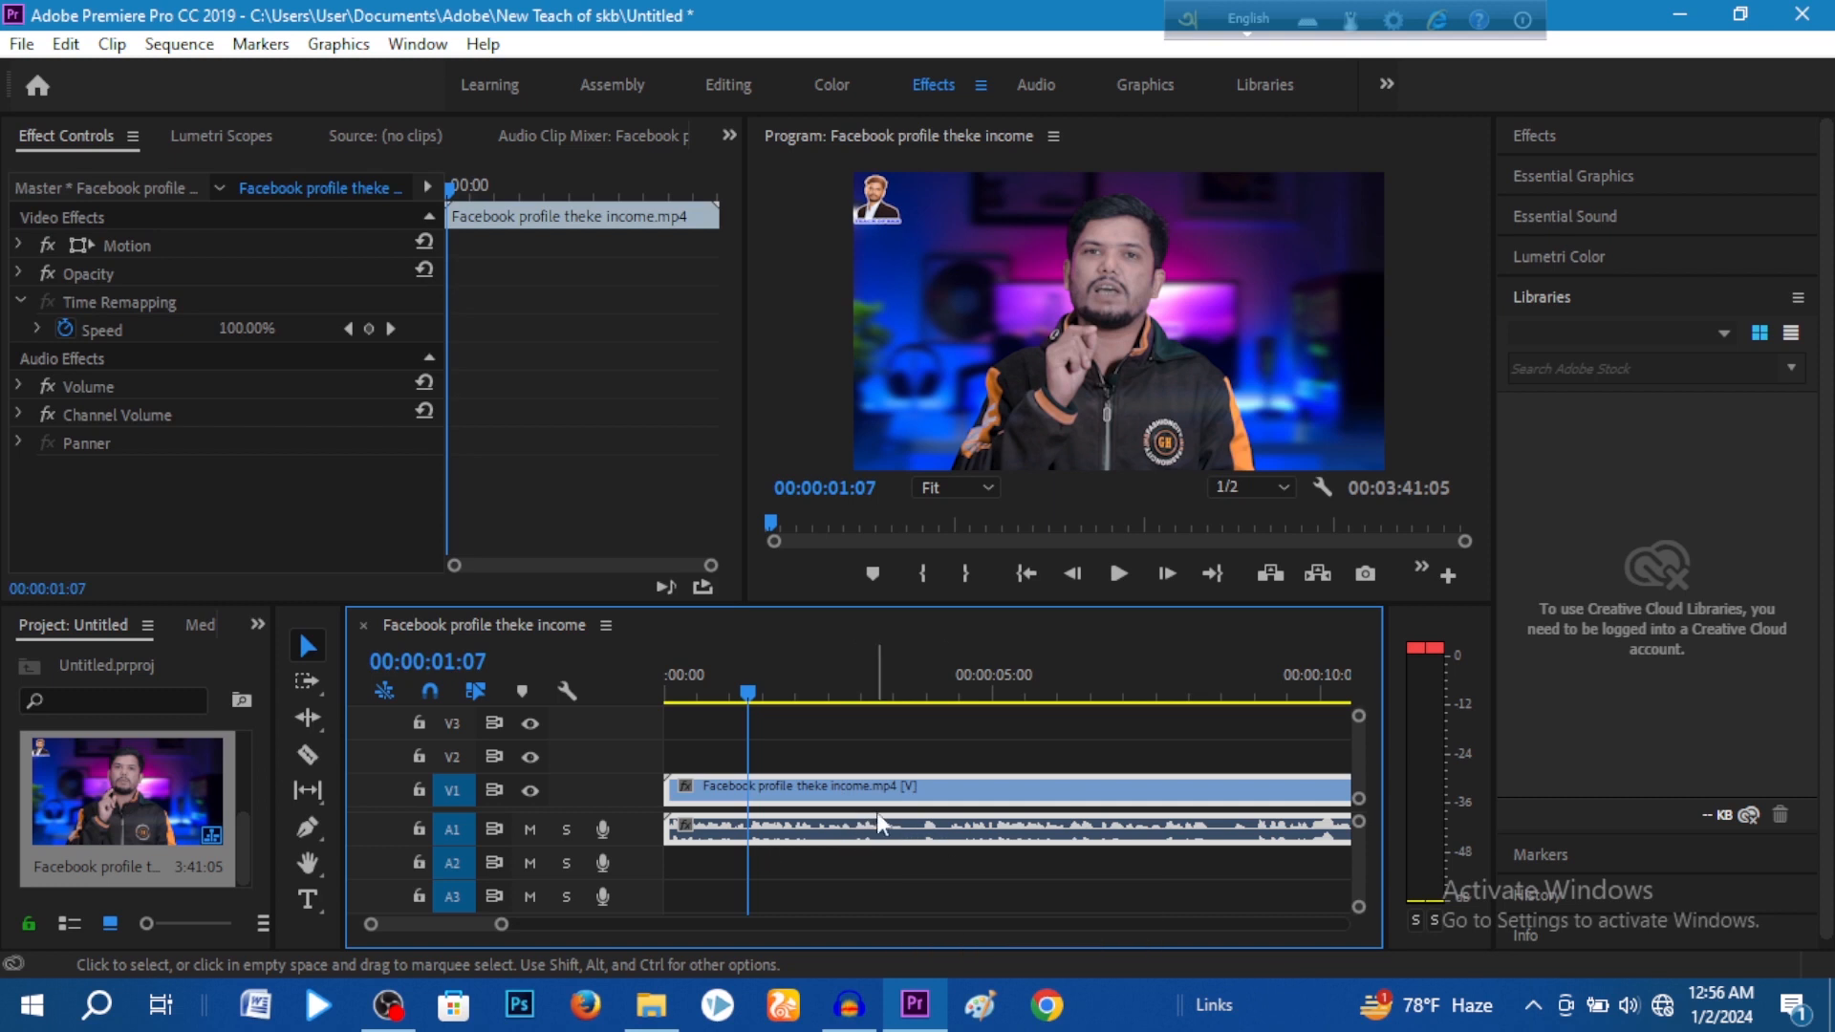
{"action": "right_click", "coordinate": [925, 837]}
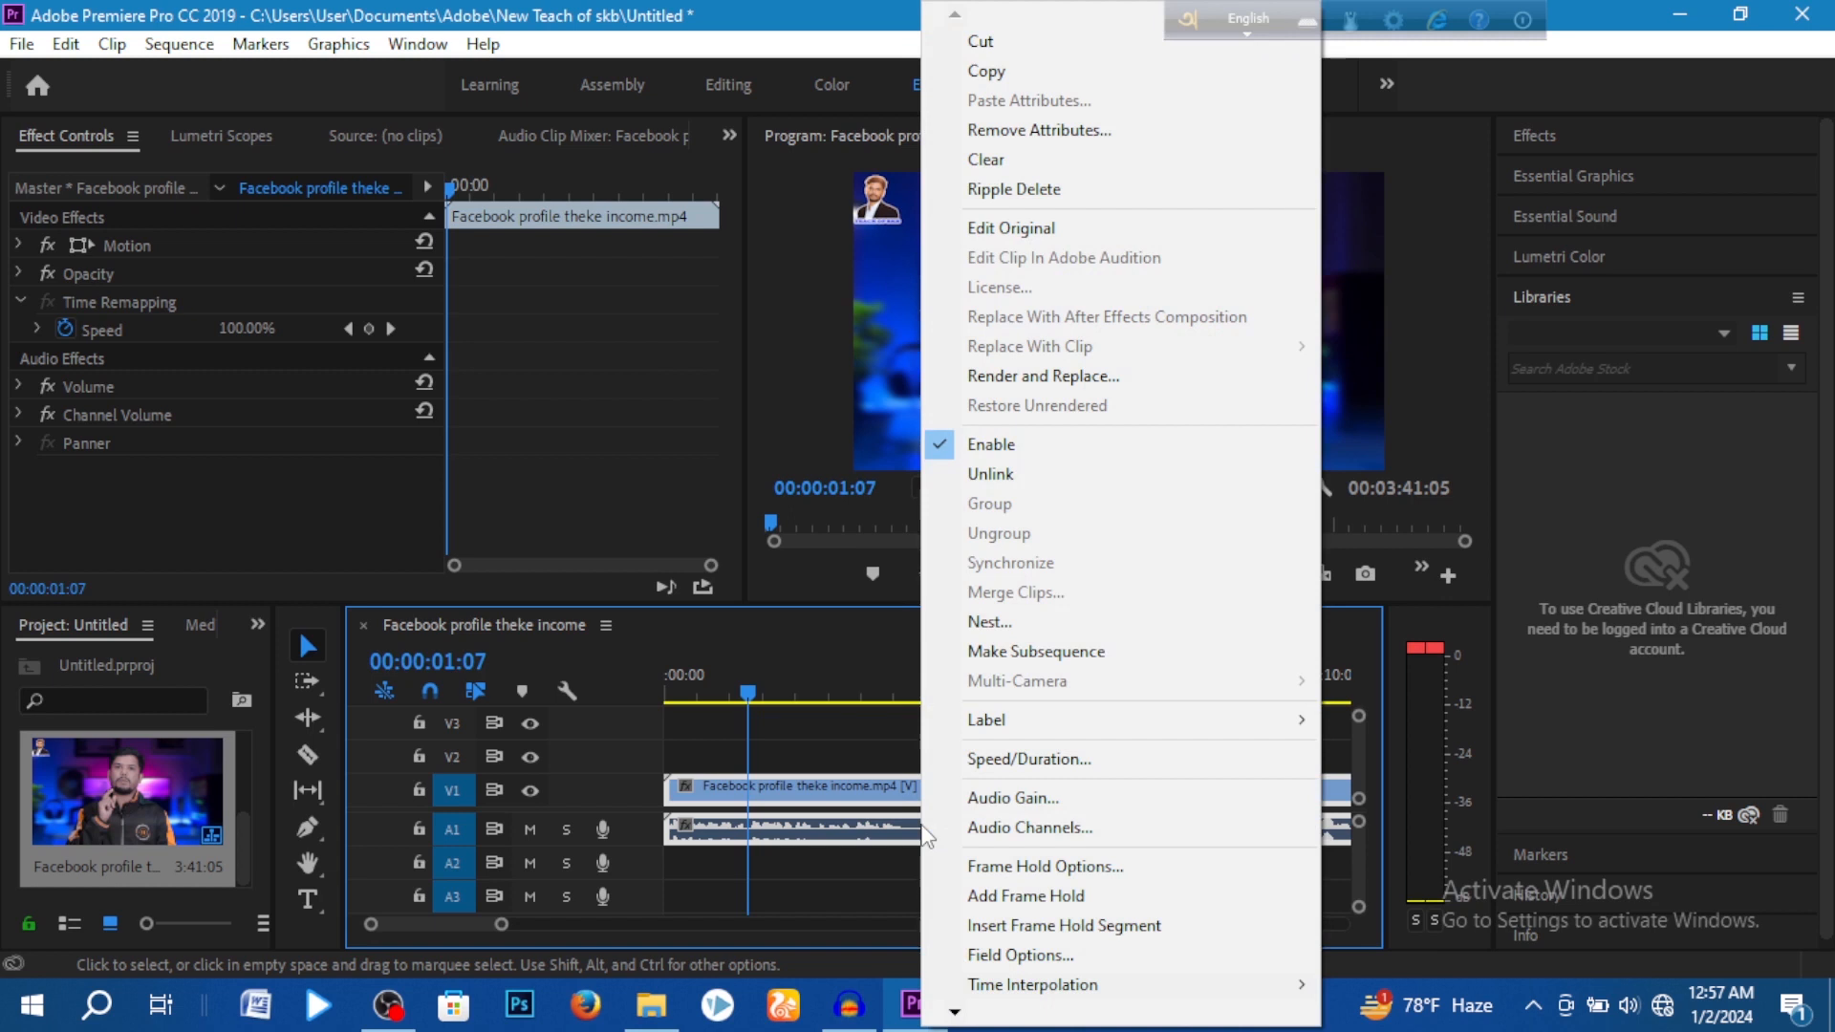
{"action": "left_click", "coordinate": [991, 474]}
{"action": "left_click", "coordinate": [909, 835]}
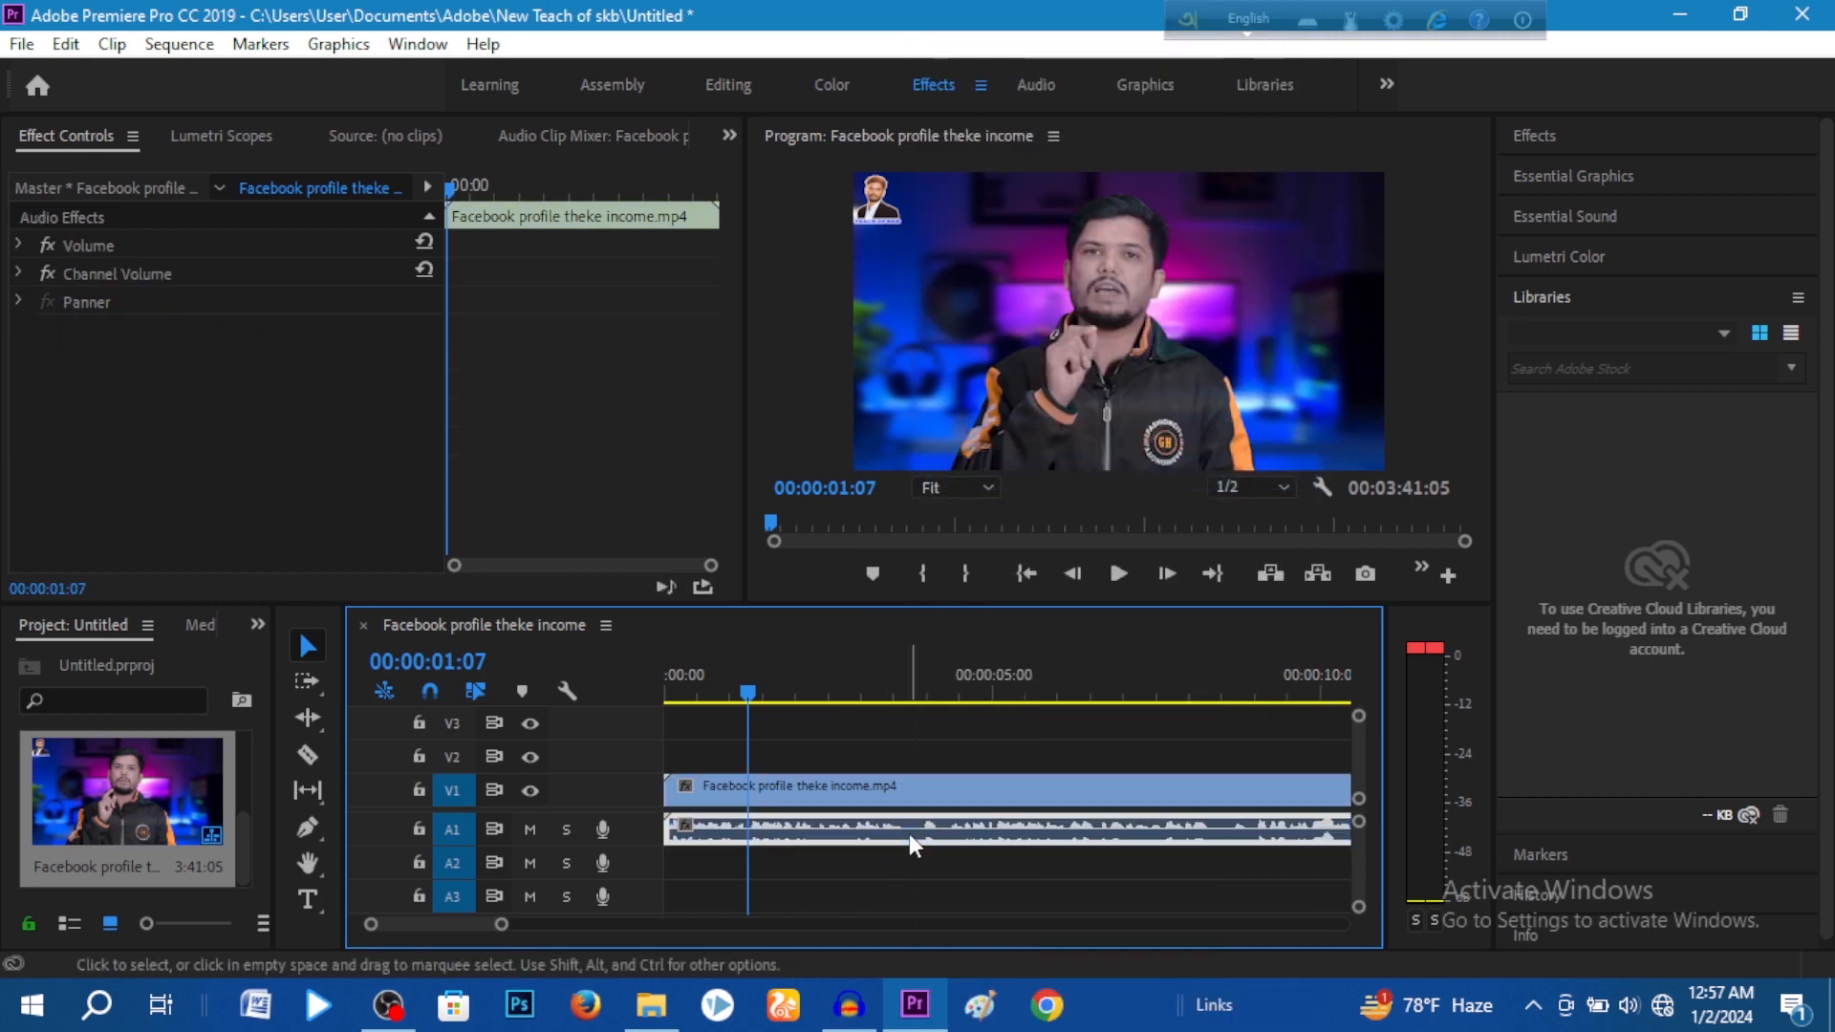
{"action": "right_click", "coordinate": [909, 835]}
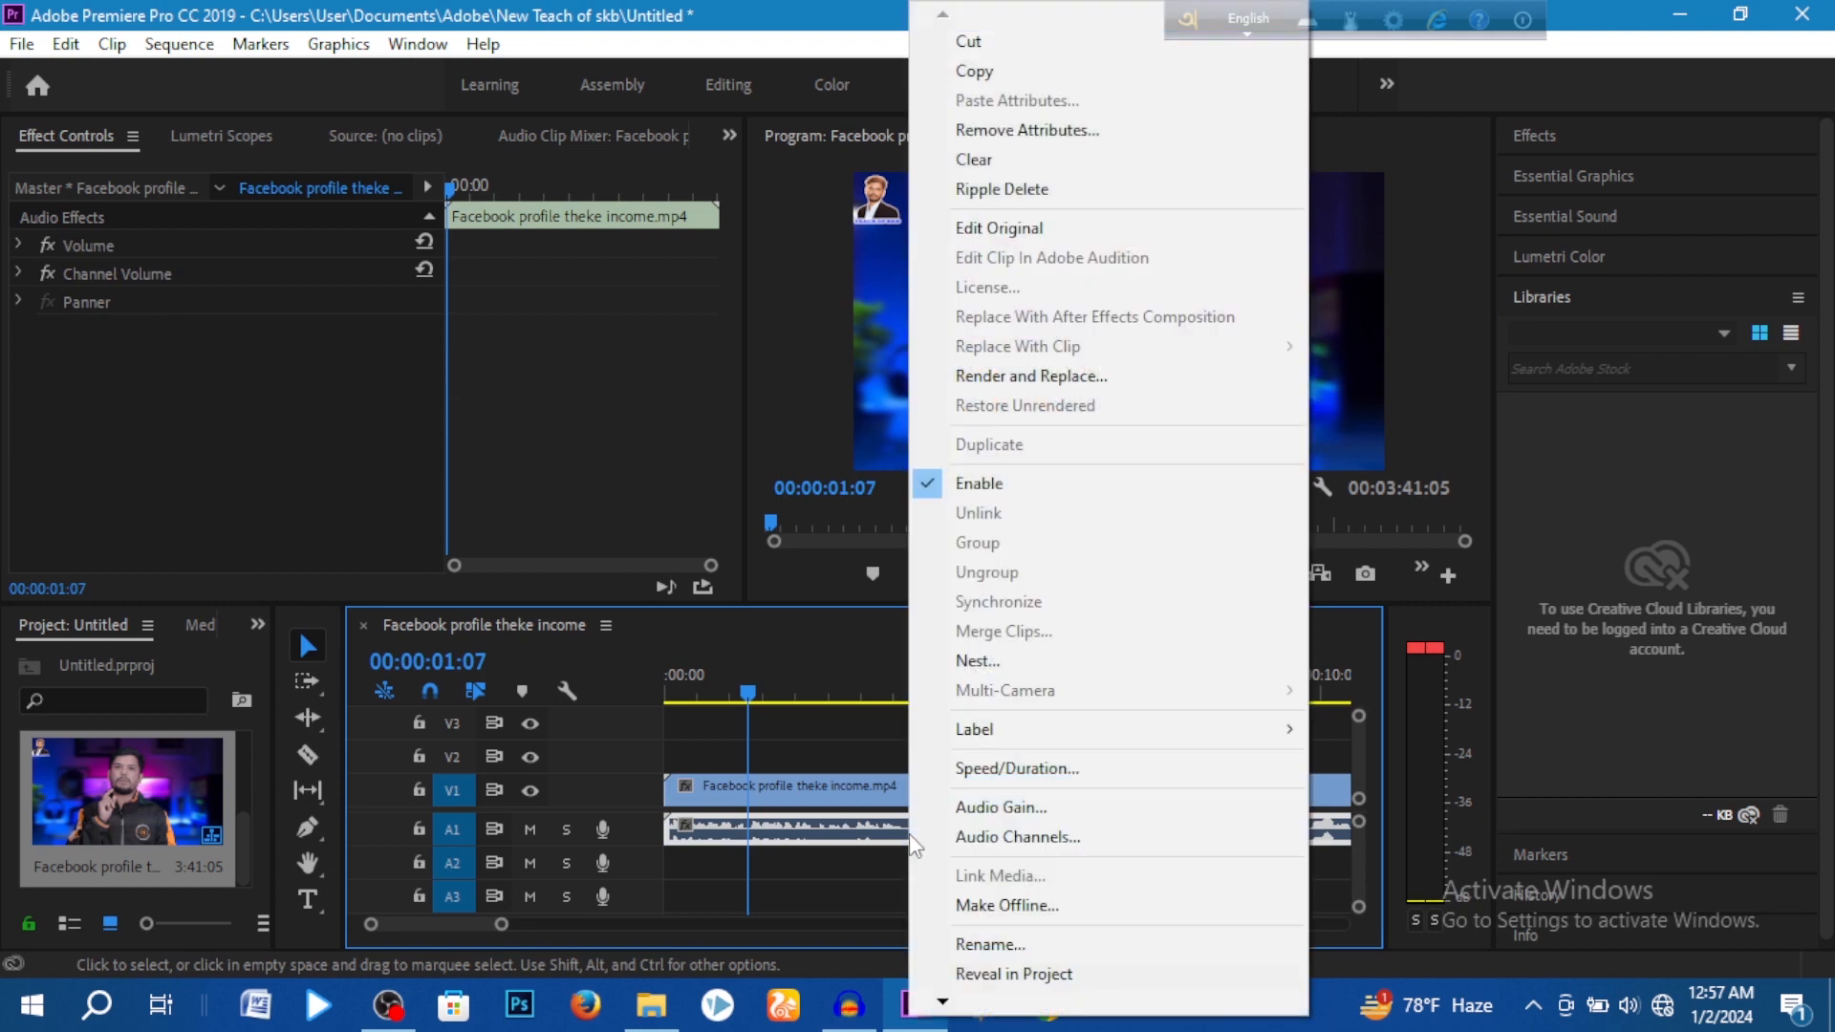
{"action": "left_click", "coordinate": [996, 162]}
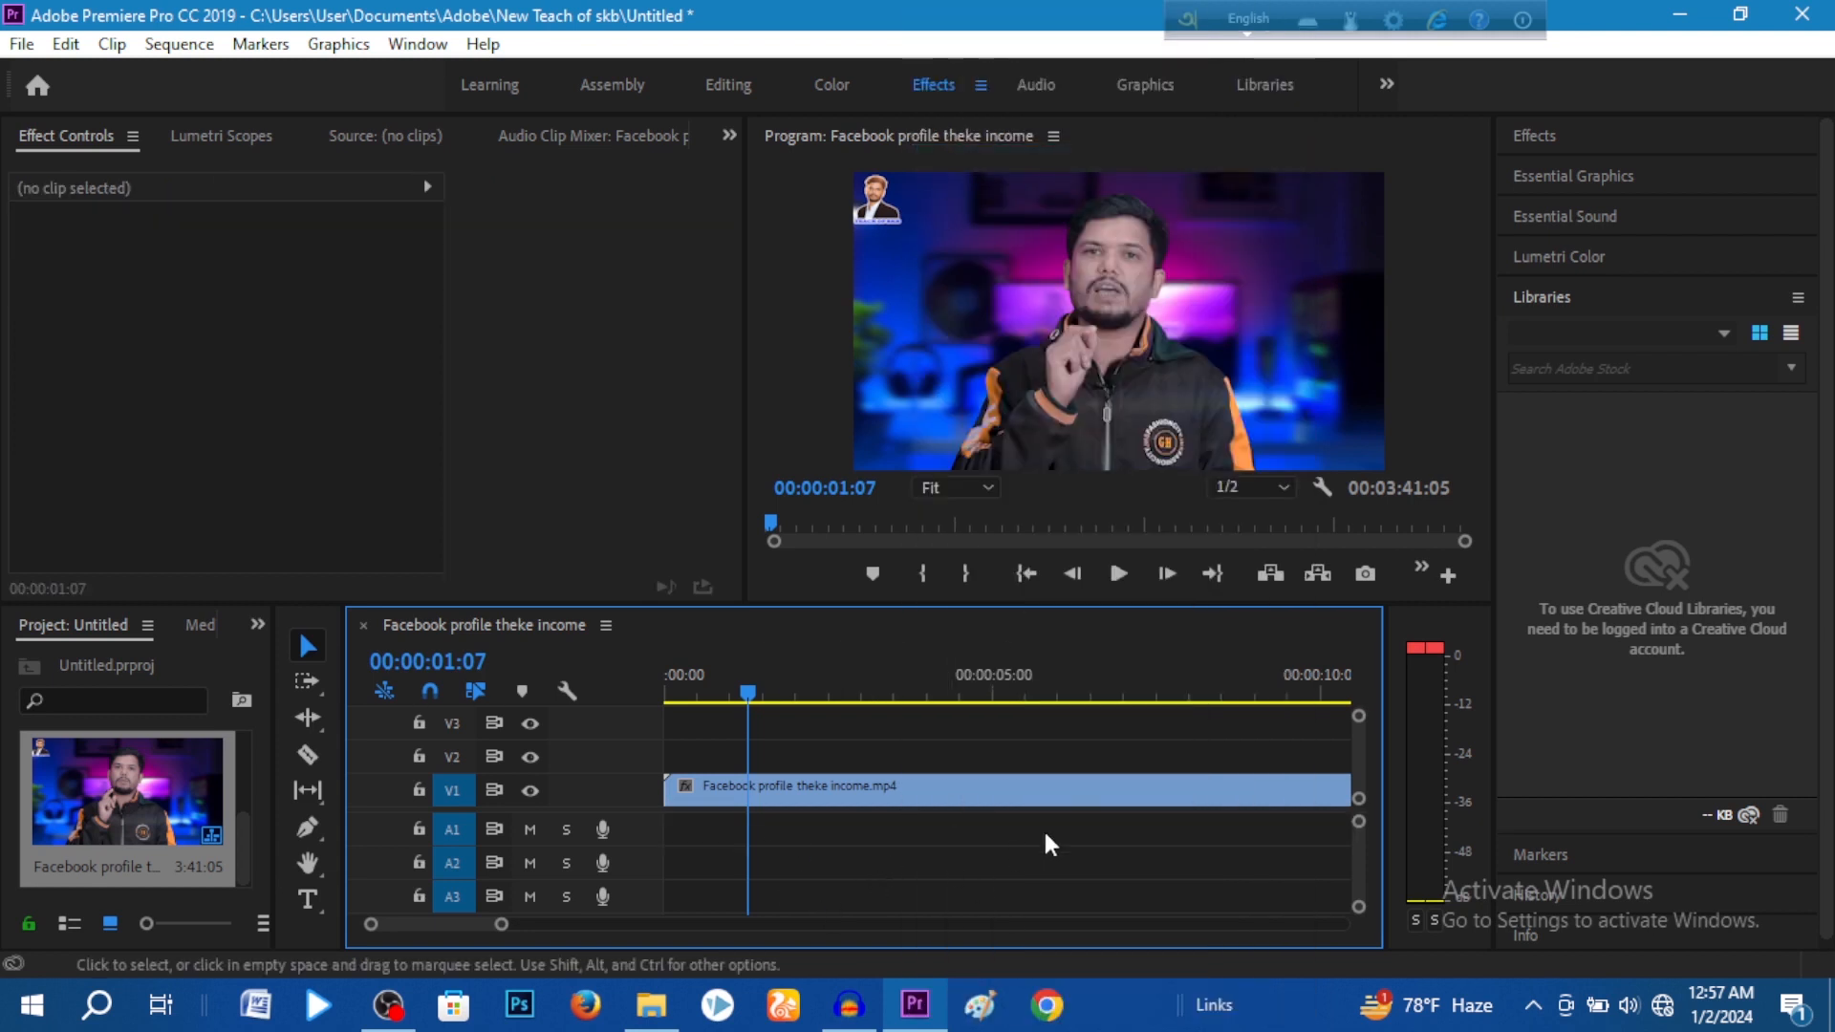
Draw a small horizontal rectangle with the Rectangle Tool over the speaker's raised forearm and jacket zipper.
{"action": "left_click", "coordinate": [897, 791]}
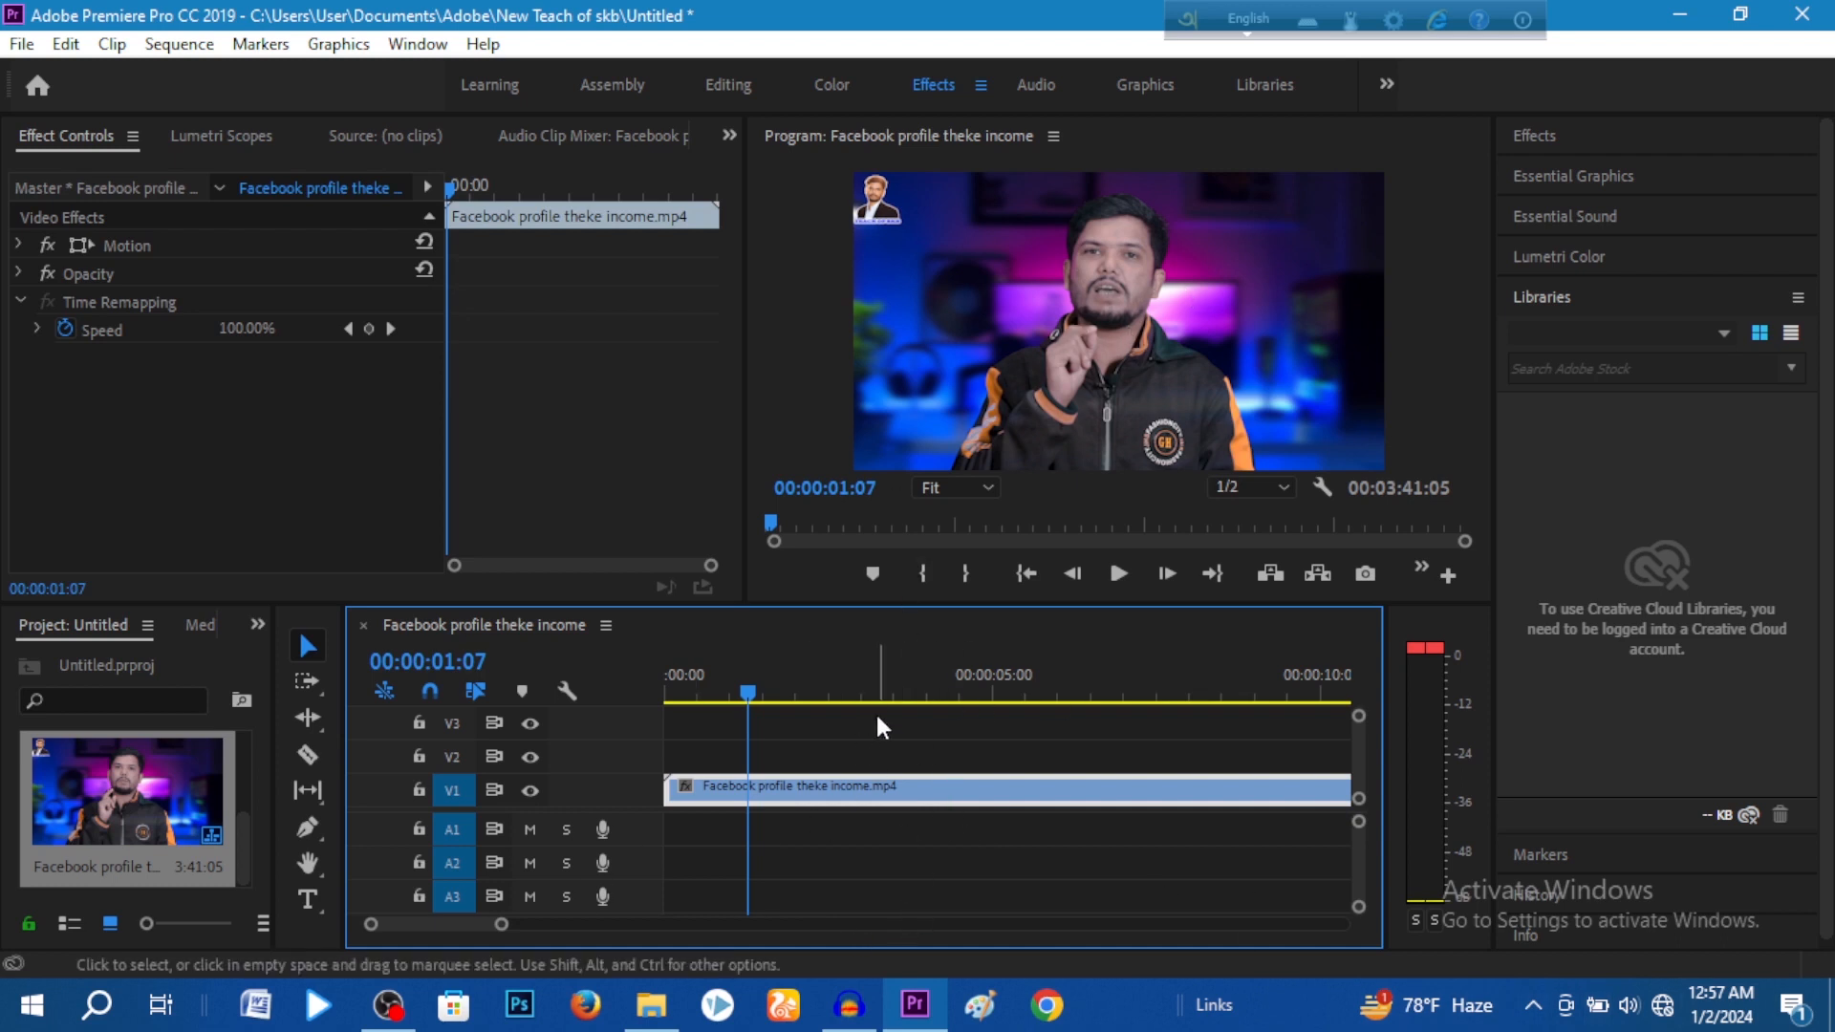
{"action": "left_click", "coordinate": [307, 828]}
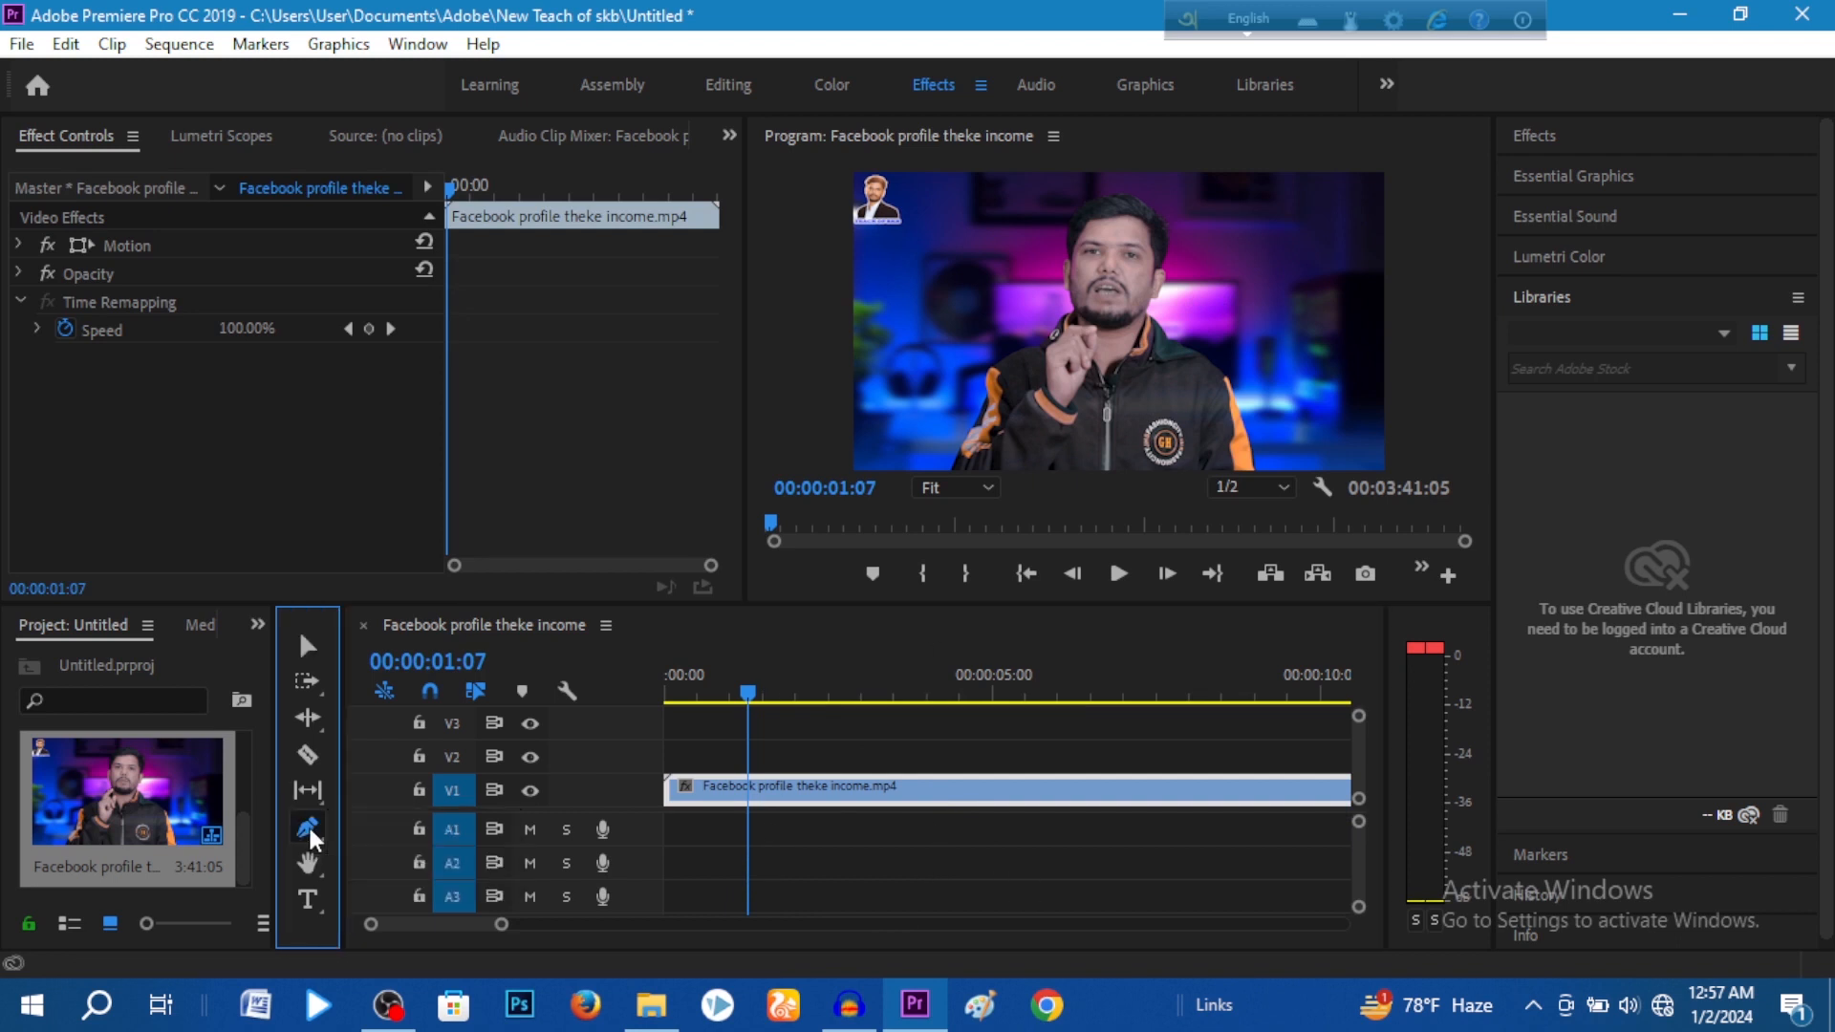
{"action": "left_click", "coordinate": [311, 839]}
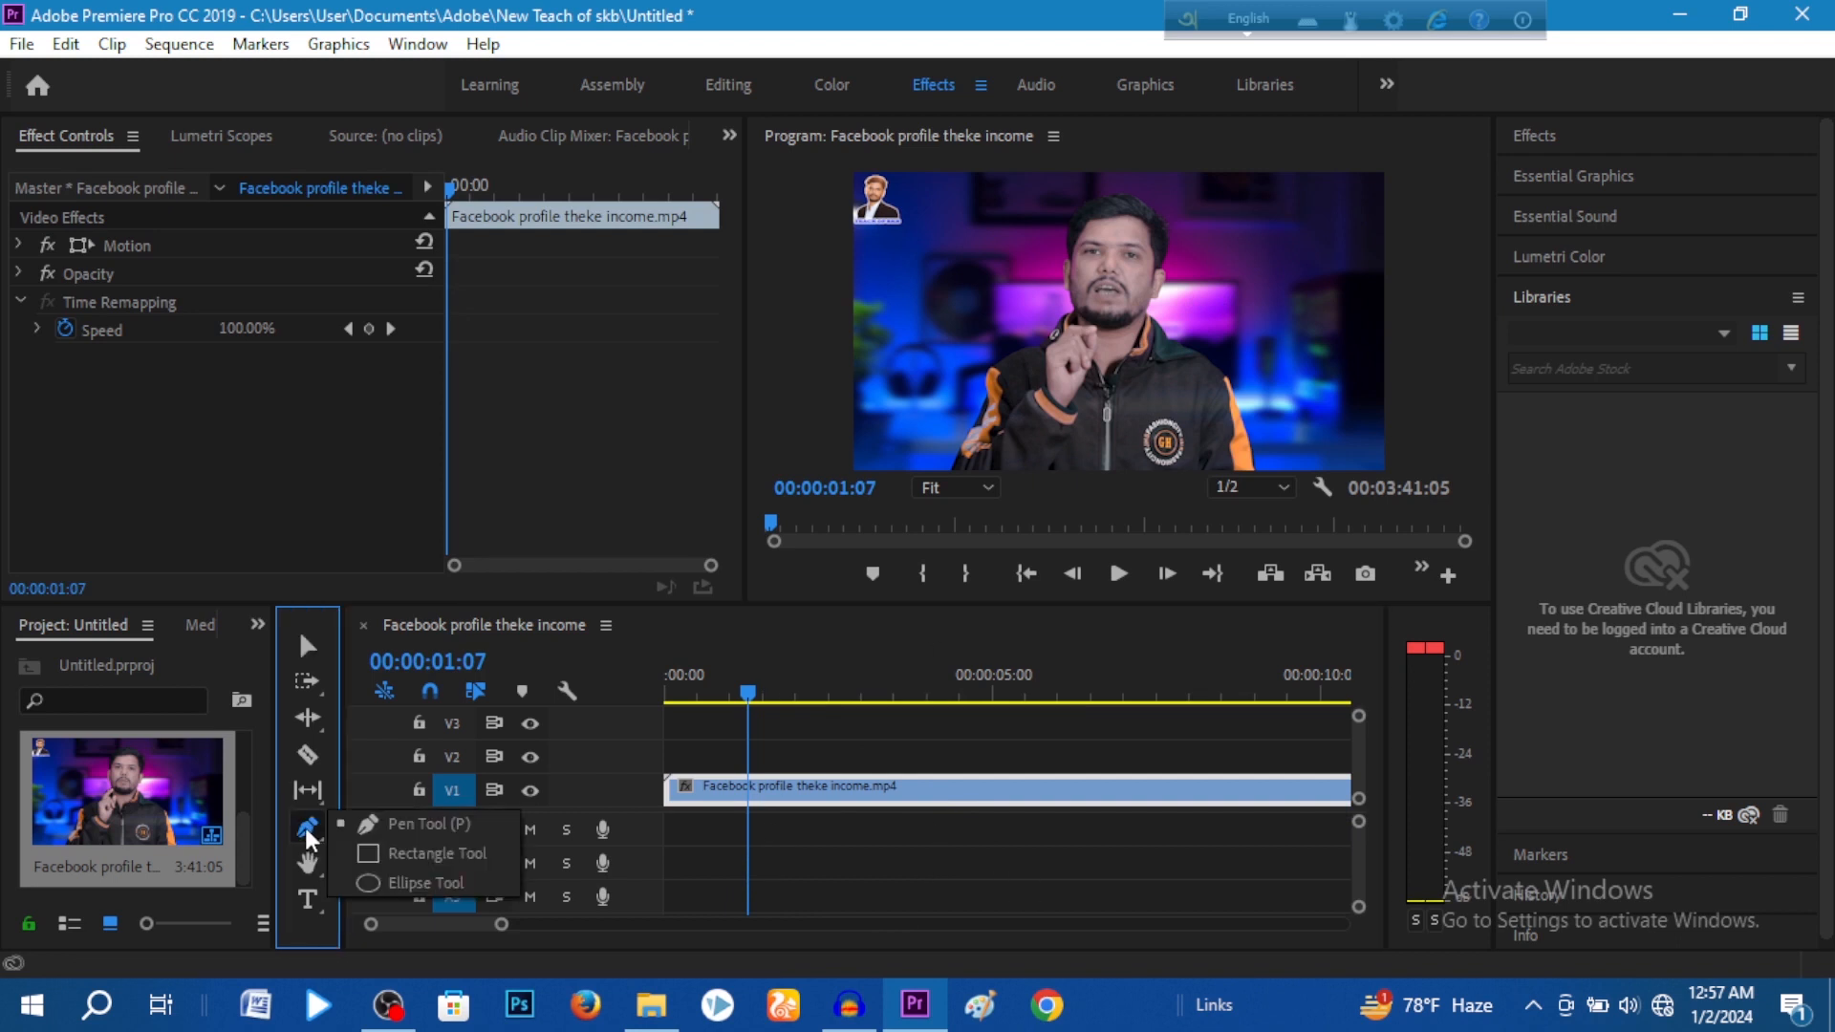
{"action": "left_click", "coordinate": [442, 866]}
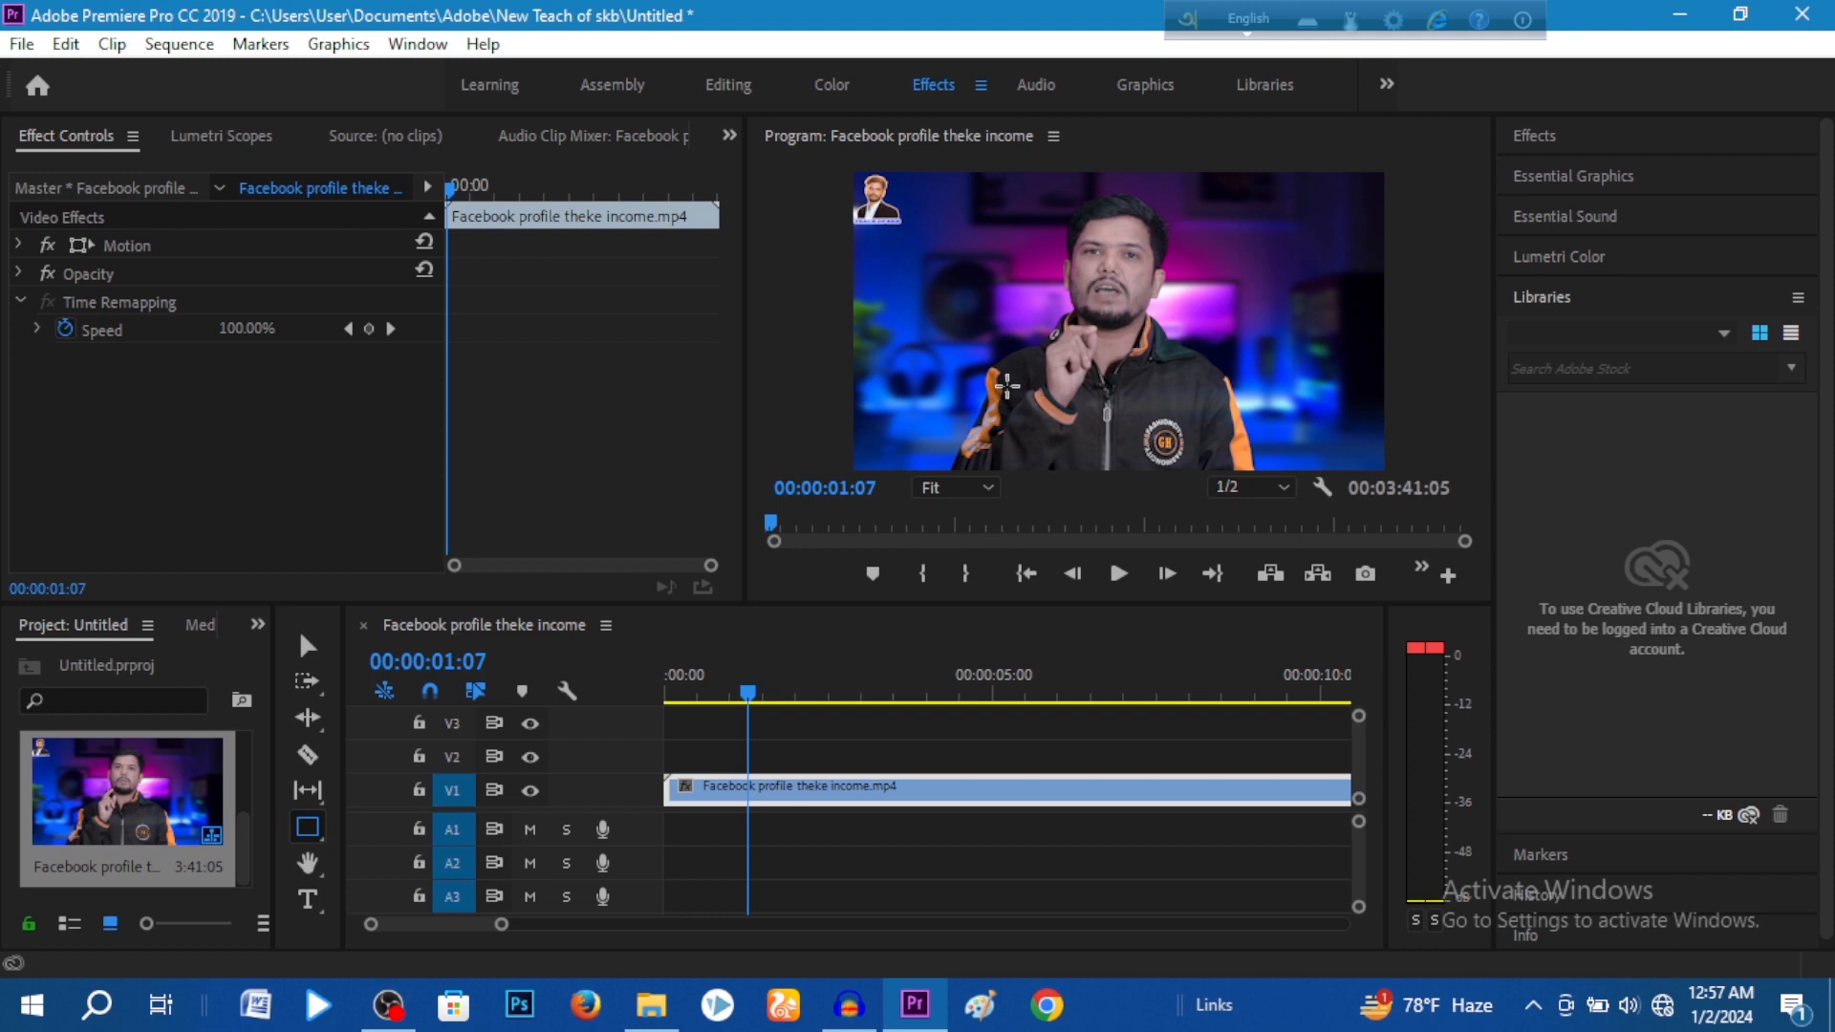
{"action": "left_click", "coordinate": [1004, 385]}
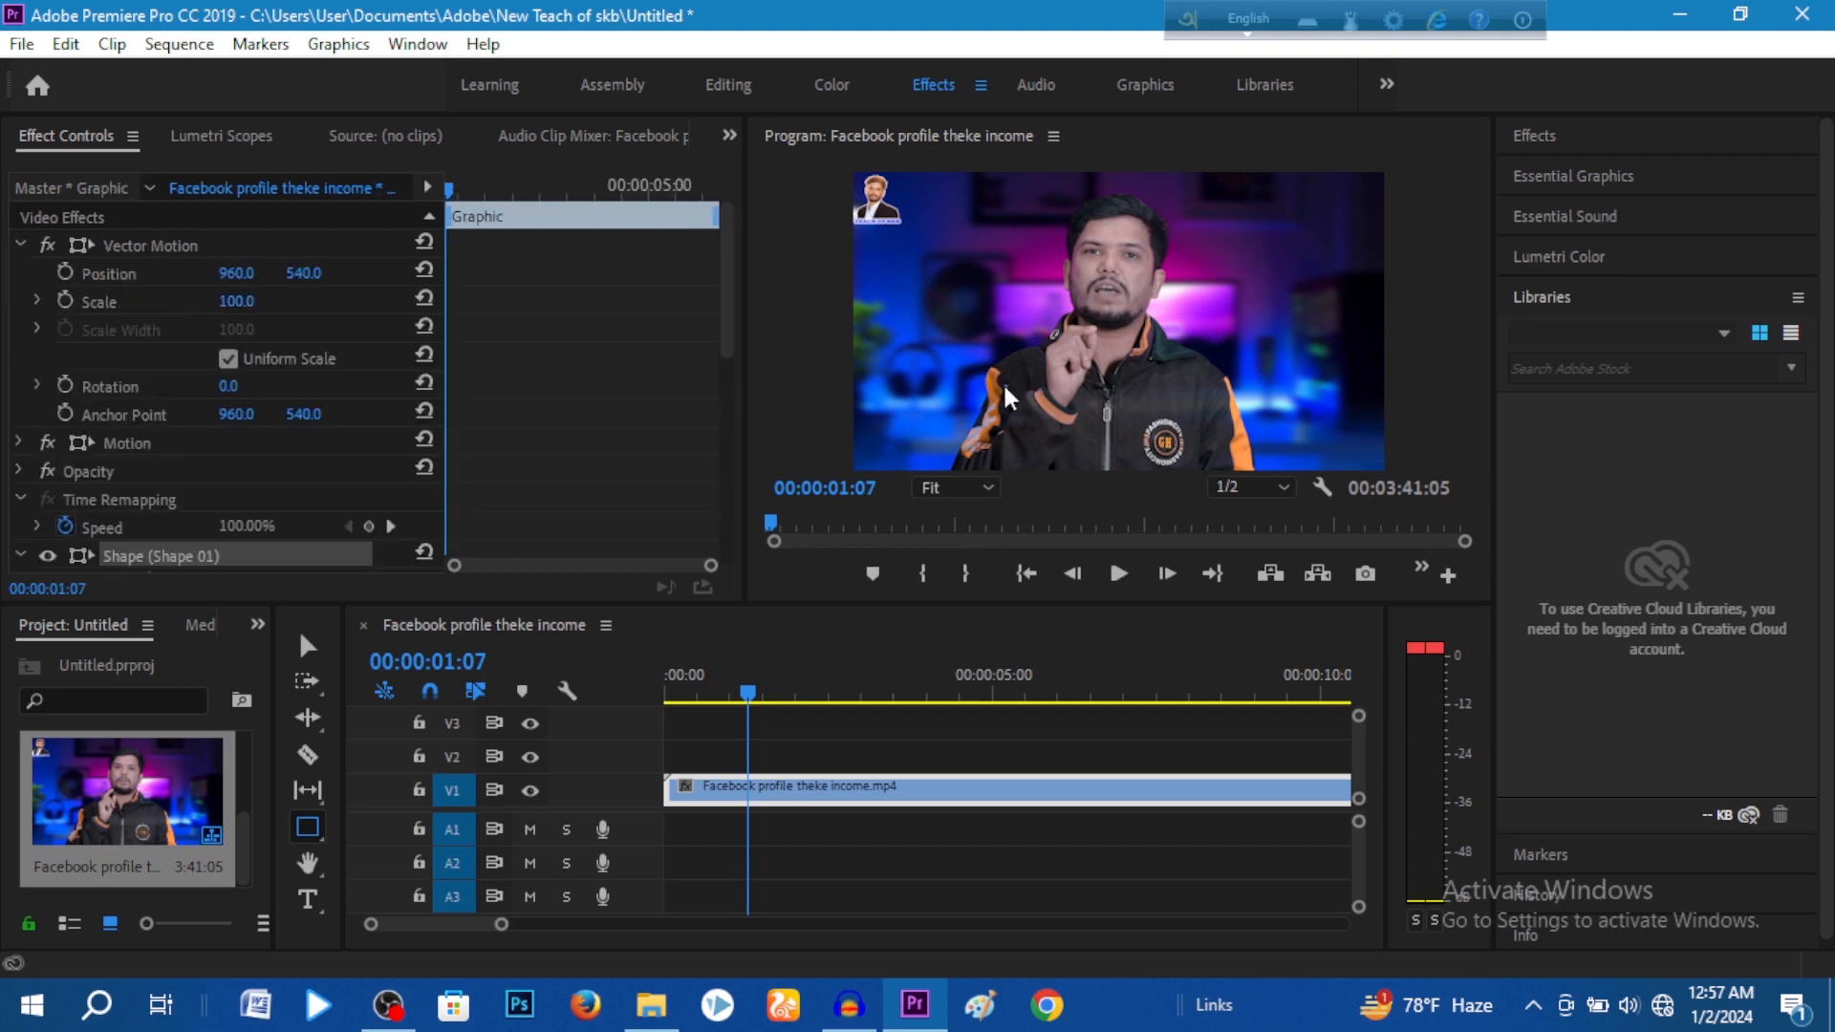
{"action": "left_click_drag", "start_coordinate": [1104, 381], "coordinate": [1131, 426]}
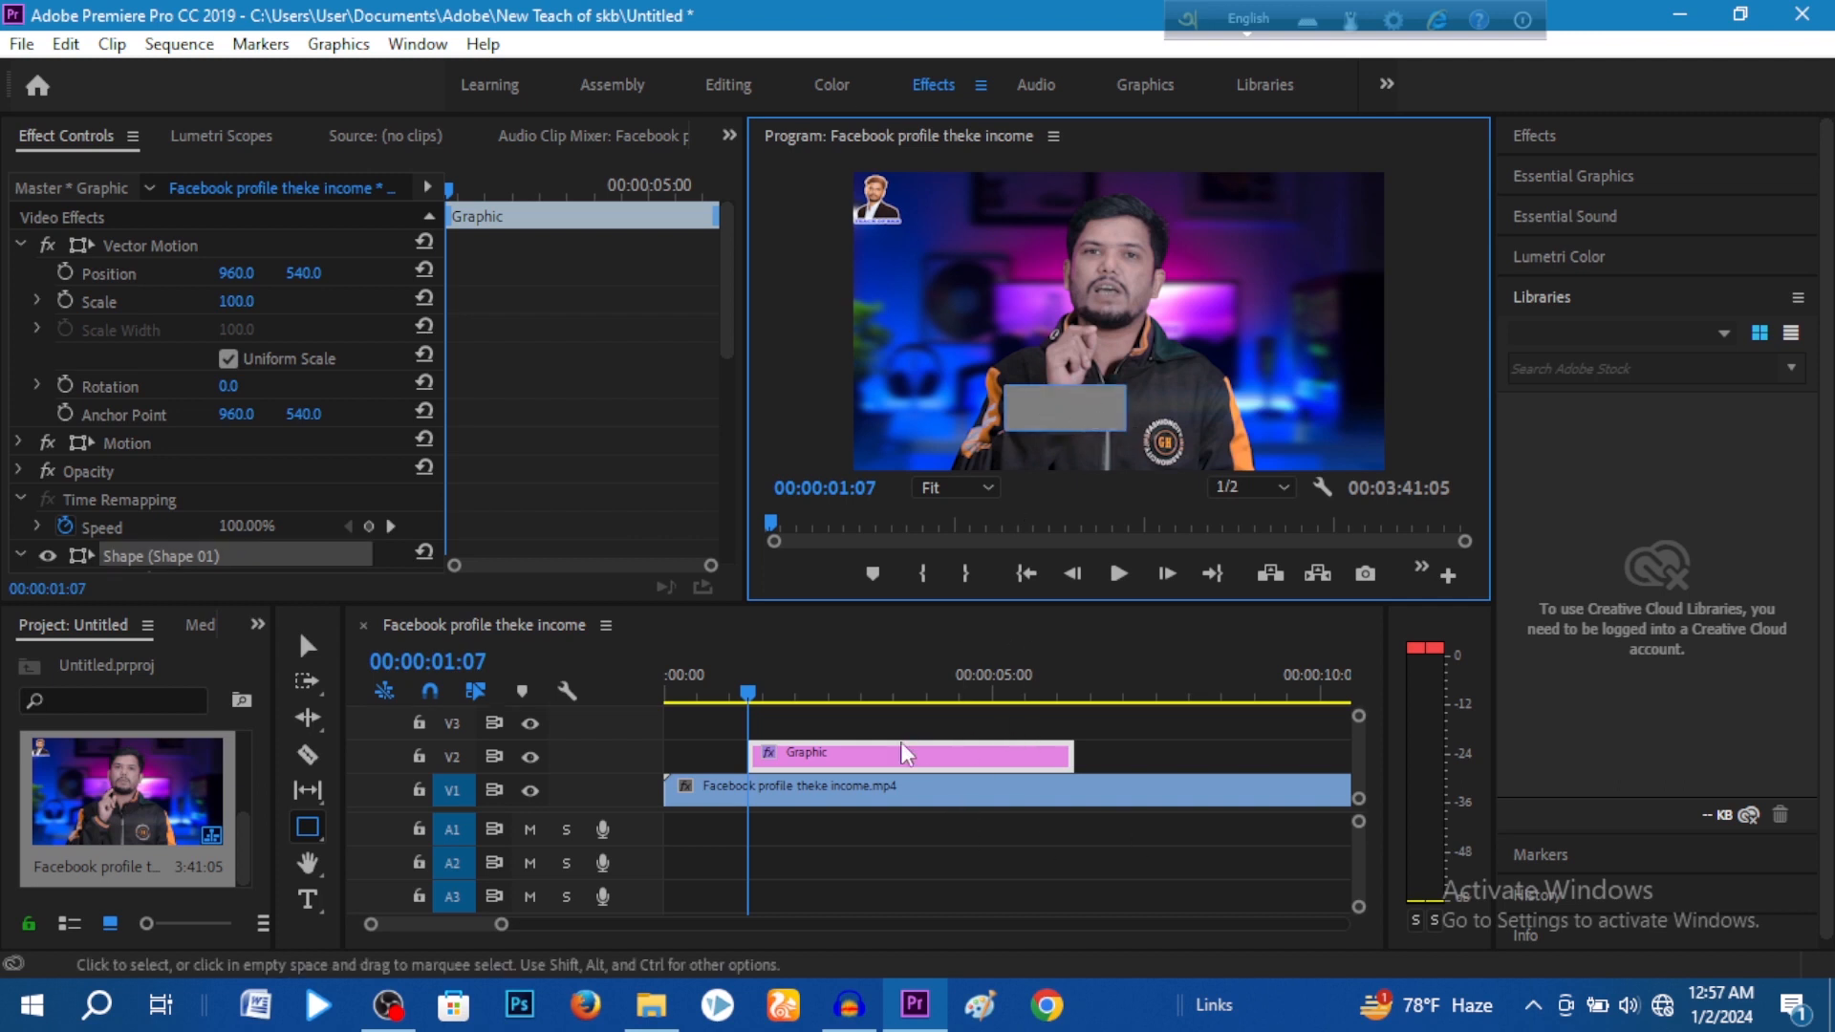
Move the playhead to 00:00:01:18 within the rectangle graphic and reset the Effects workspace to its last saved layout.
{"action": "left_click", "coordinate": [776, 690]}
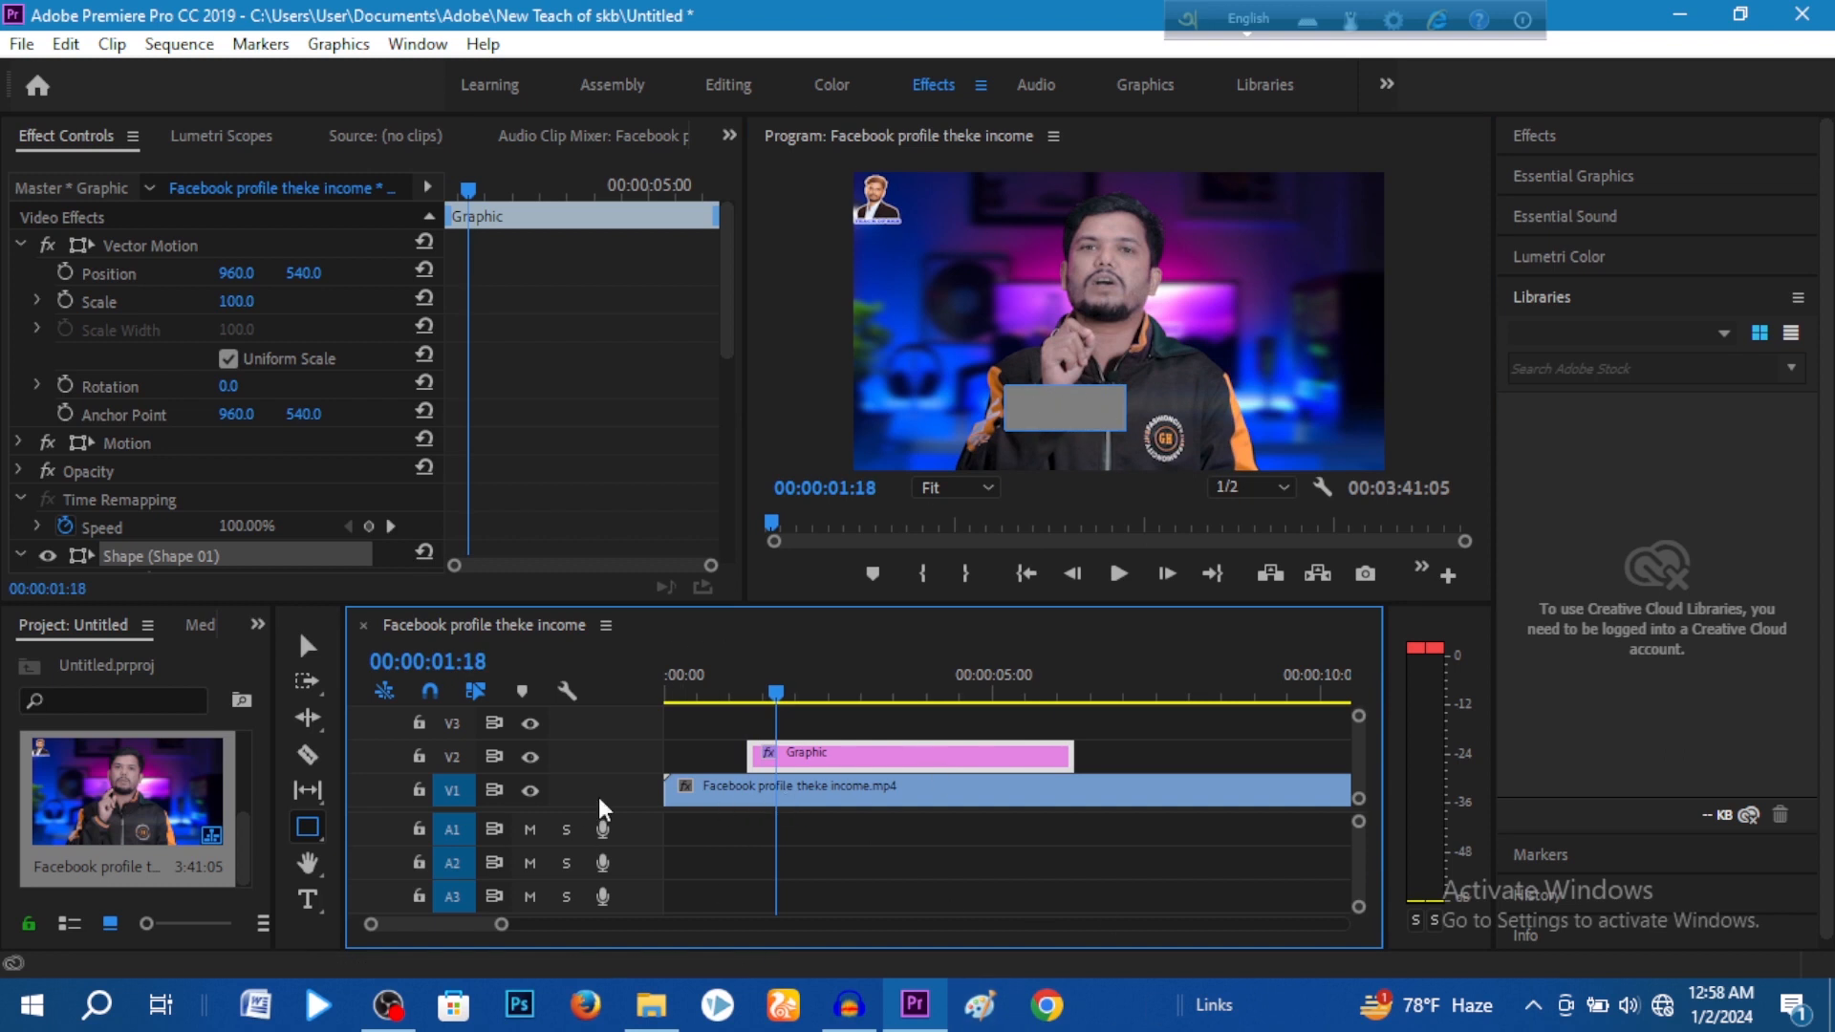
{"action": "scroll", "coordinate": [606, 445], "scroll_direction": "down", "scroll_amount": 2}
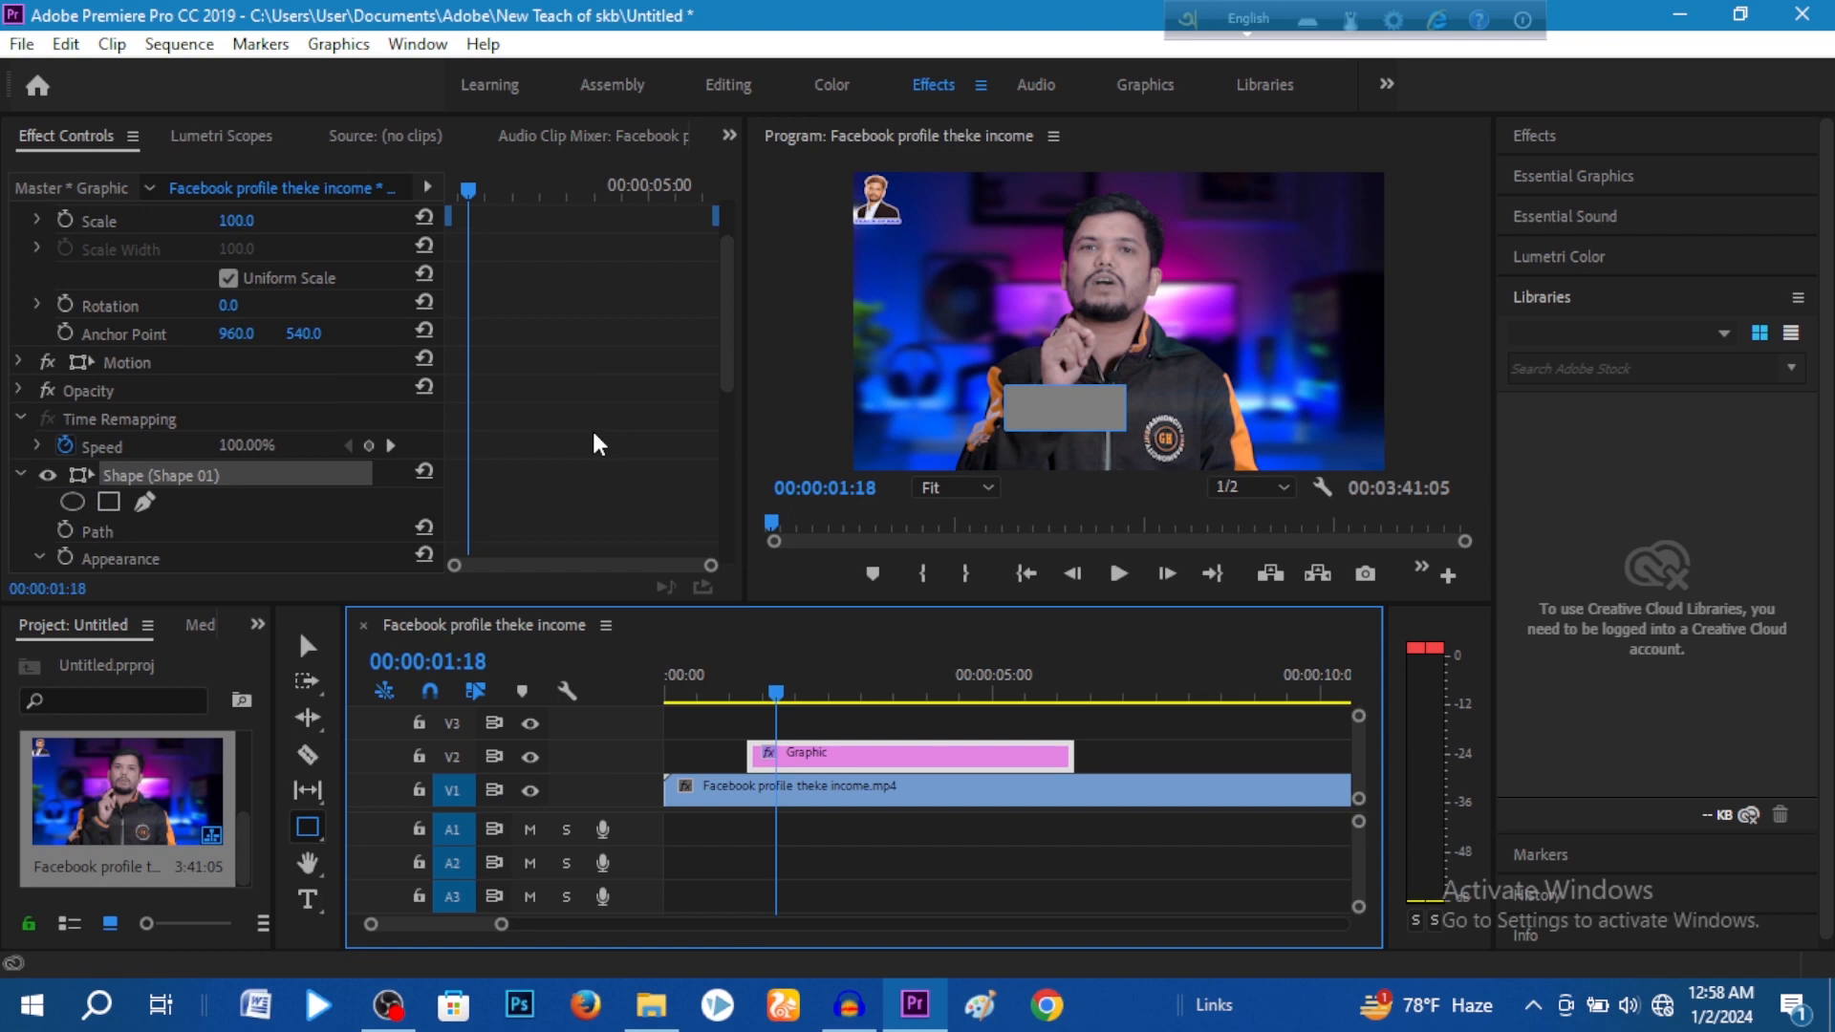
{"action": "scroll", "coordinate": [566, 441], "scroll_direction": "down", "scroll_amount": 2}
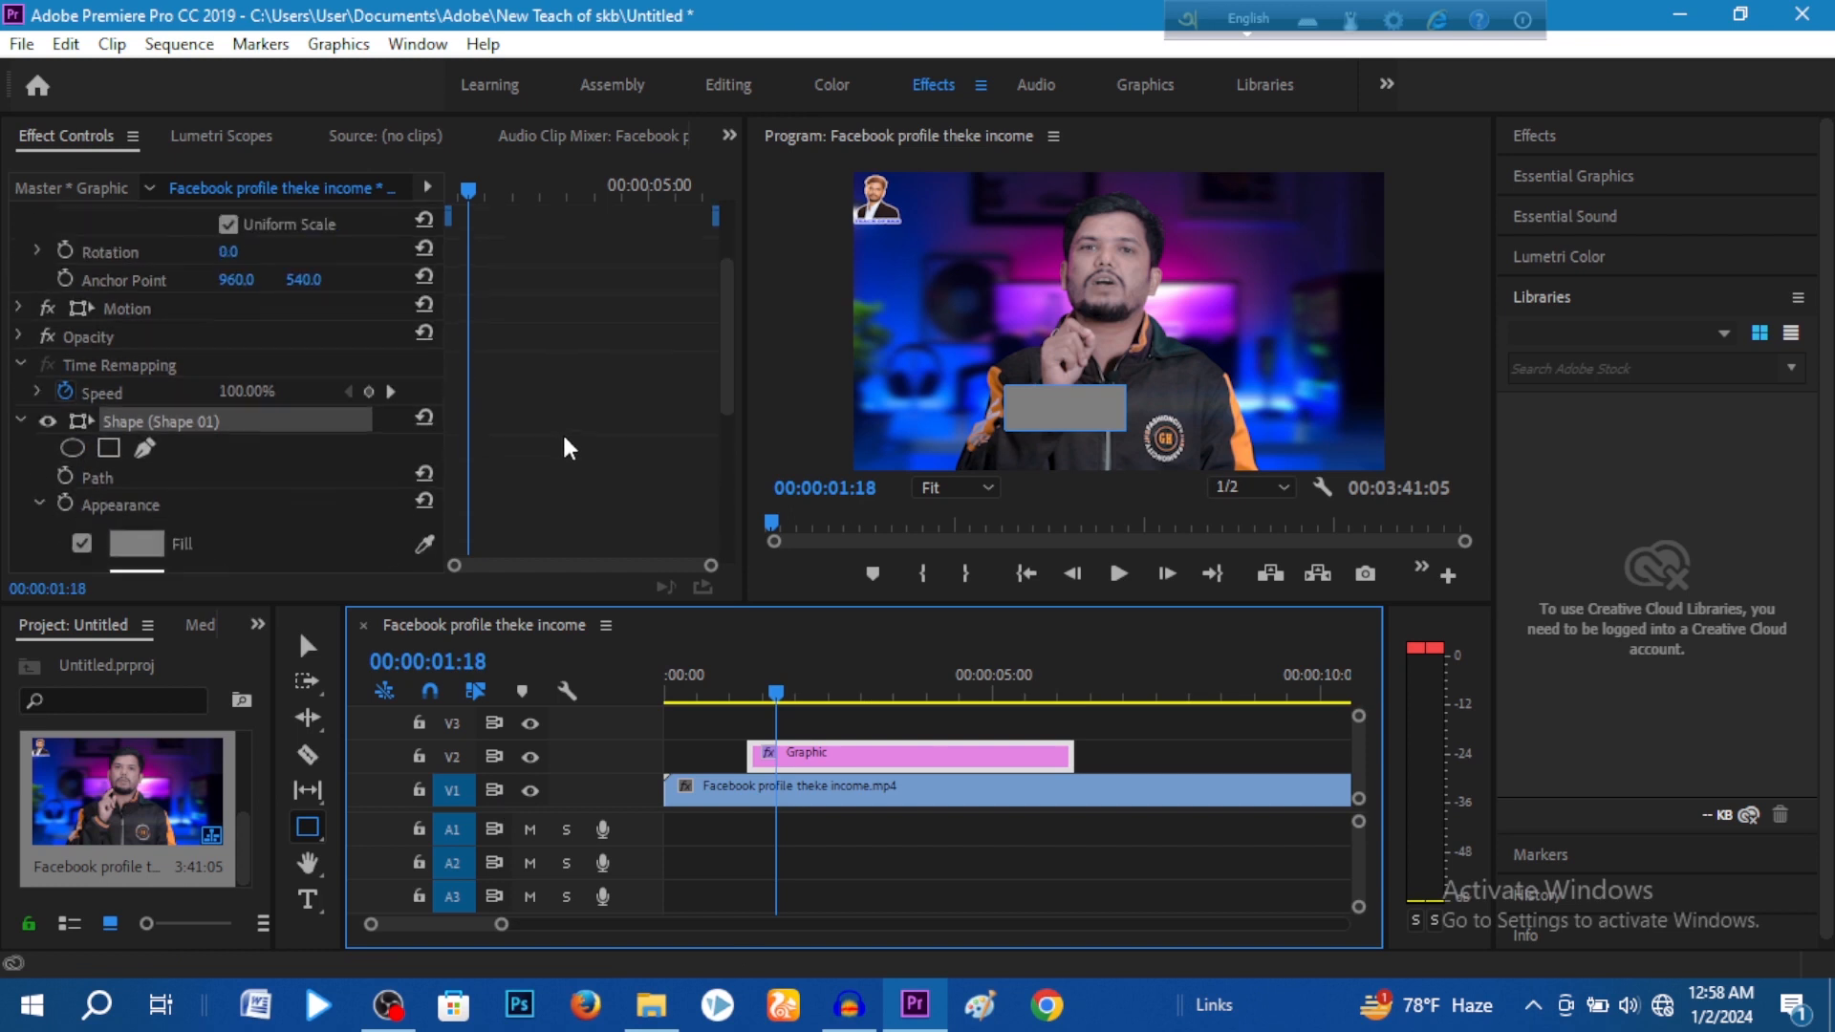
{"action": "scroll", "coordinate": [565, 445], "scroll_direction": "up", "scroll_amount": 4}
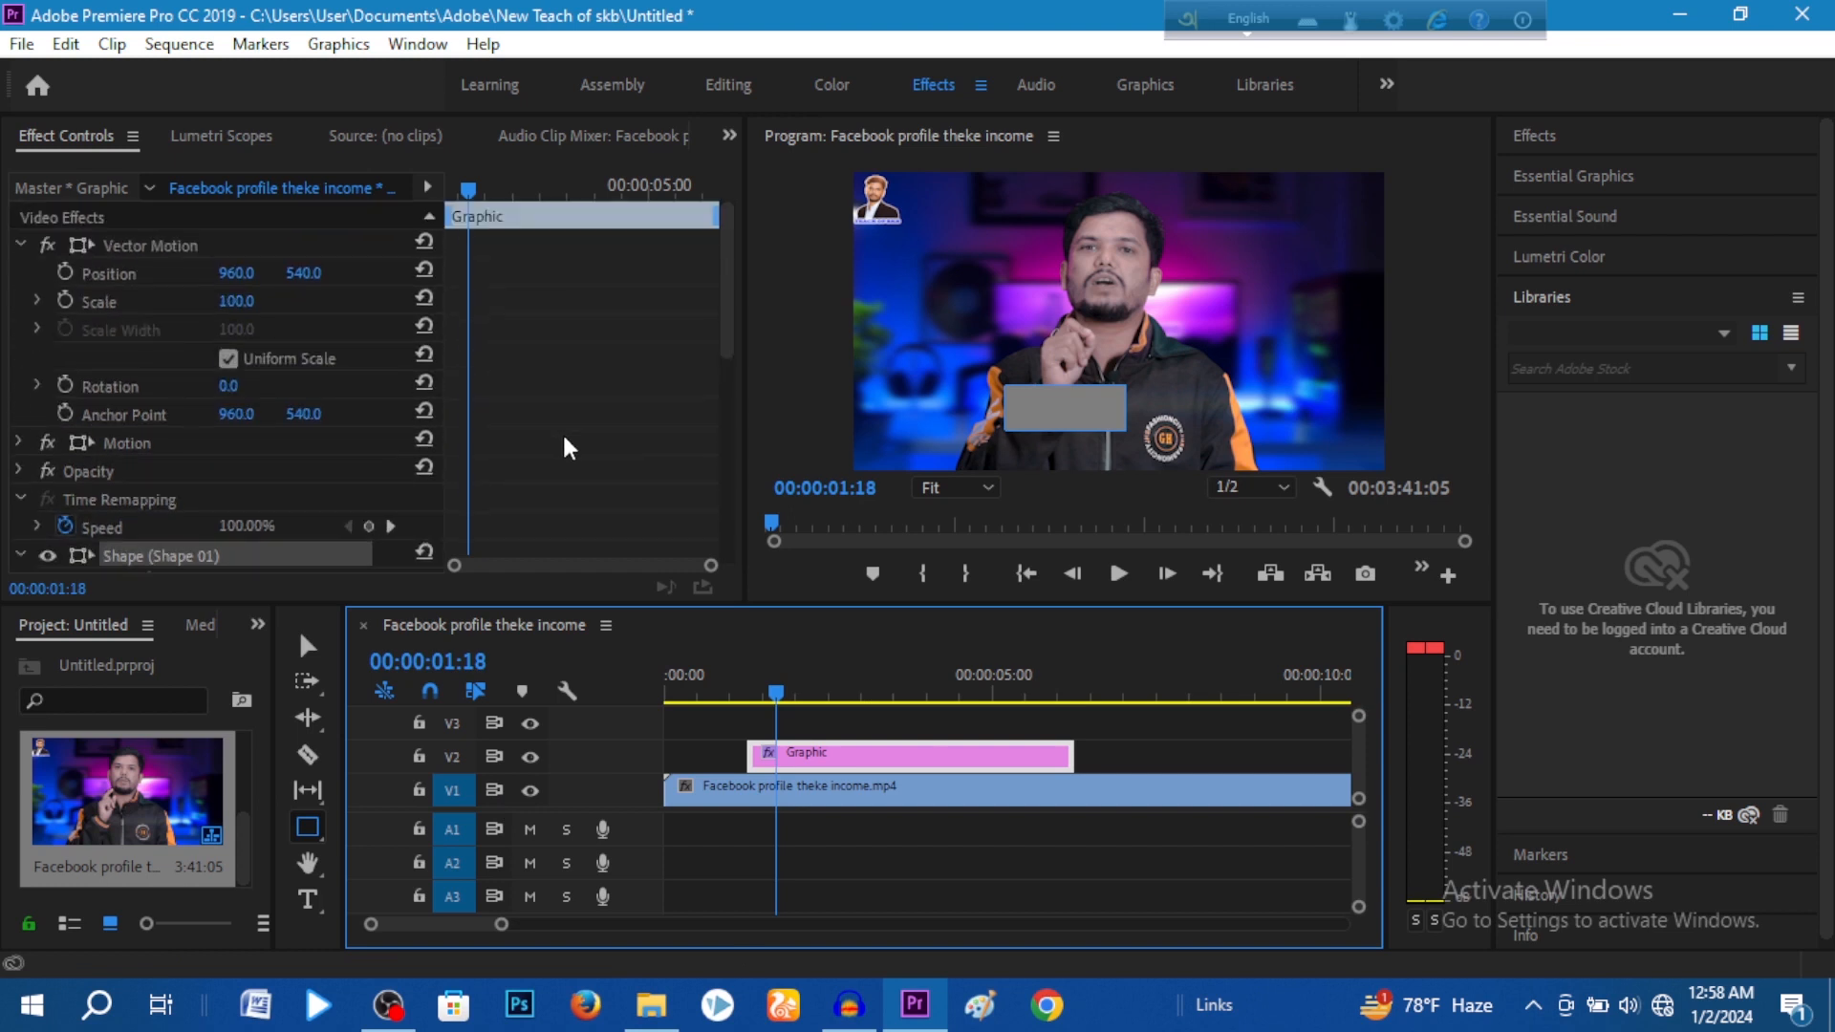
{"action": "double_click", "coordinate": [939, 83]}
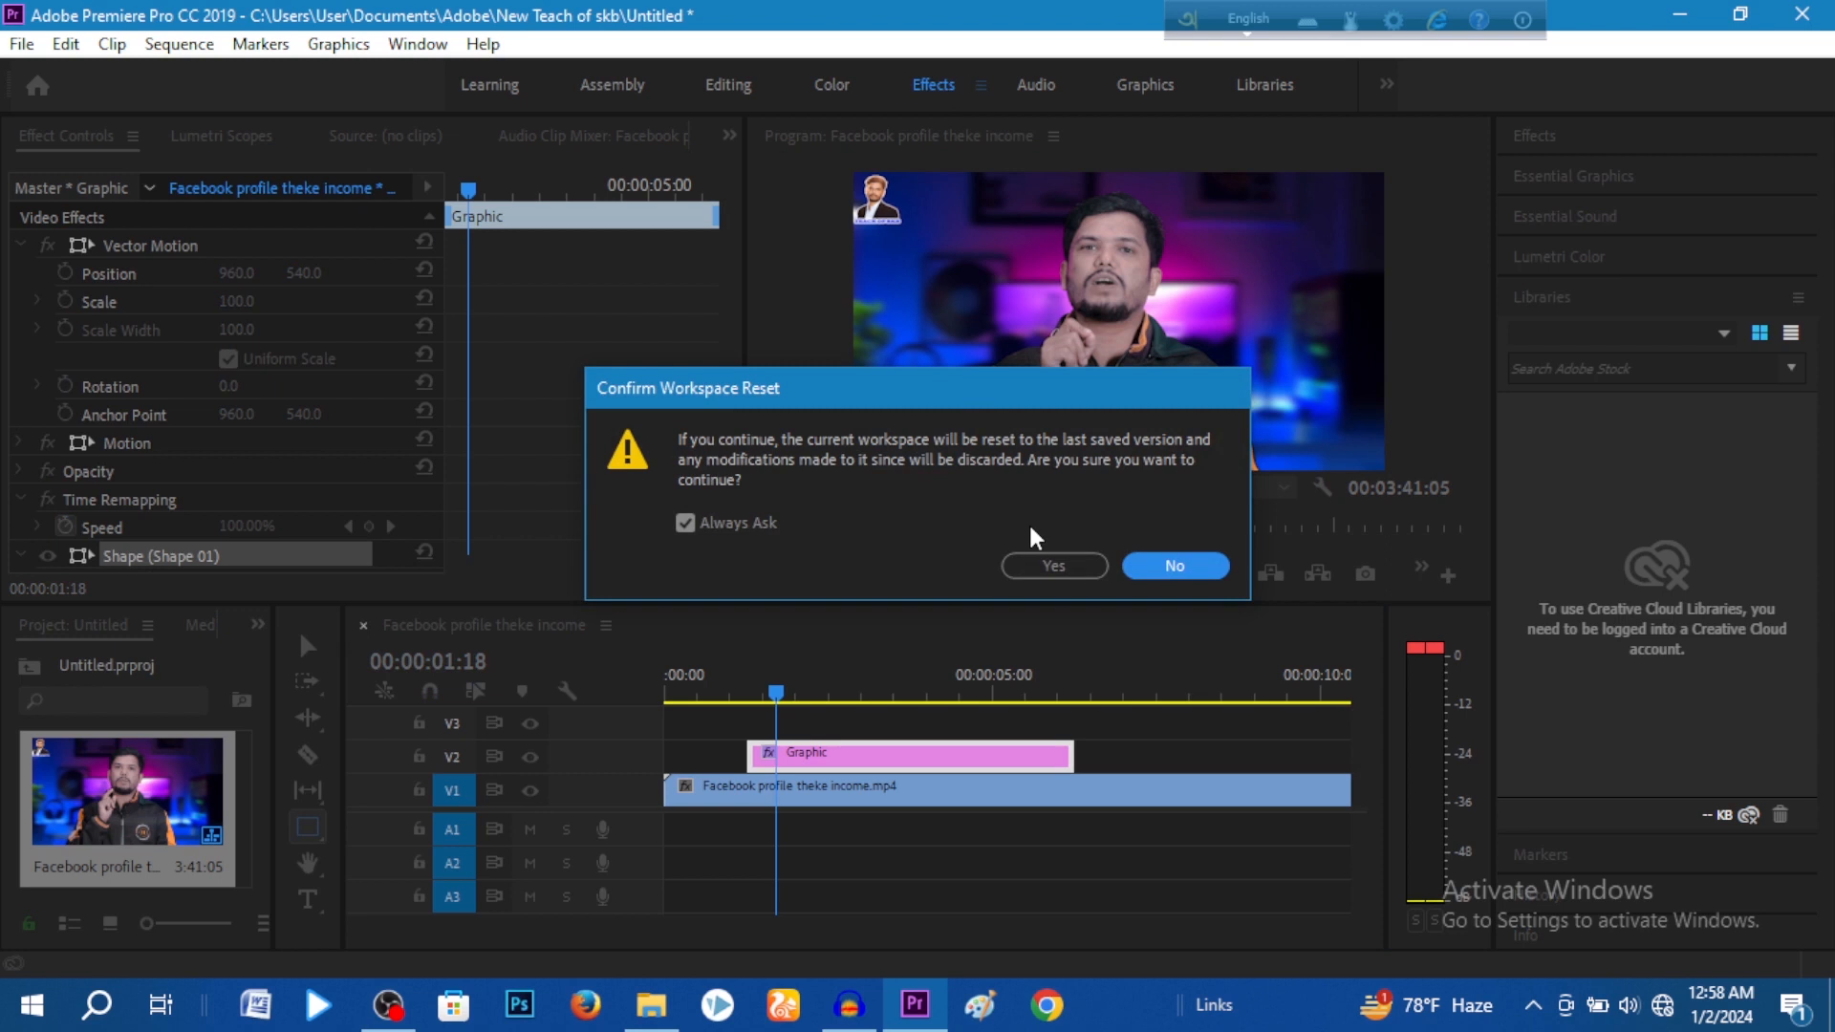
{"action": "left_click", "coordinate": [1054, 565]}
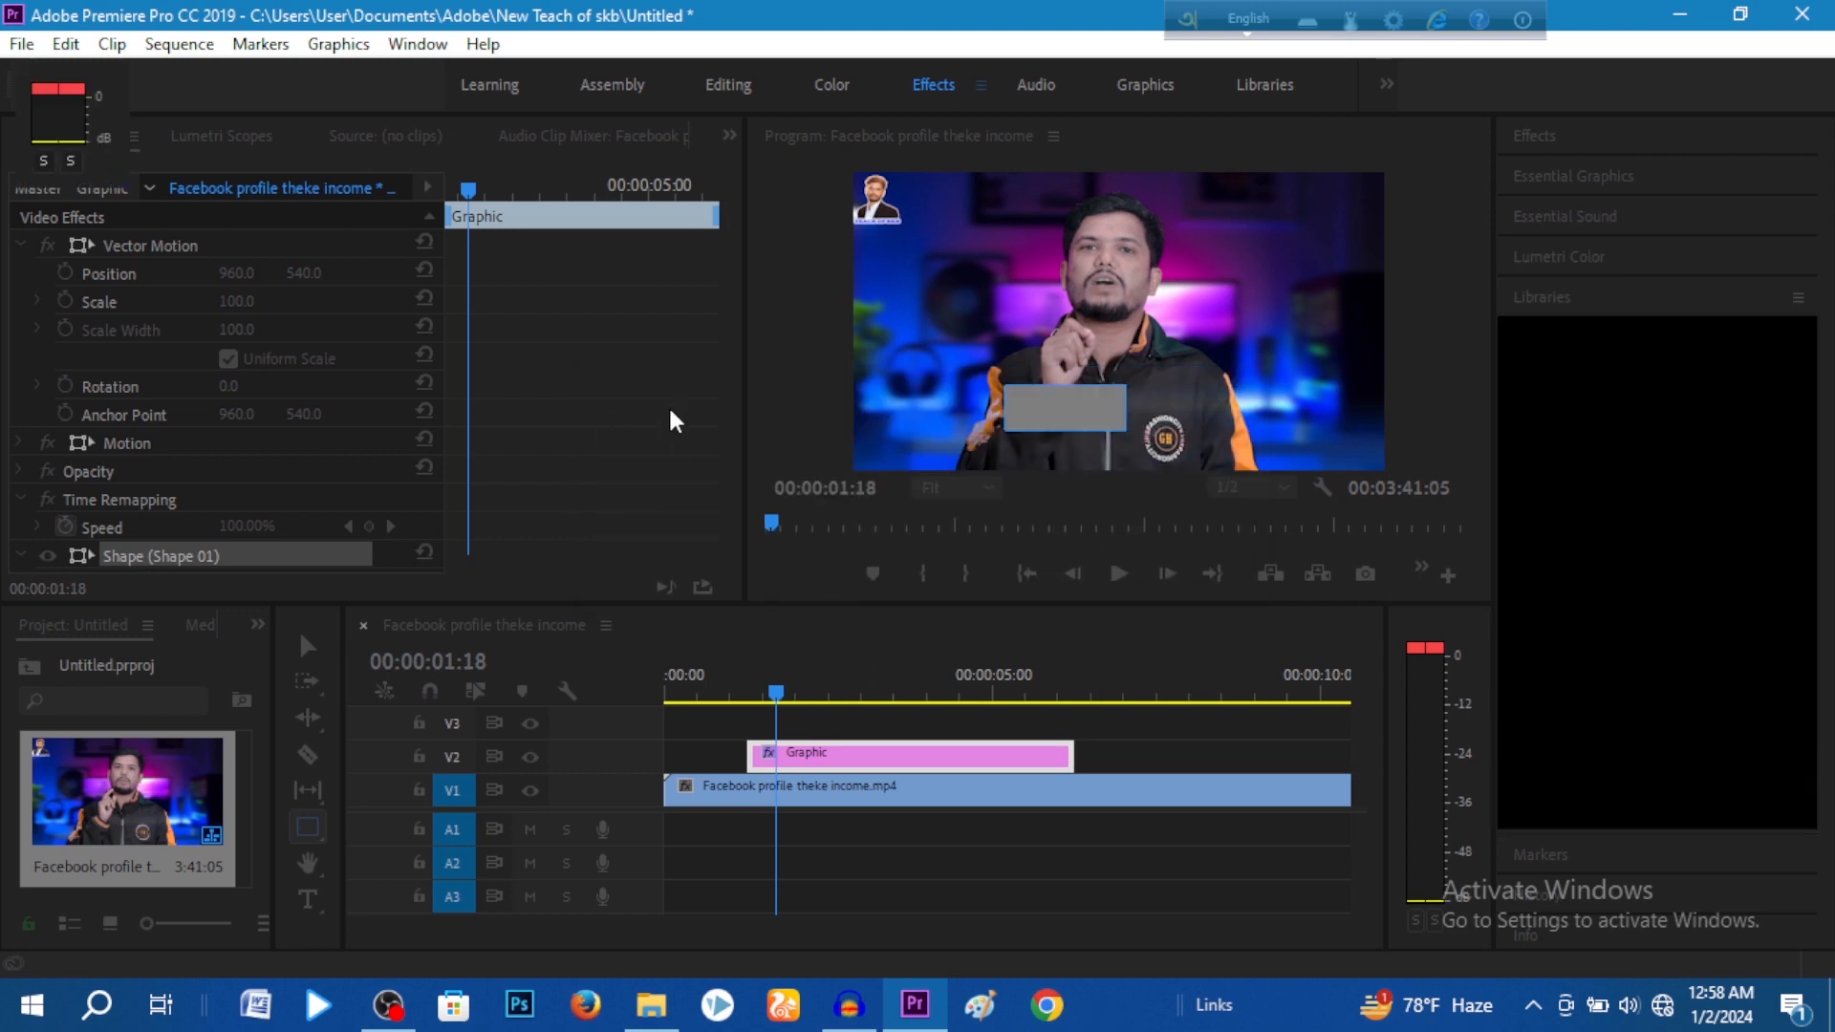
Turn off the rectangle's fill, enable its stroke and set the stroke colour to bright red.
{"action": "scroll", "coordinate": [627, 381], "scroll_direction": "down", "scroll_amount": 5}
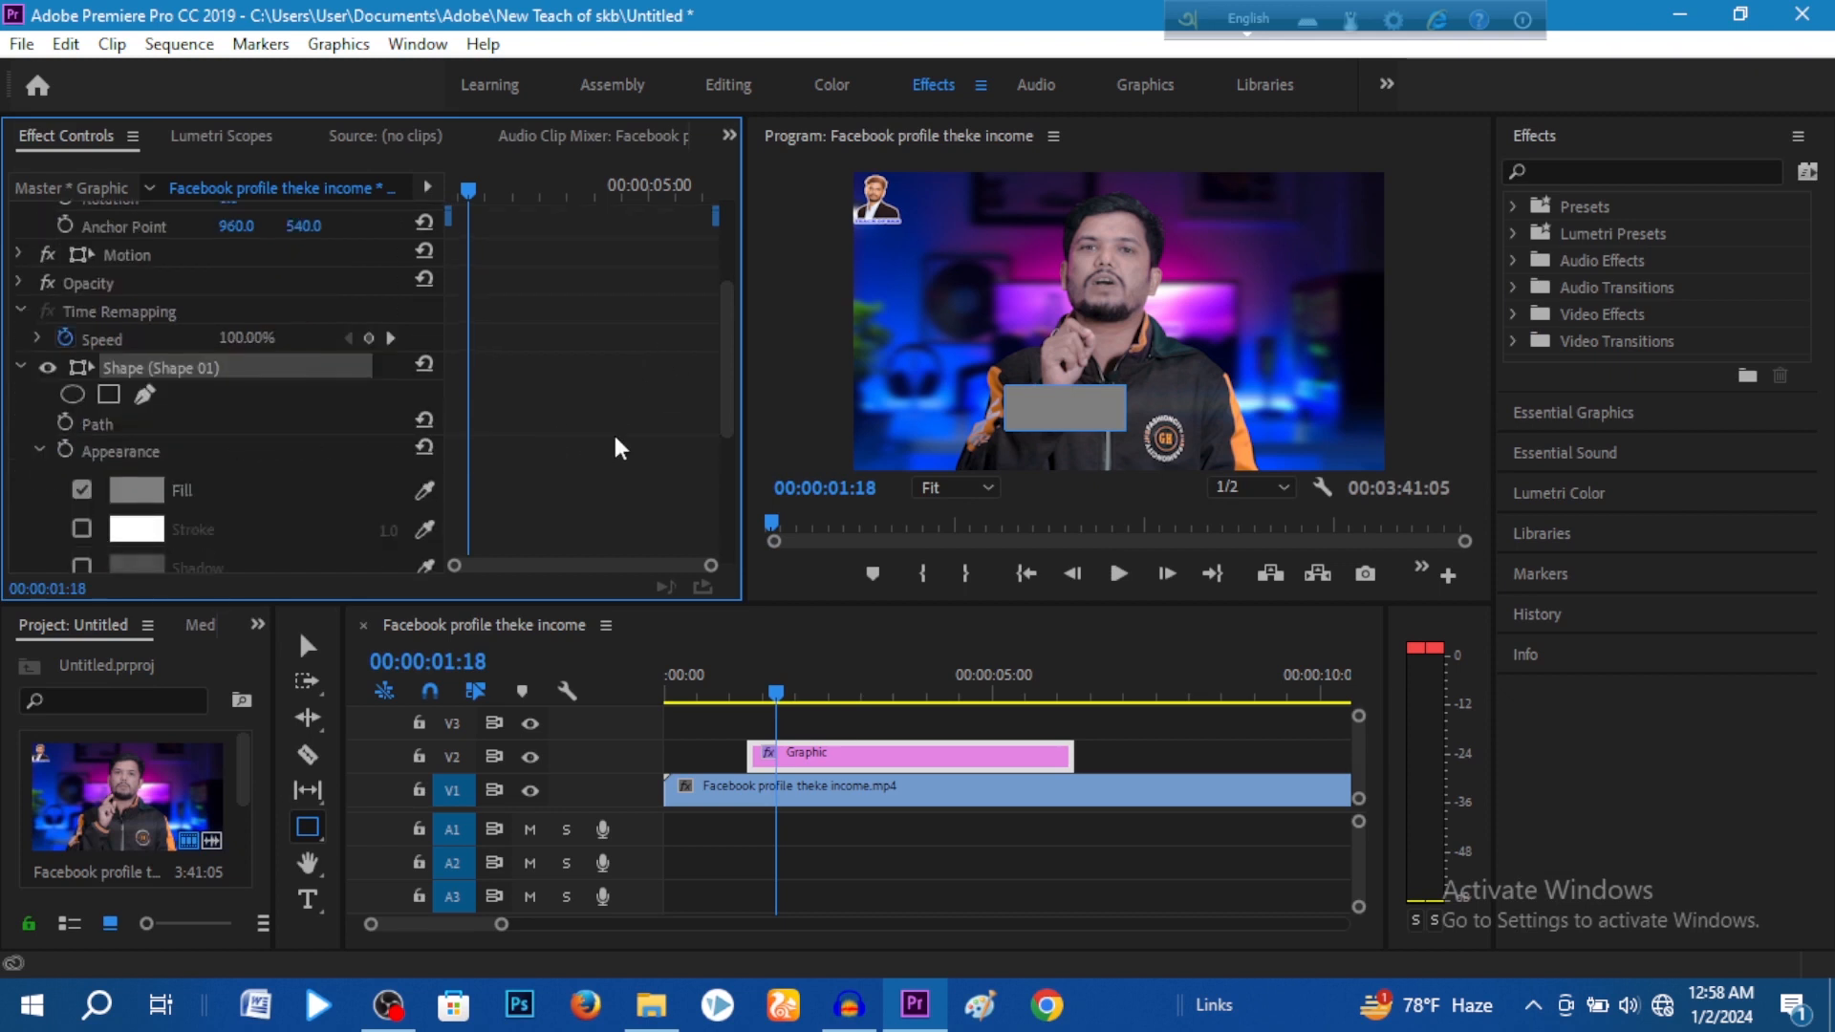
{"action": "scroll", "coordinate": [600, 422], "scroll_direction": "down", "scroll_amount": 2}
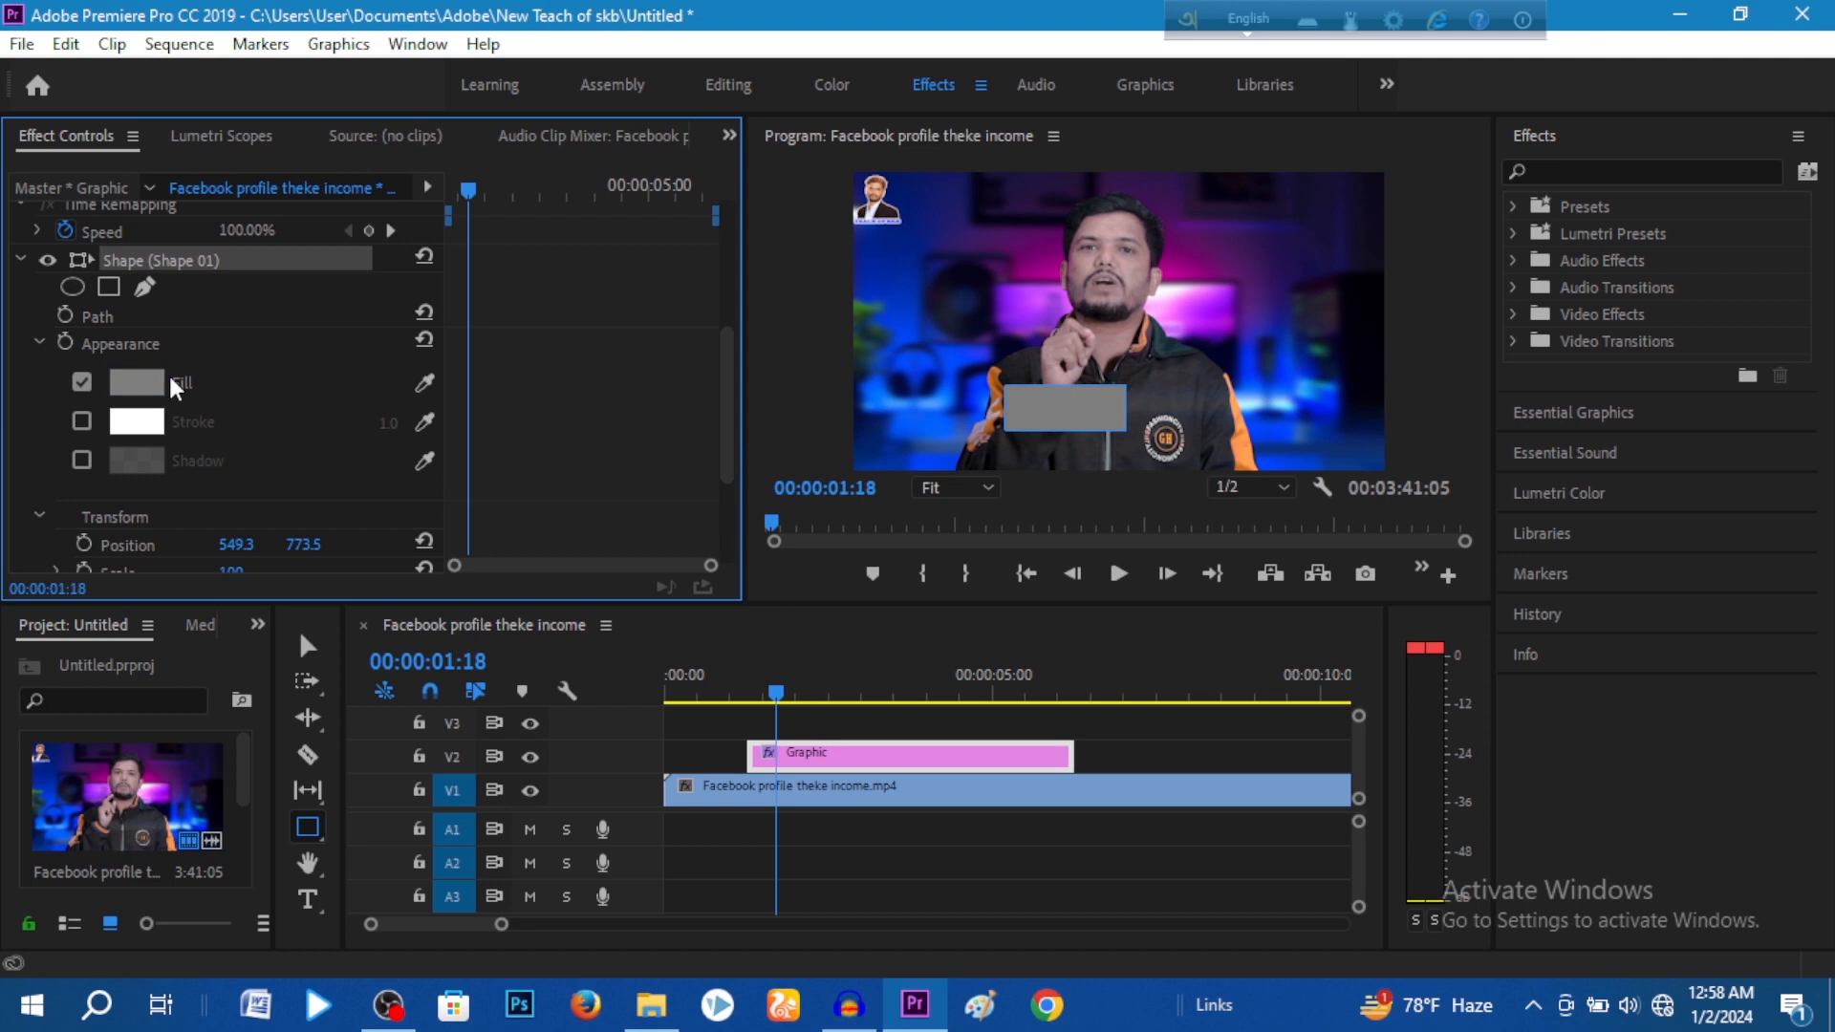
{"action": "left_click", "coordinate": [83, 381]}
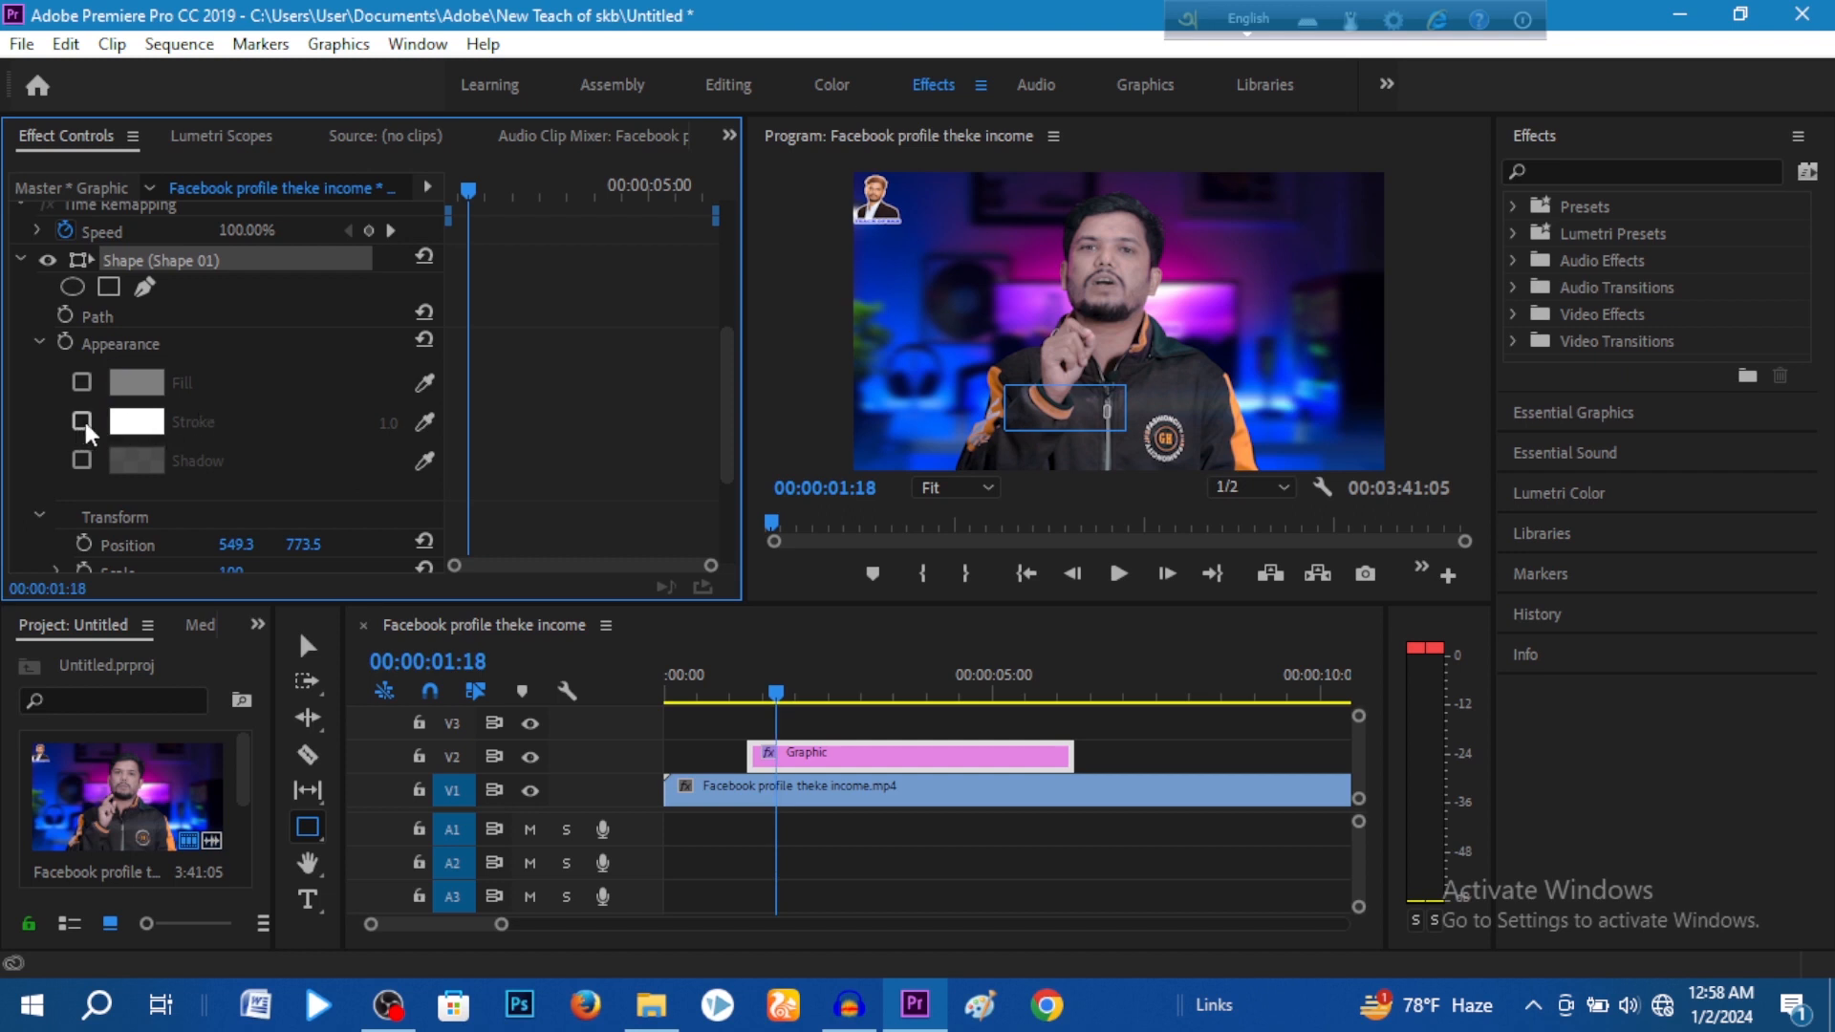
{"action": "left_click", "coordinate": [83, 421]}
{"action": "left_click", "coordinate": [153, 426]}
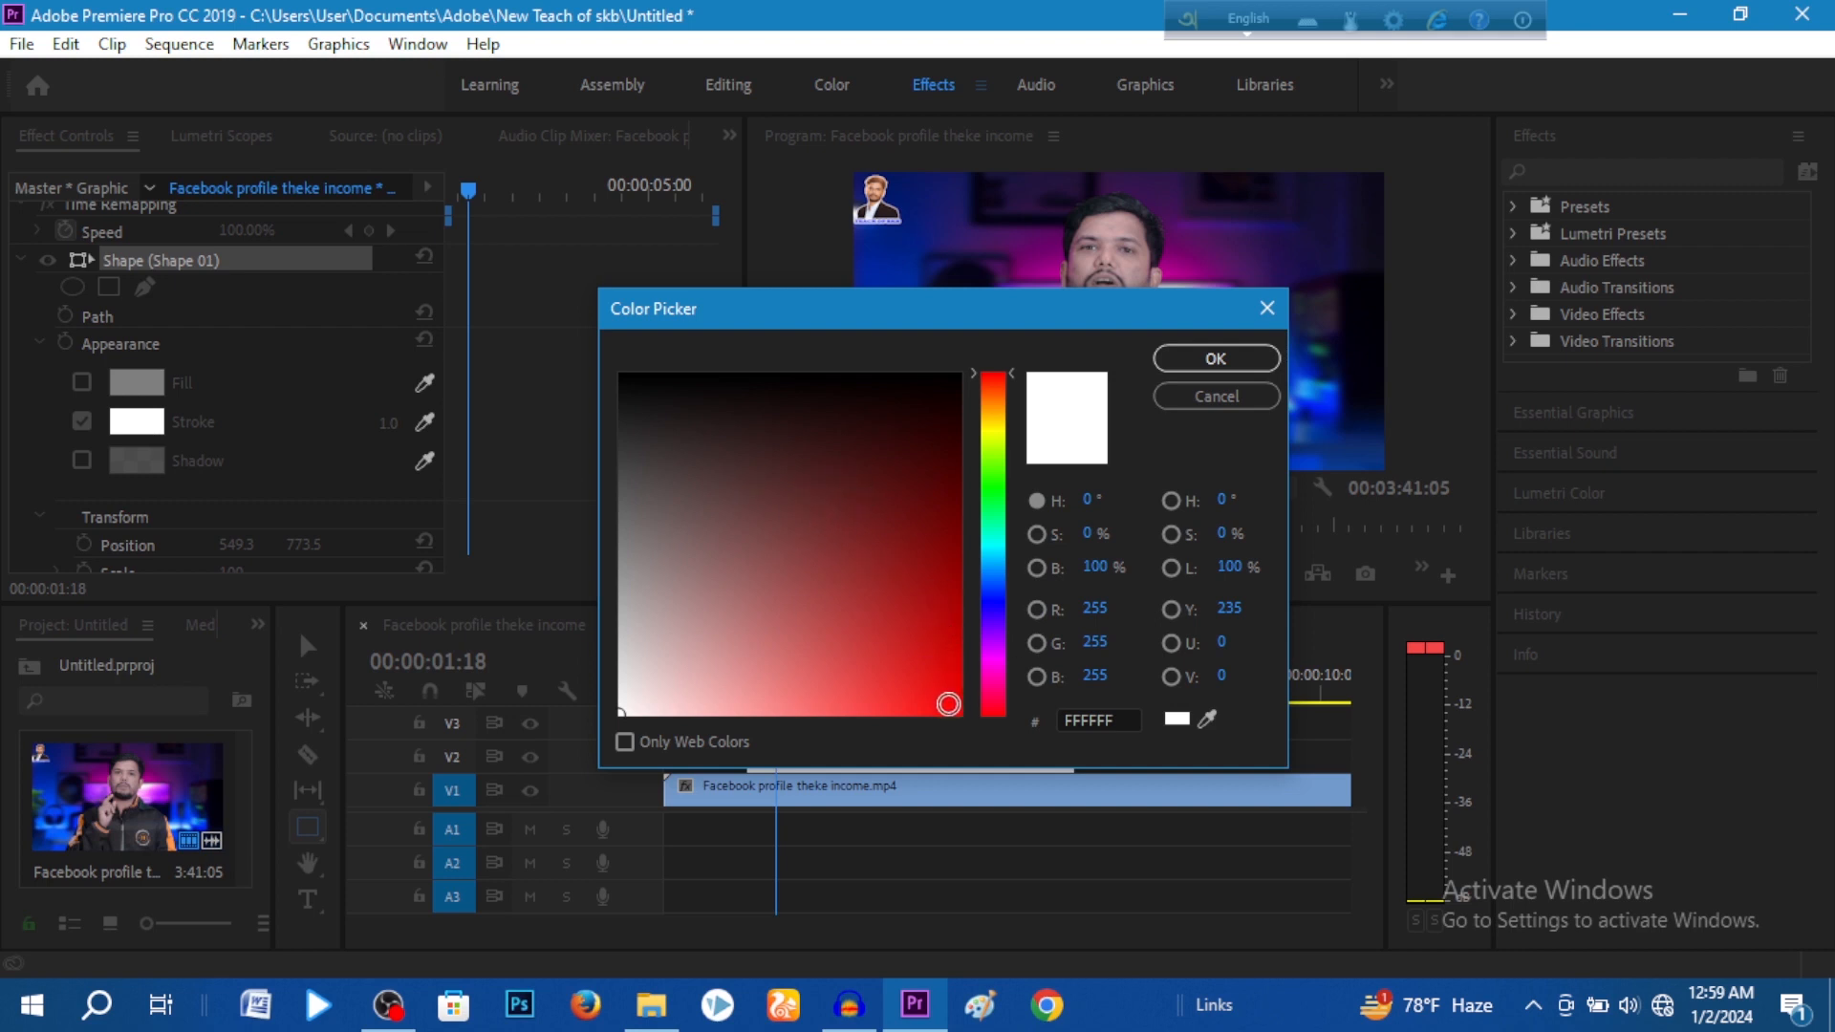
{"action": "left_click", "coordinate": [951, 707]}
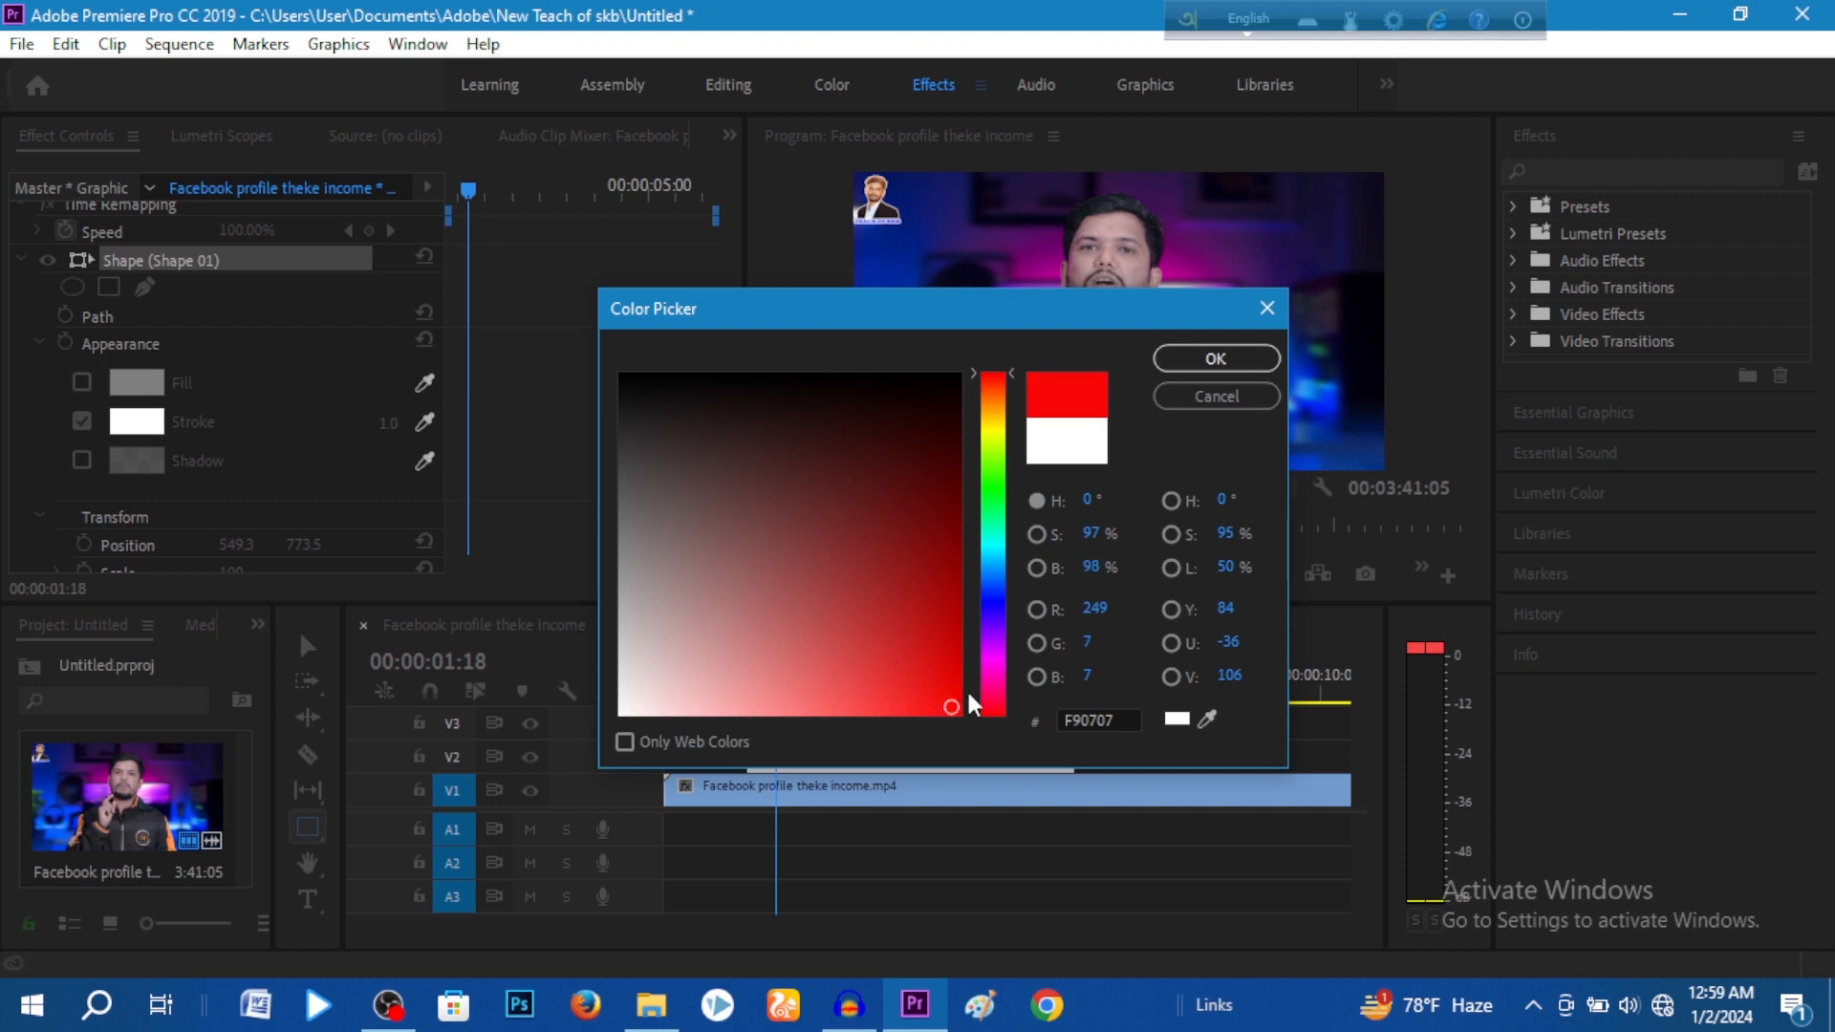
{"action": "left_click", "coordinate": [994, 377]}
{"action": "left_click", "coordinate": [1188, 360]}
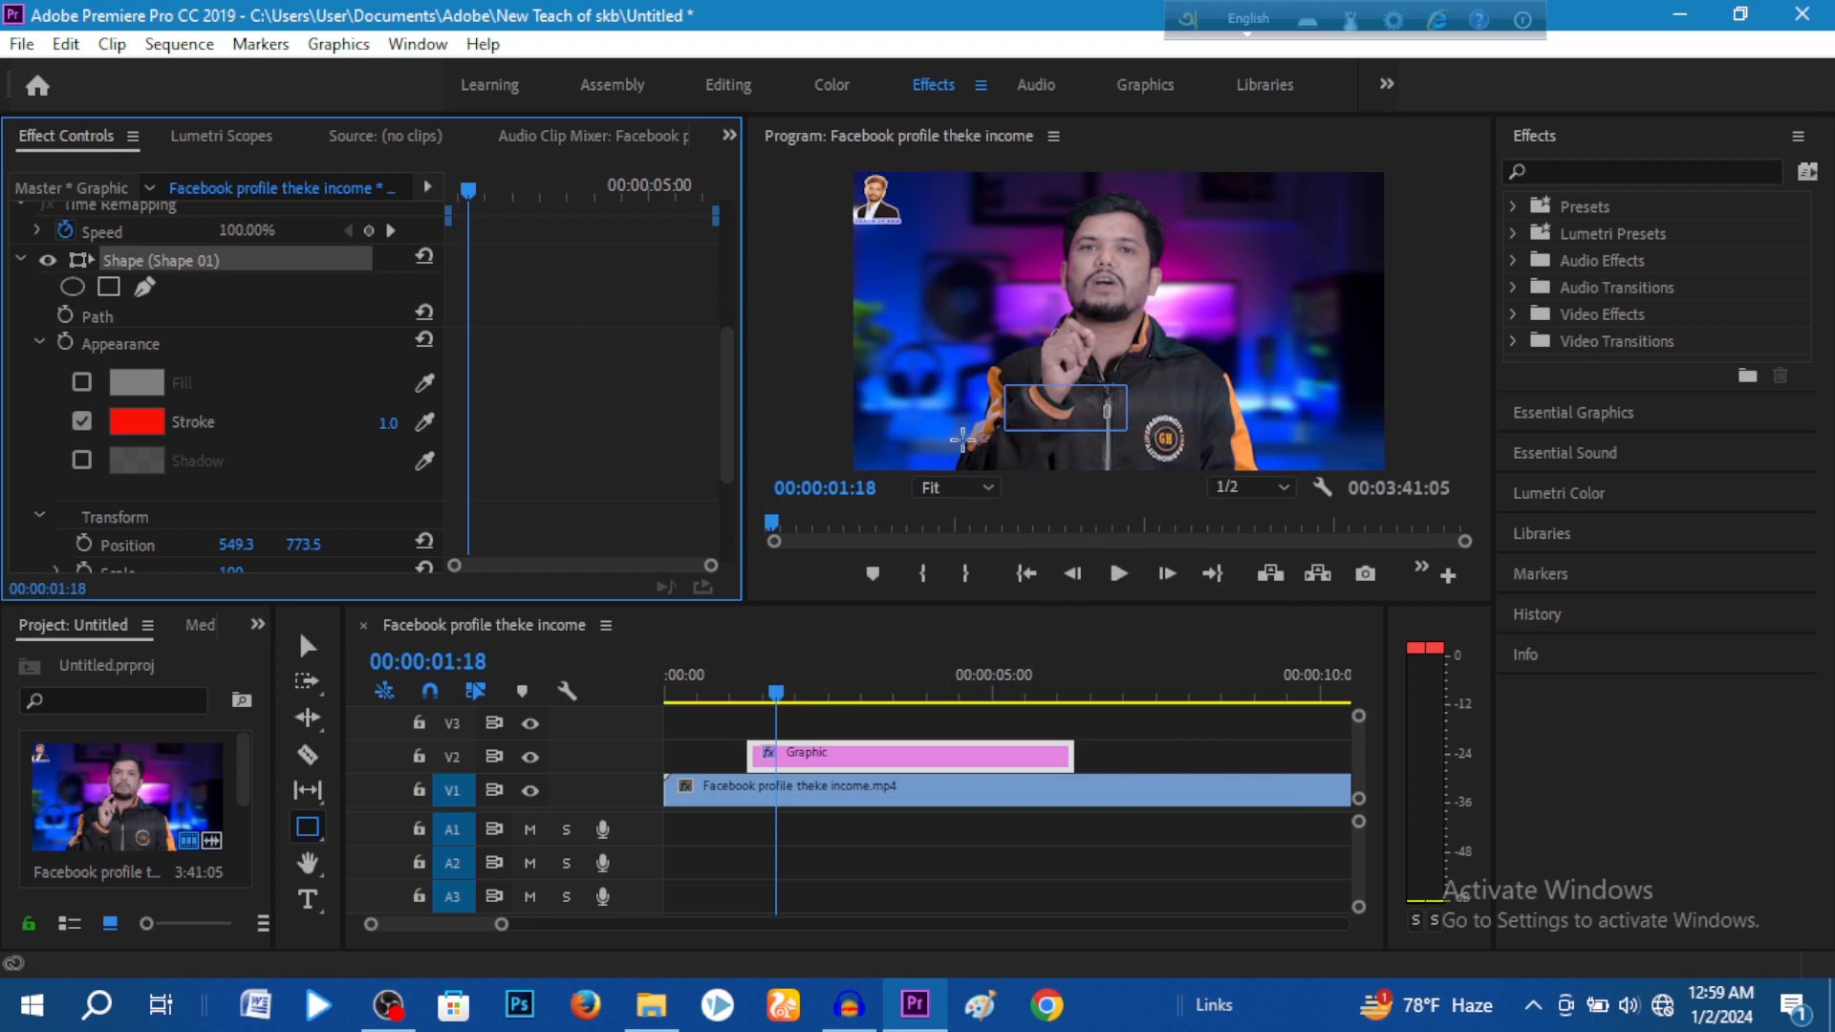
Increase the rectangle's stroke width to give it a moderately thick outline.
{"action": "left_click", "coordinate": [388, 422]}
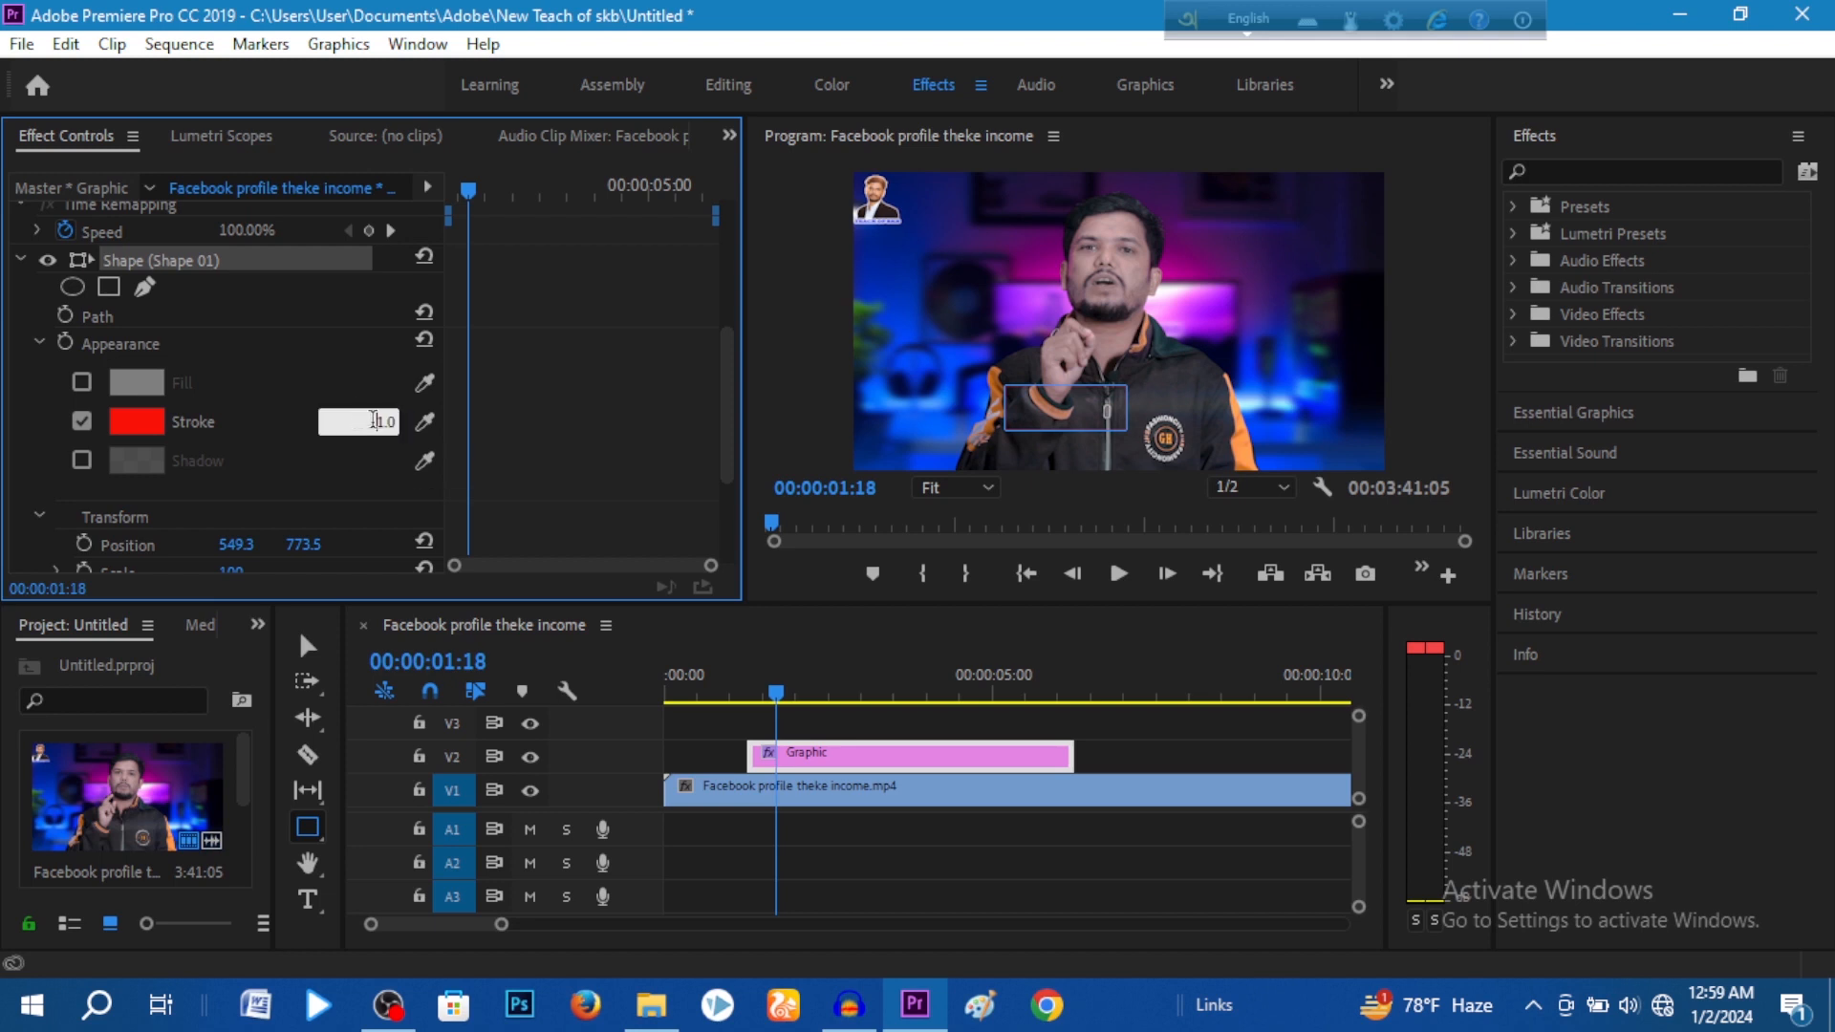
{"action": "left_click", "coordinate": [557, 440]}
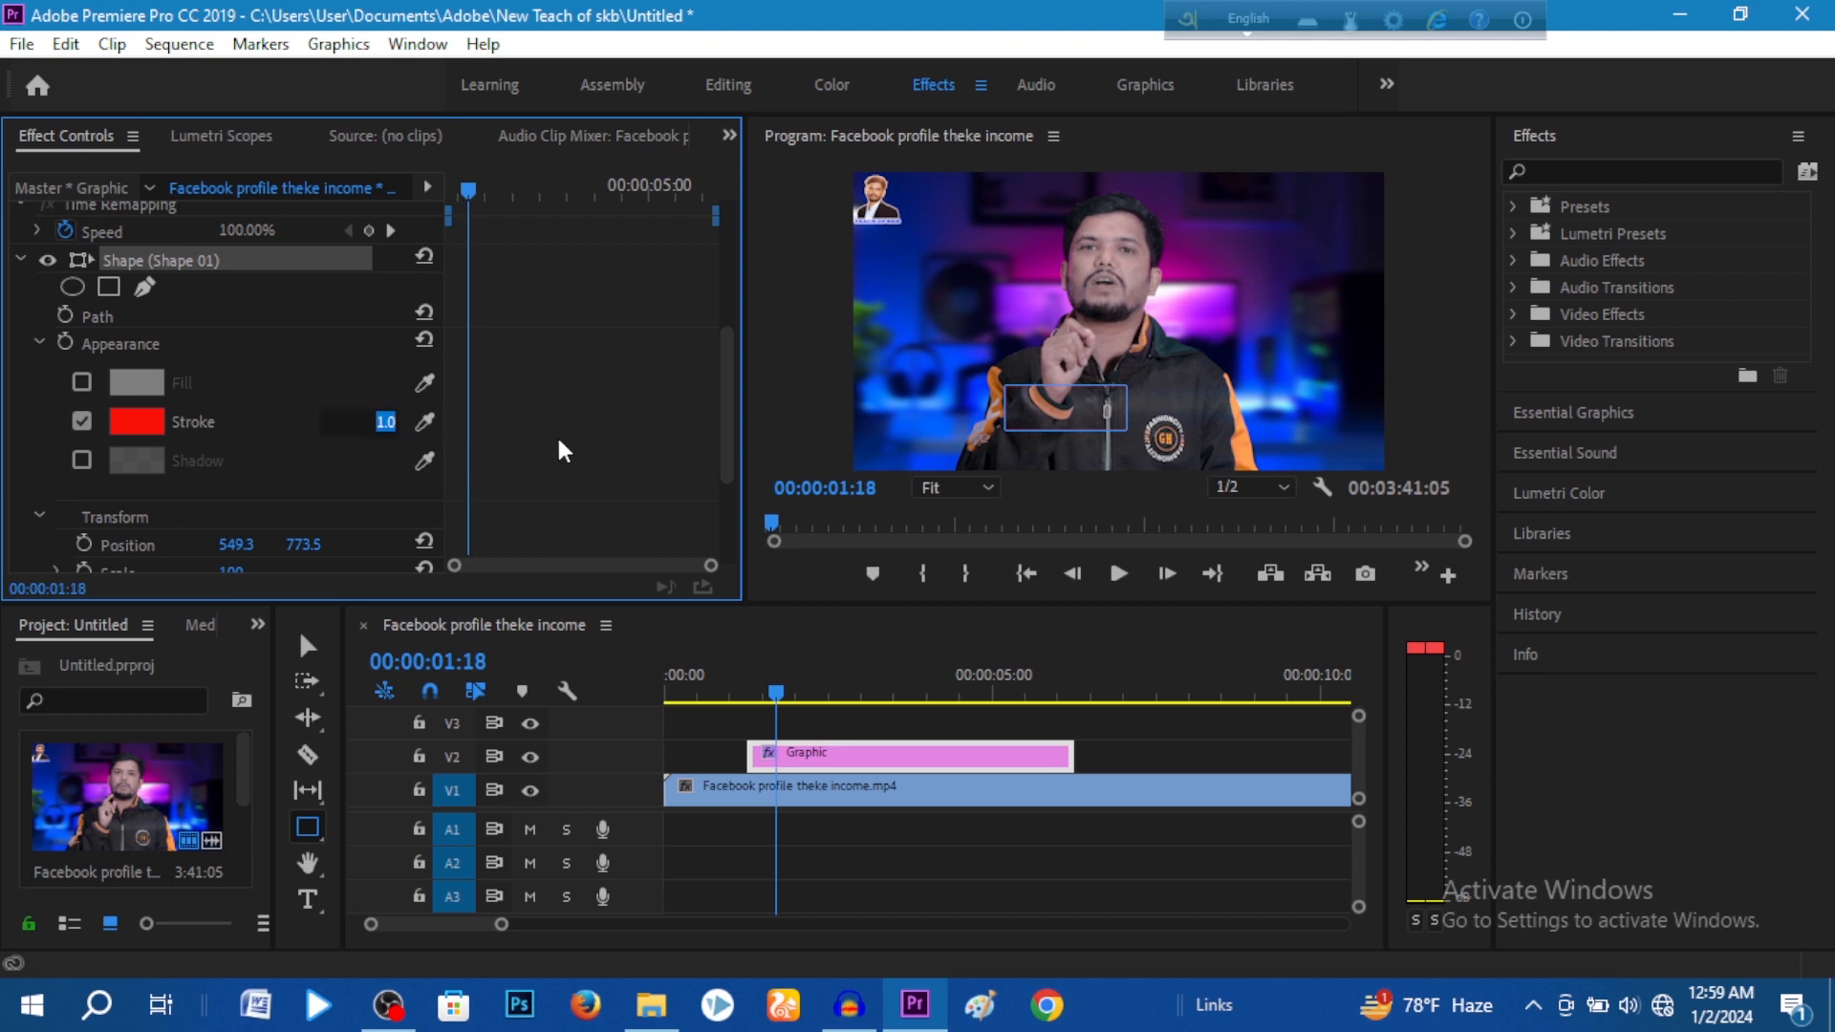
{"action": "left_click_drag", "start_coordinate": [391, 423], "coordinate": [411, 423]}
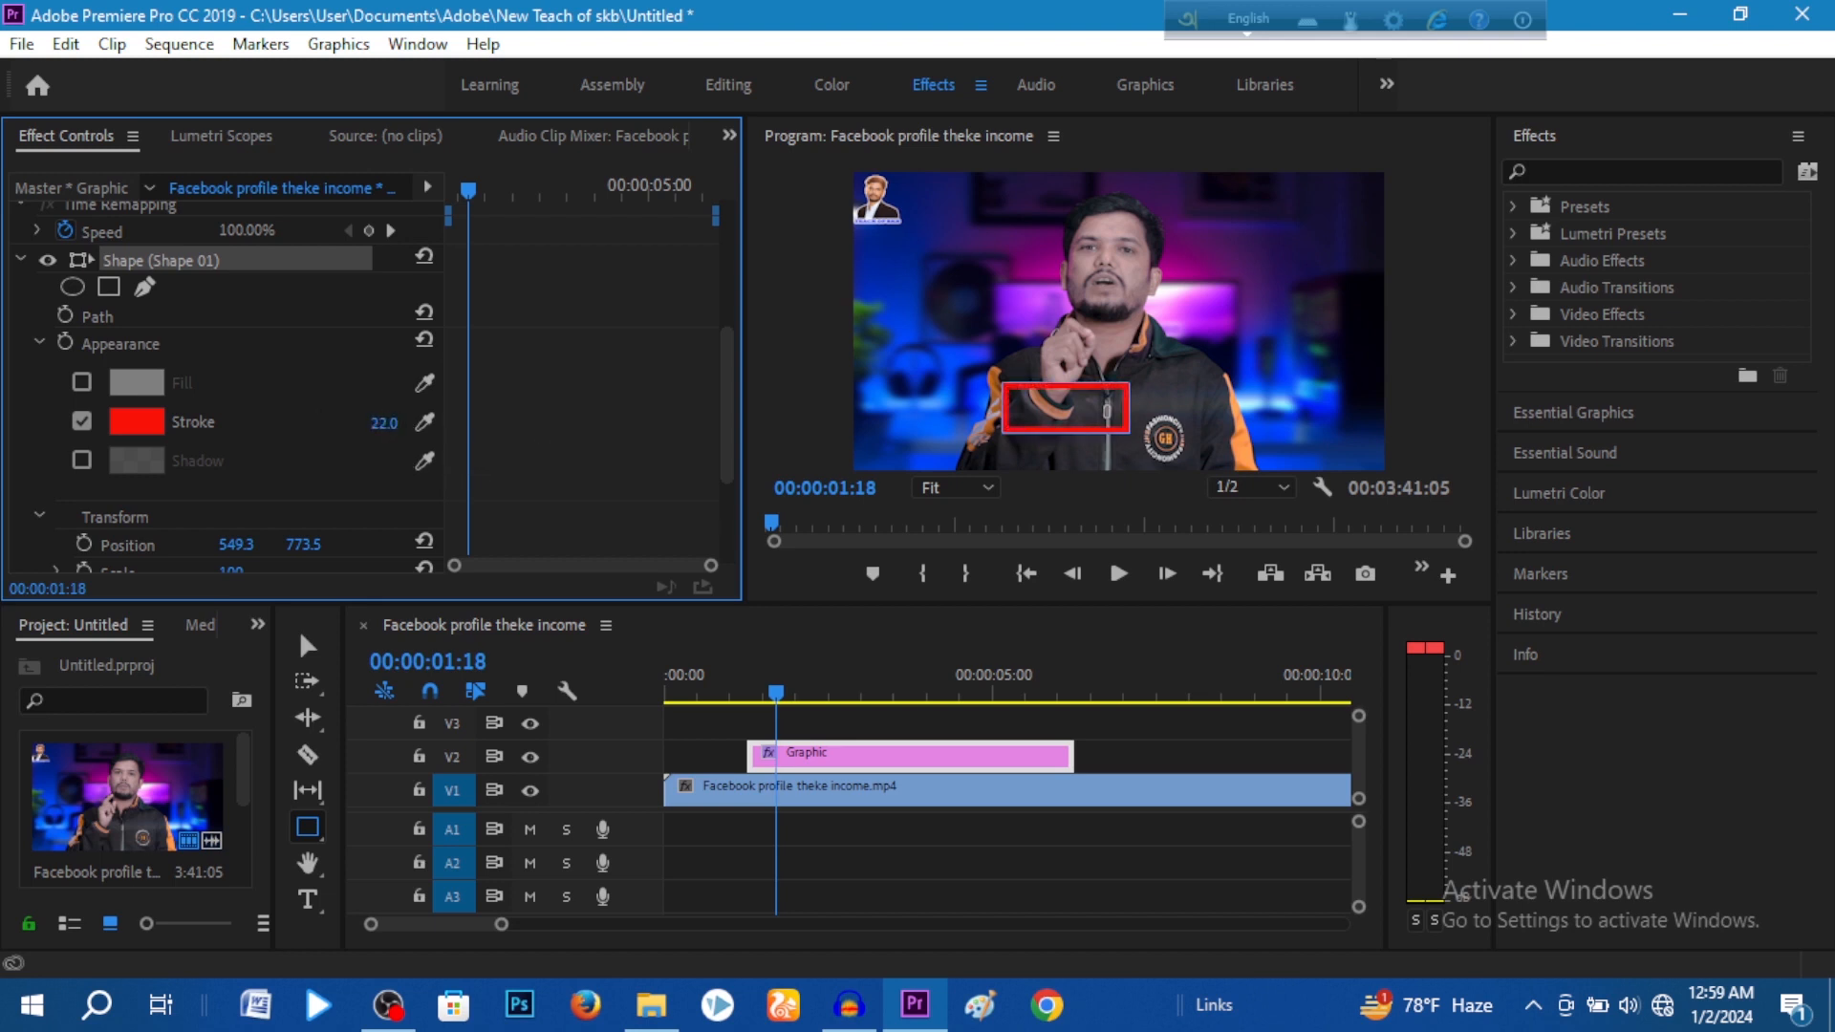
{"action": "key", "text": "ctrl+z"}
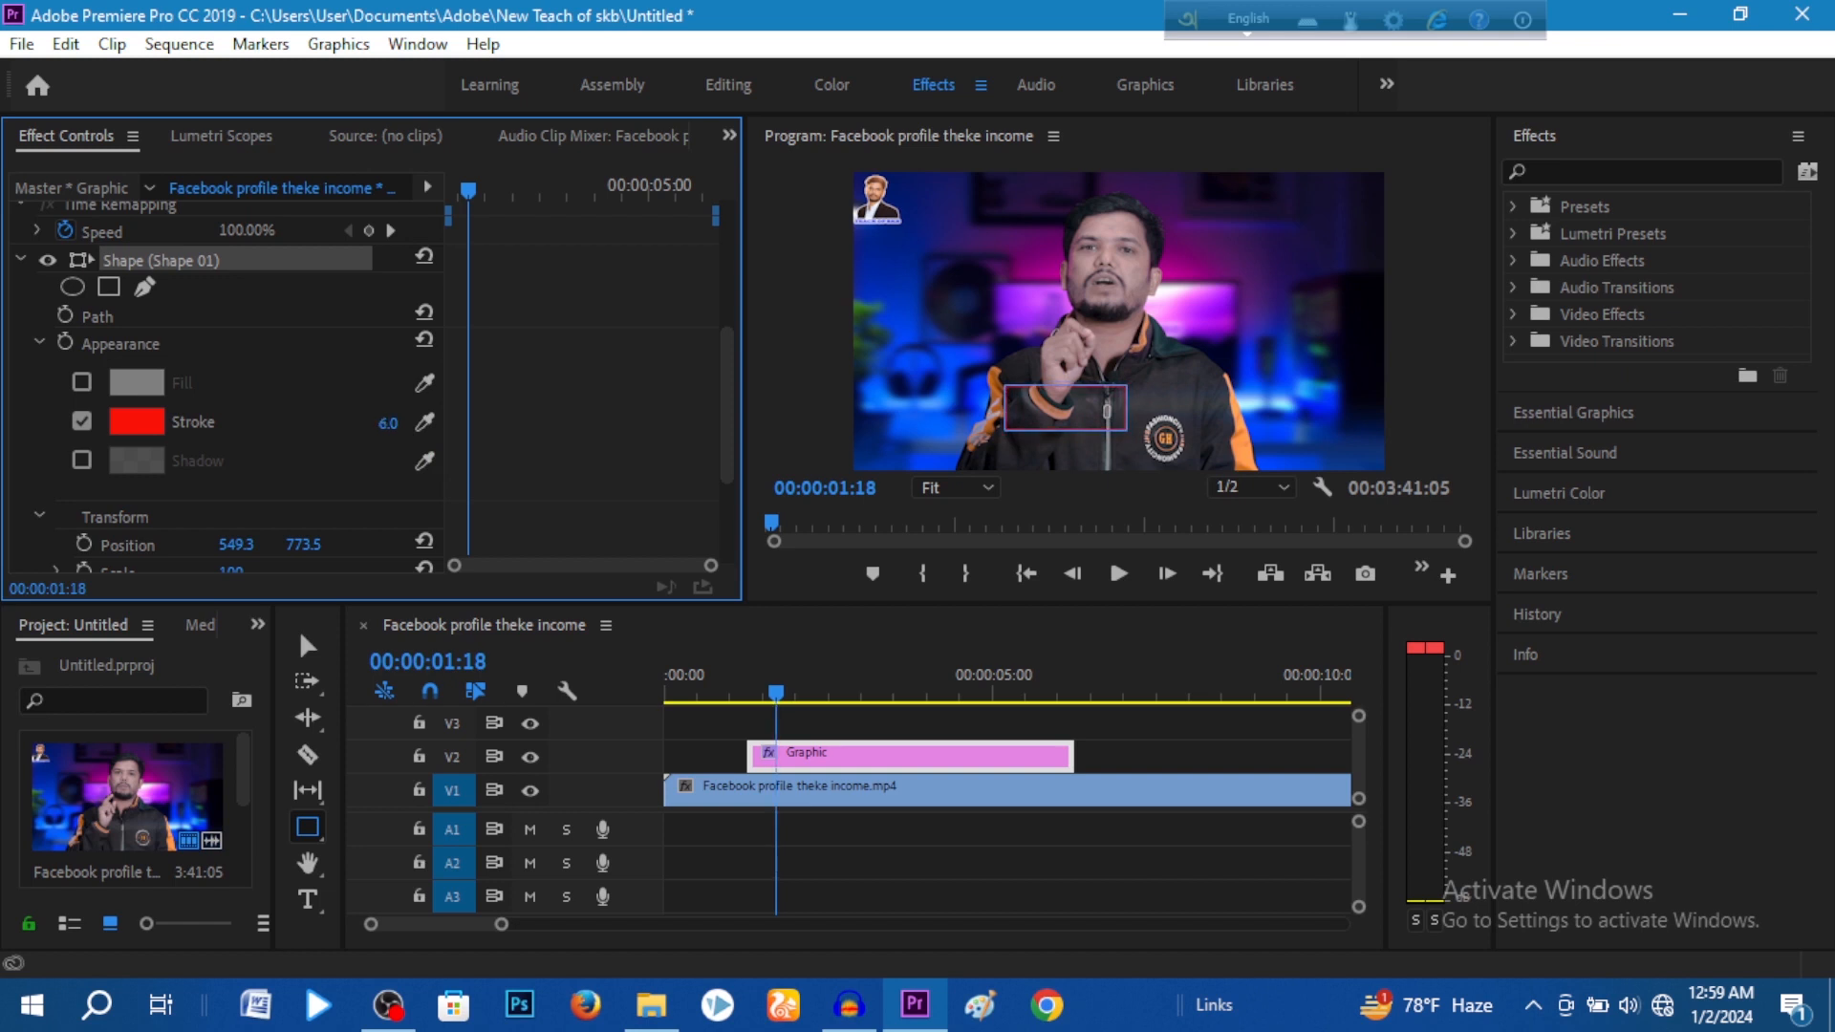
{"action": "left_click_drag", "start_coordinate": [387, 423], "coordinate": [389, 424]}
Play the sequence from before the rectangle graphic starts to preview how it appears, stopping at 00:00:01:24.
{"action": "left_click_drag", "start_coordinate": [780, 681], "coordinate": [721, 715]}
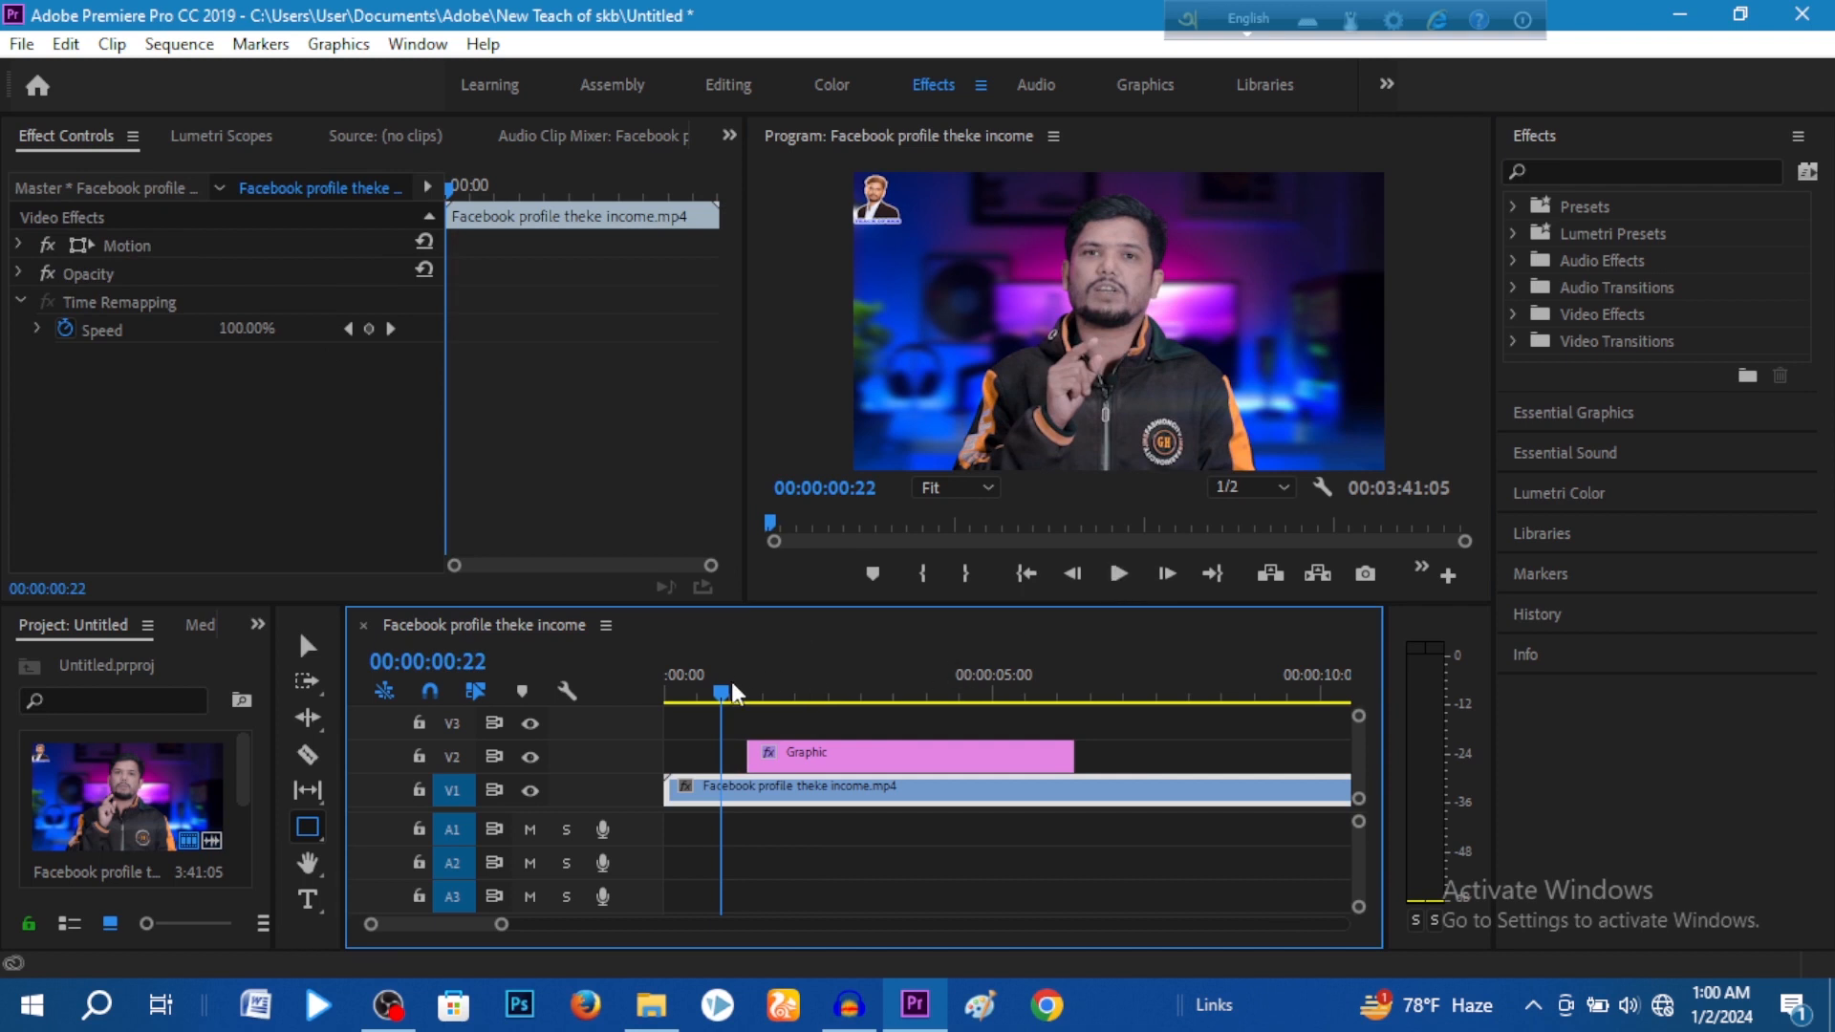
{"action": "left_click_drag", "start_coordinate": [720, 691], "coordinate": [696, 691]}
{"action": "left_click", "coordinate": [1130, 574]}
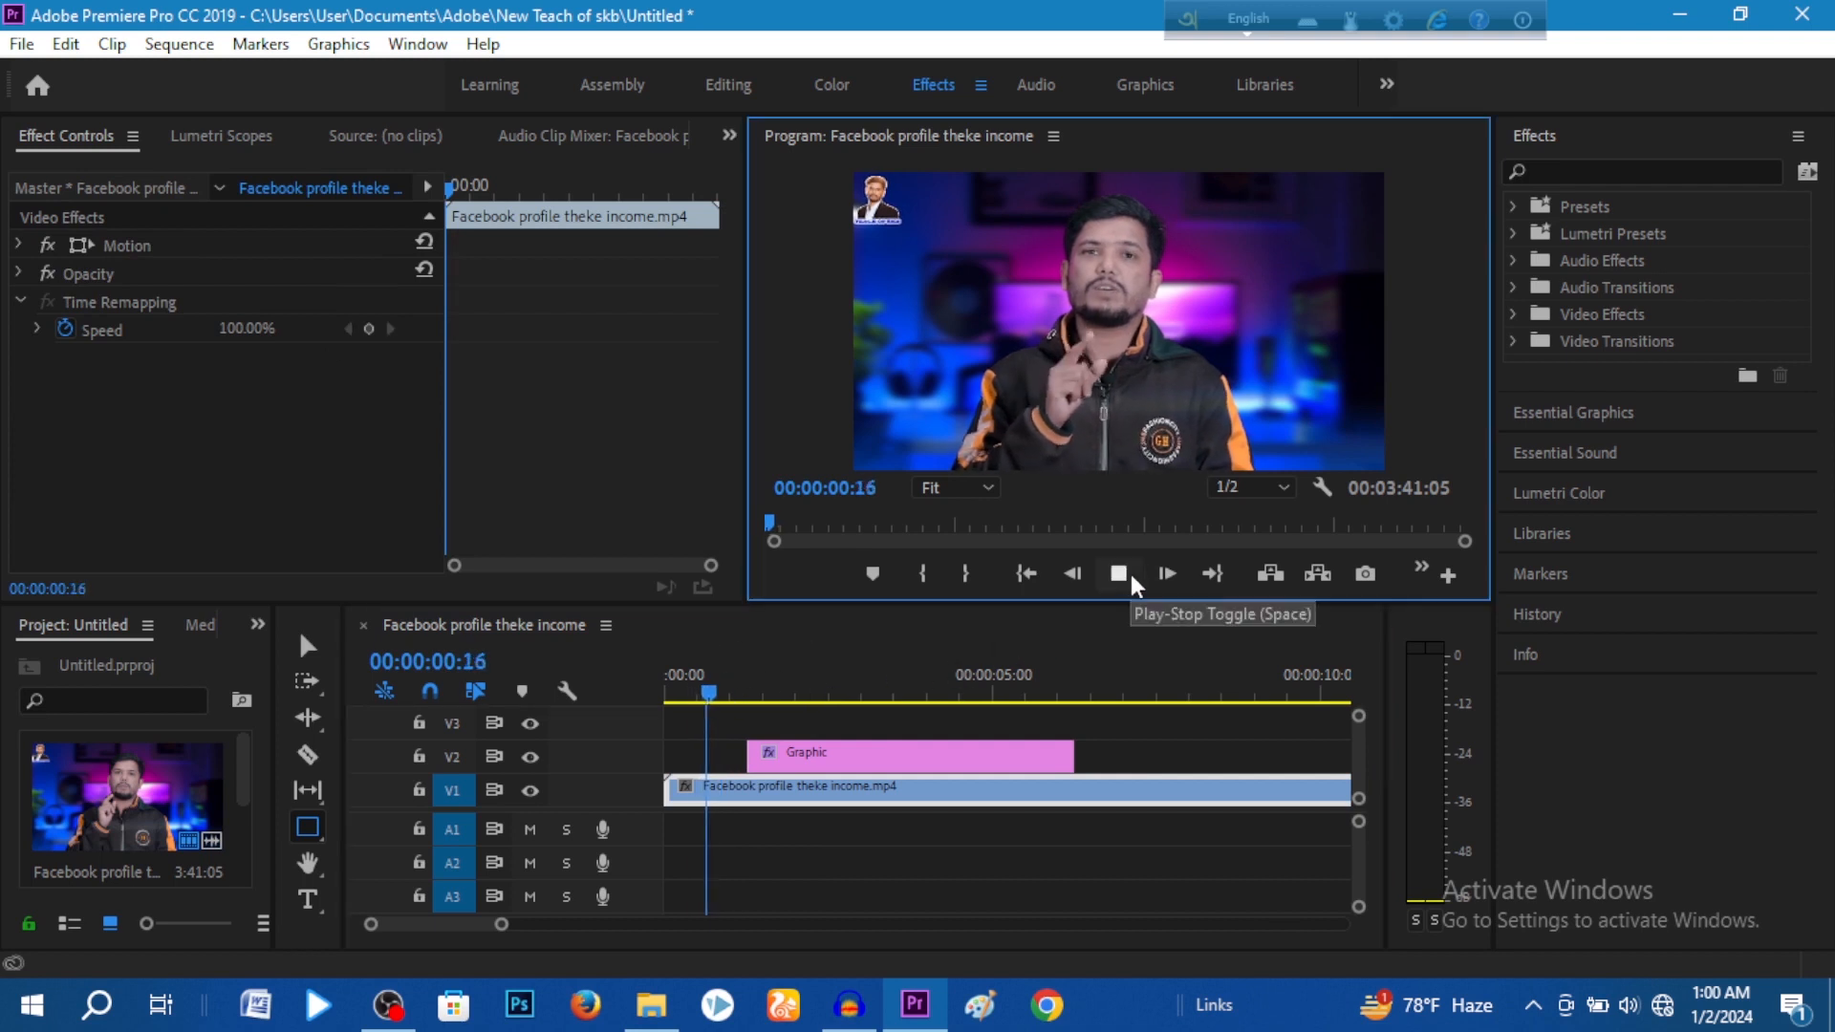
{"action": "left_click", "coordinate": [1130, 573]}
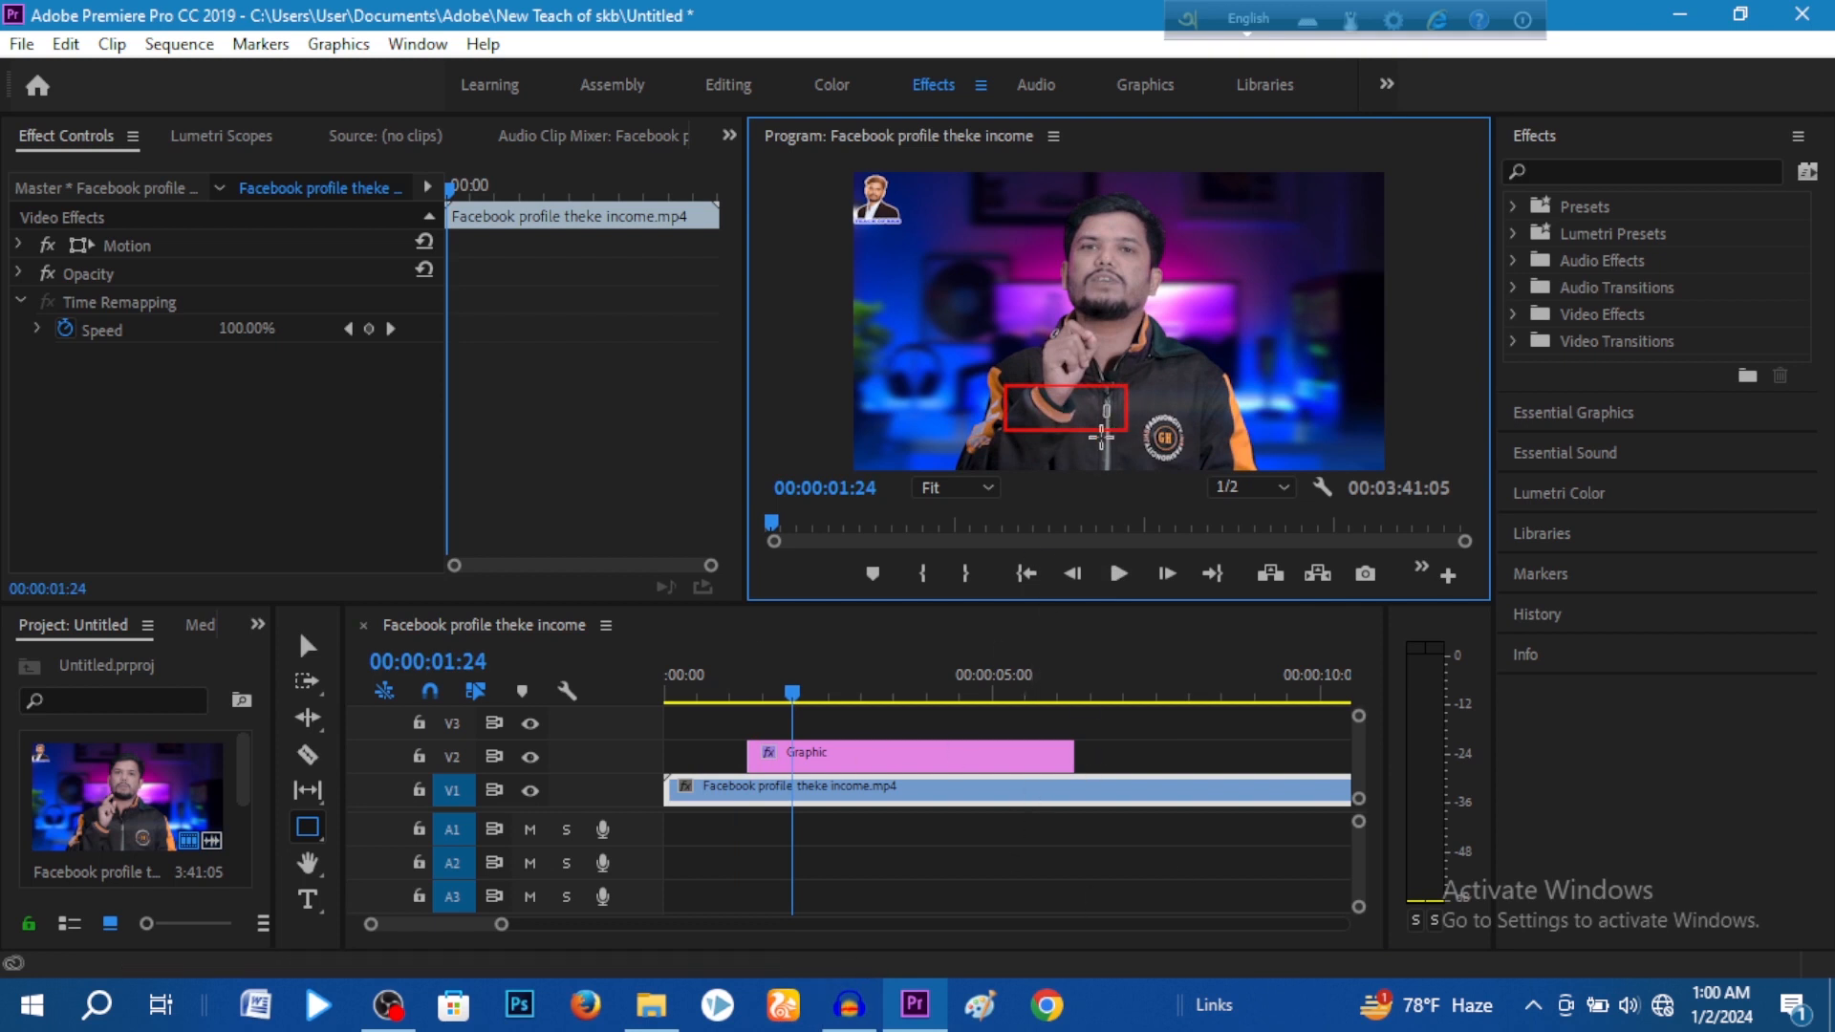
Move the red rectangle to the middle of the presenter's chest and make it slightly narrower and taller.
{"action": "left_click", "coordinate": [307, 645]}
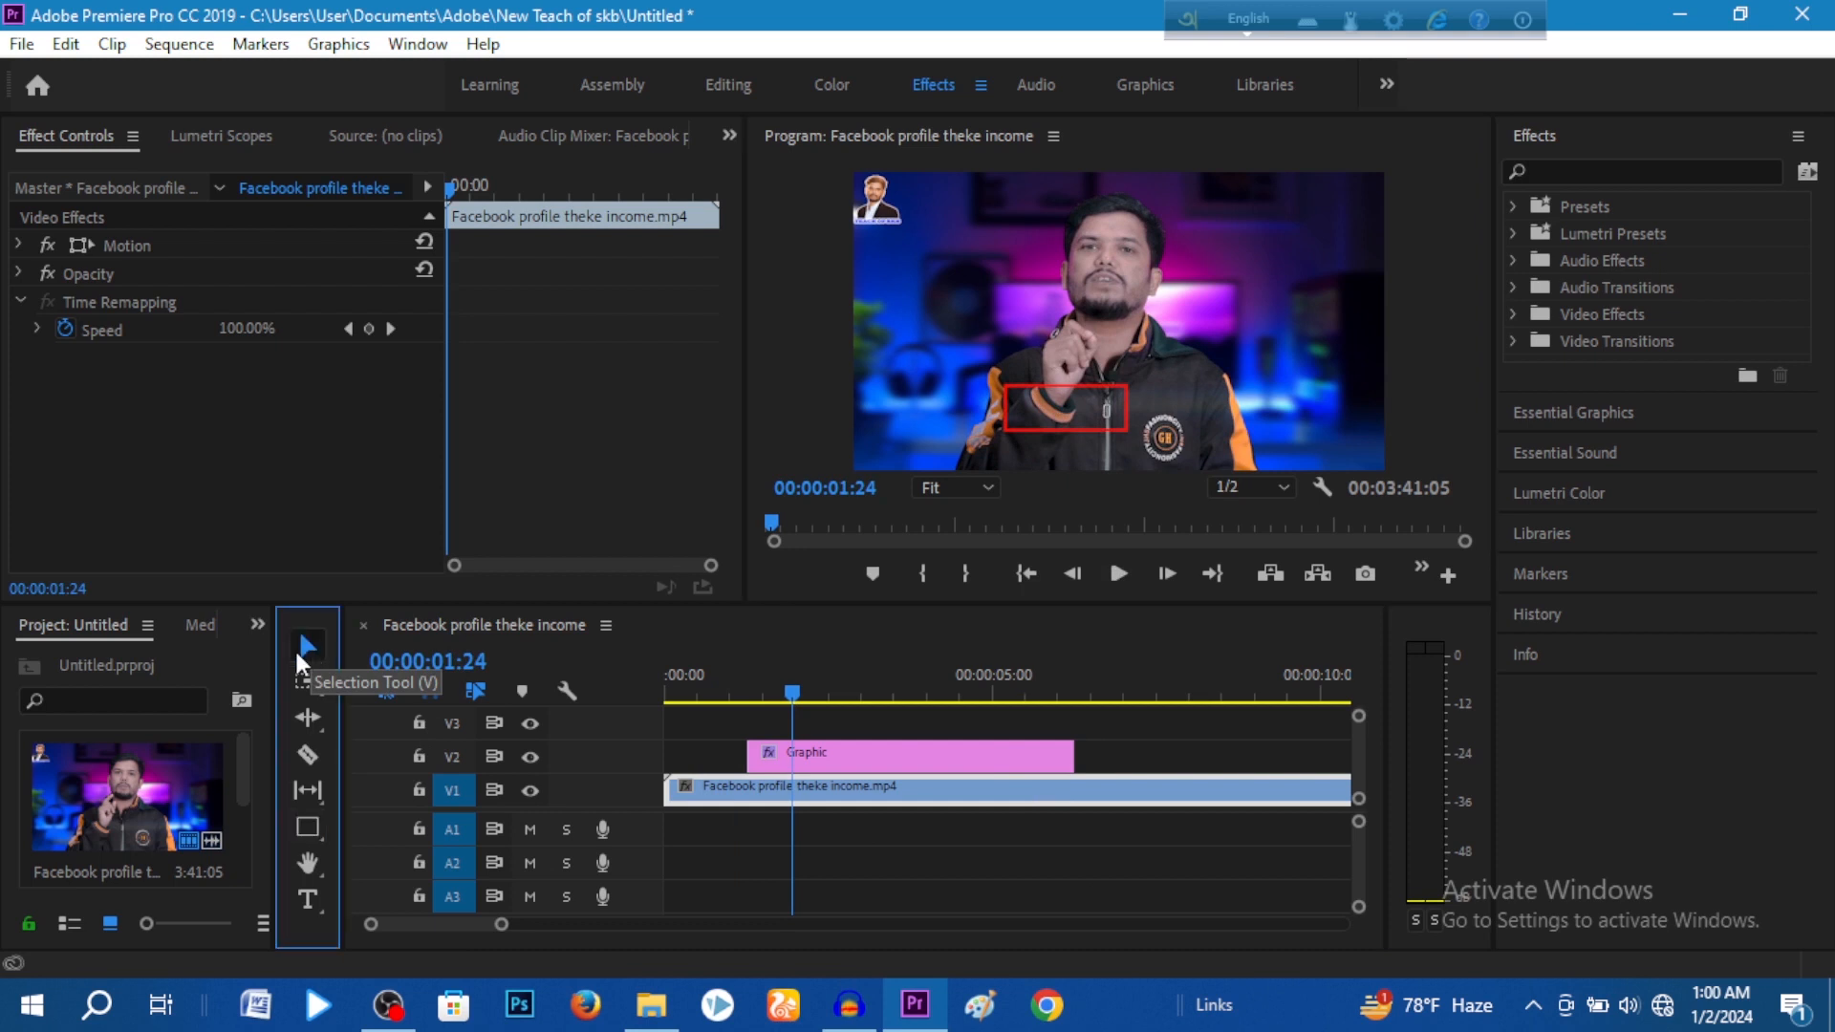
{"action": "left_click_drag", "start_coordinate": [1070, 415], "coordinate": [1114, 394]}
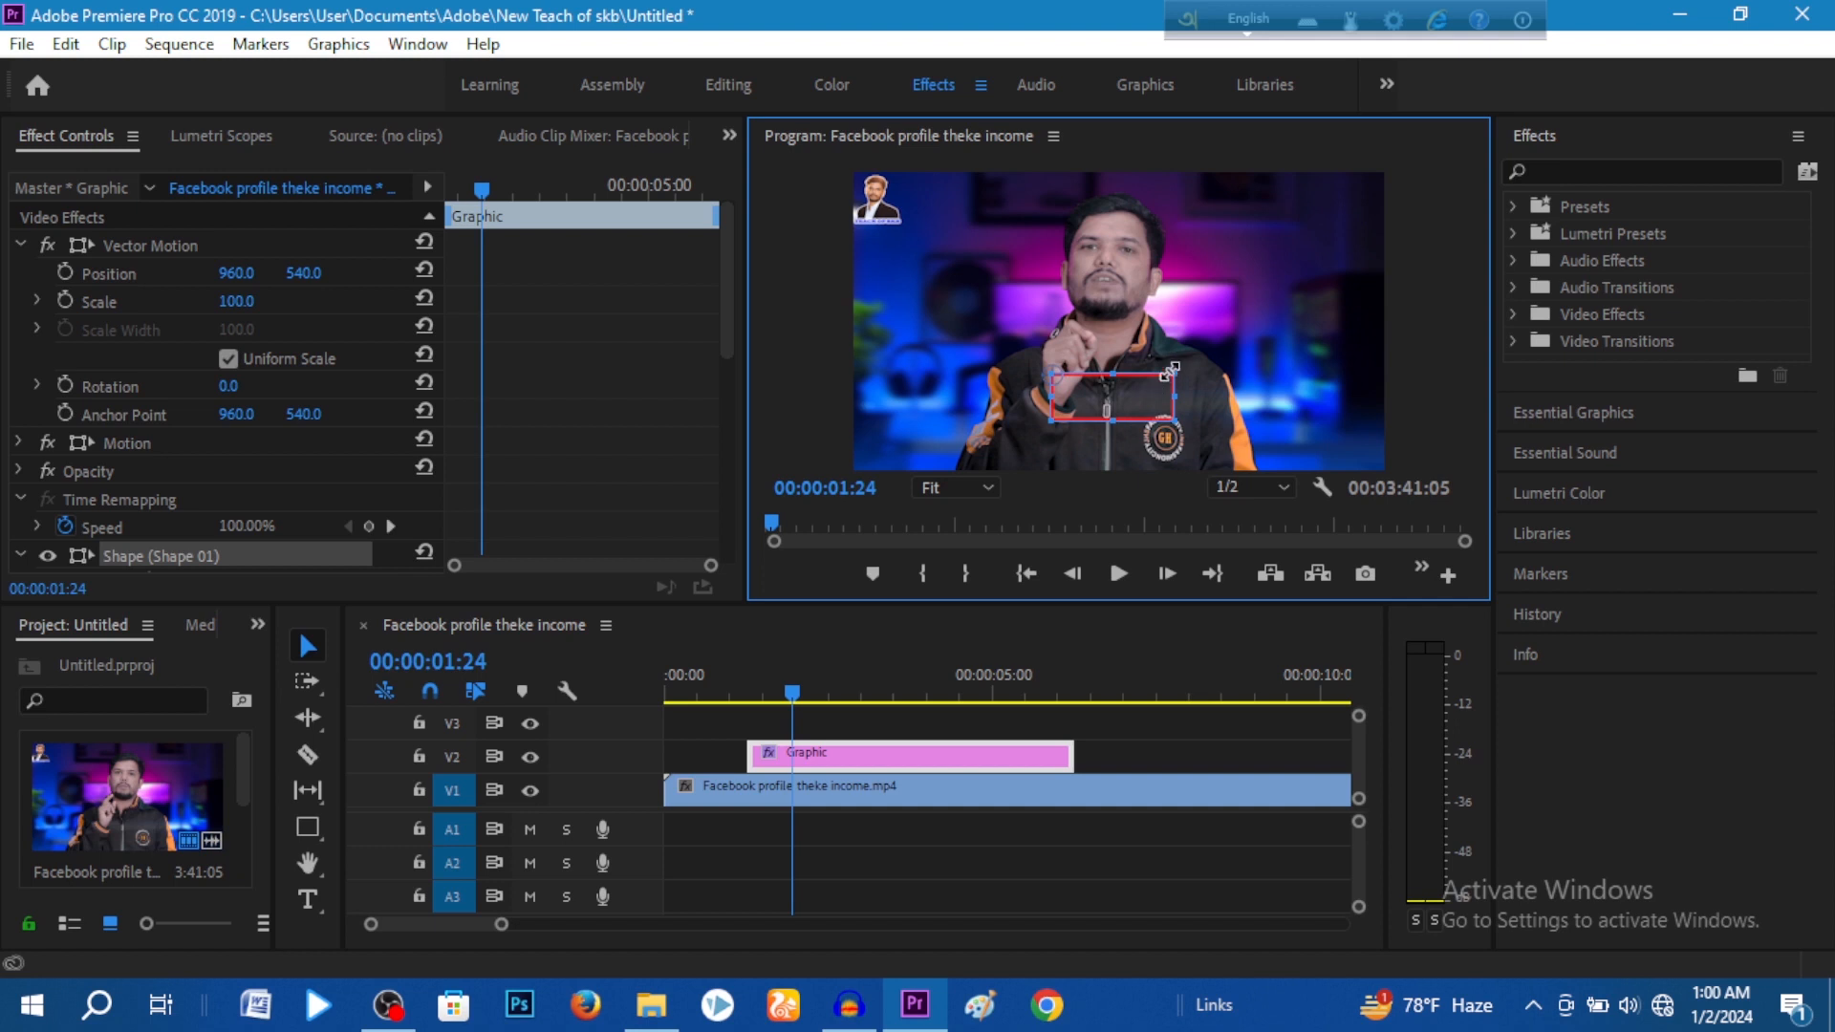
{"action": "mouse_move", "coordinate": [1174, 367]}
{"action": "left_mouse_down"}
{"action": "mouse_move", "coordinate": [1192, 325]}
{"action": "mouse_move", "coordinate": [1163, 370]}
{"action": "left_mouse_up"}
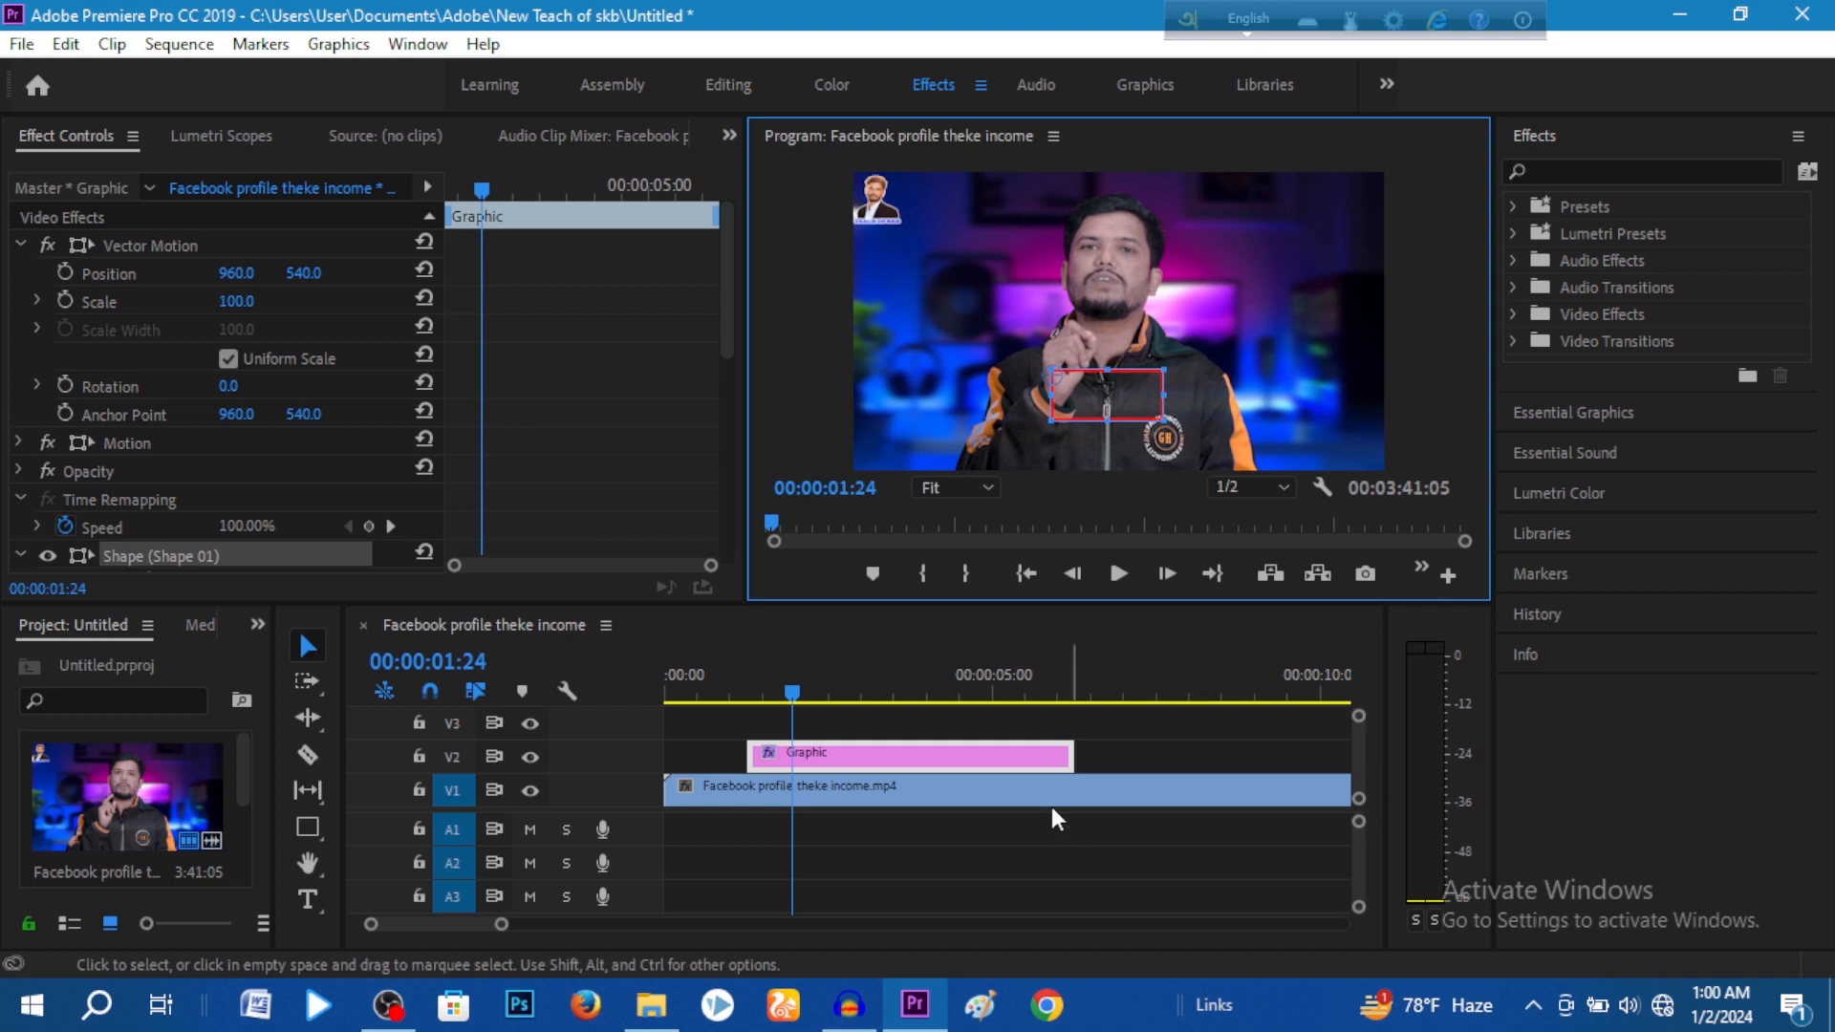
Play the sequence from just before the rectangle graphic to check its new placement, stopping at 00:00:02:05.
{"action": "left_click_drag", "start_coordinate": [790, 696], "coordinate": [733, 717]}
{"action": "left_click", "coordinate": [1118, 575]}
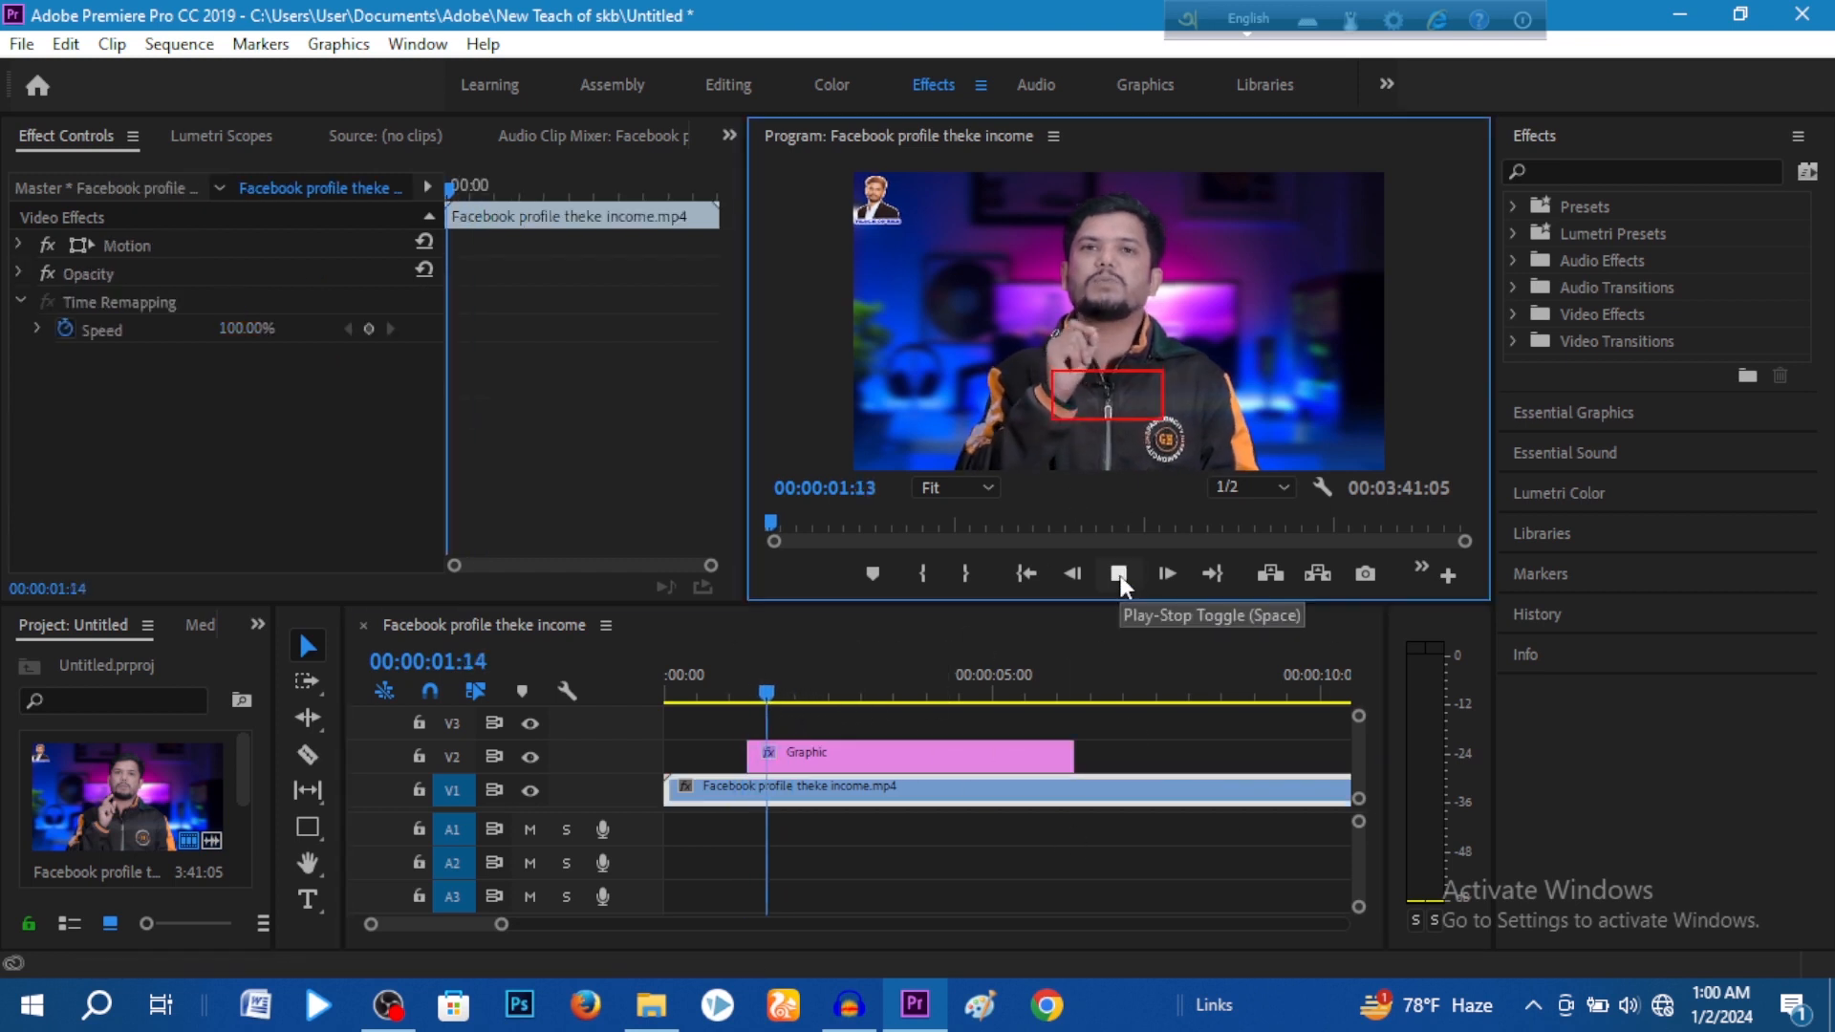
{"action": "left_click", "coordinate": [1121, 575]}
Find the Clock Wipe transition and apply it to the start of the rectangle graphic clip on V2.
{"action": "left_click", "coordinate": [954, 754]}
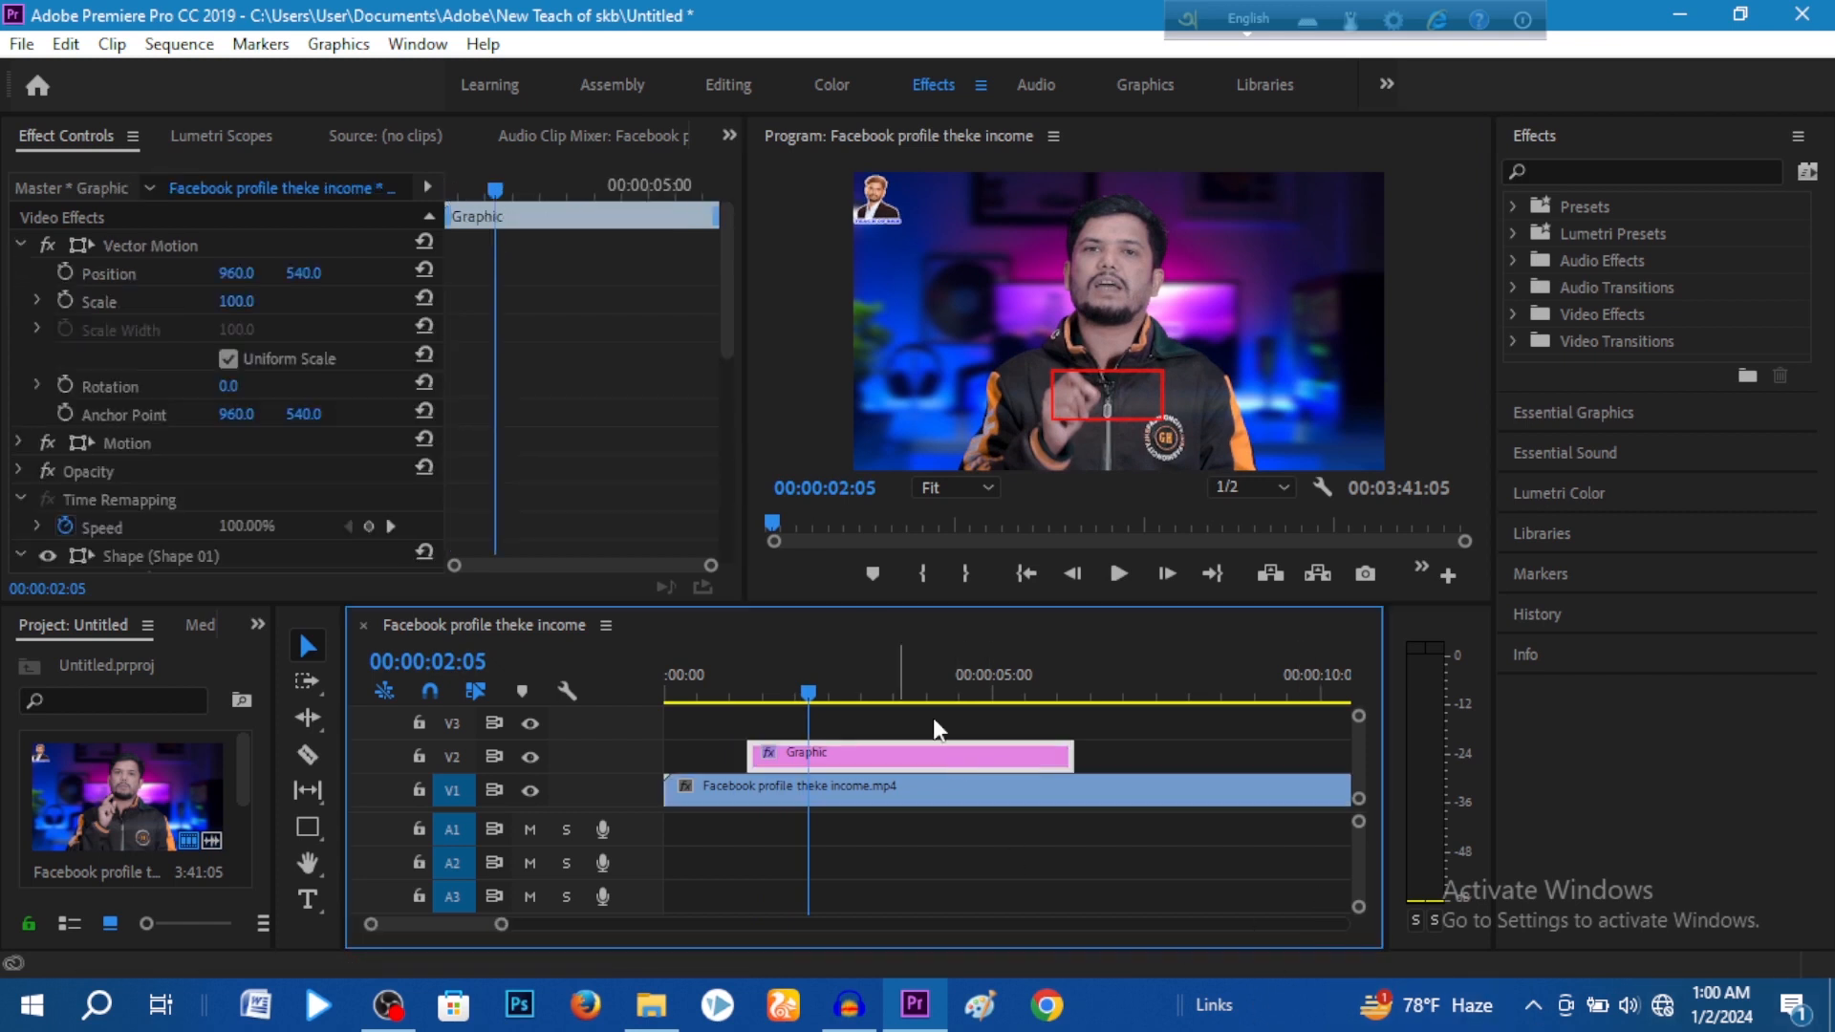
{"action": "left_click", "coordinate": [1568, 172]}
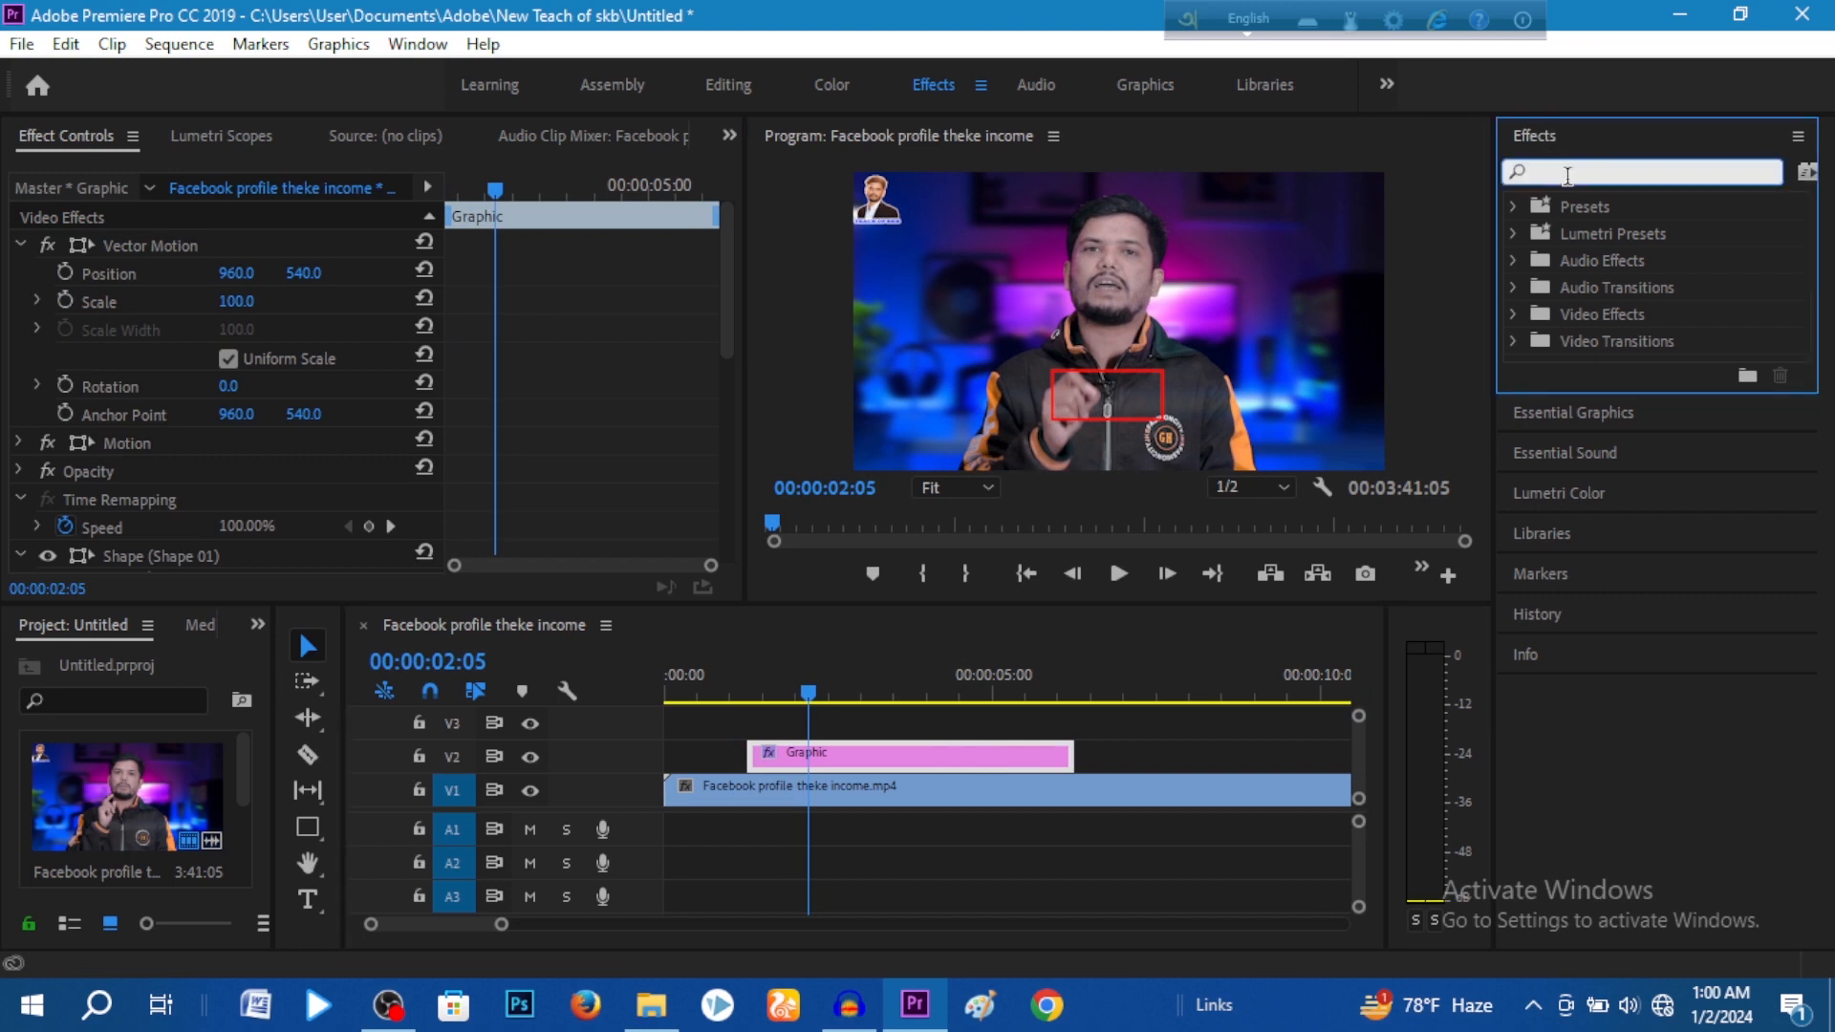
{"action": "type", "text": "cloc"}
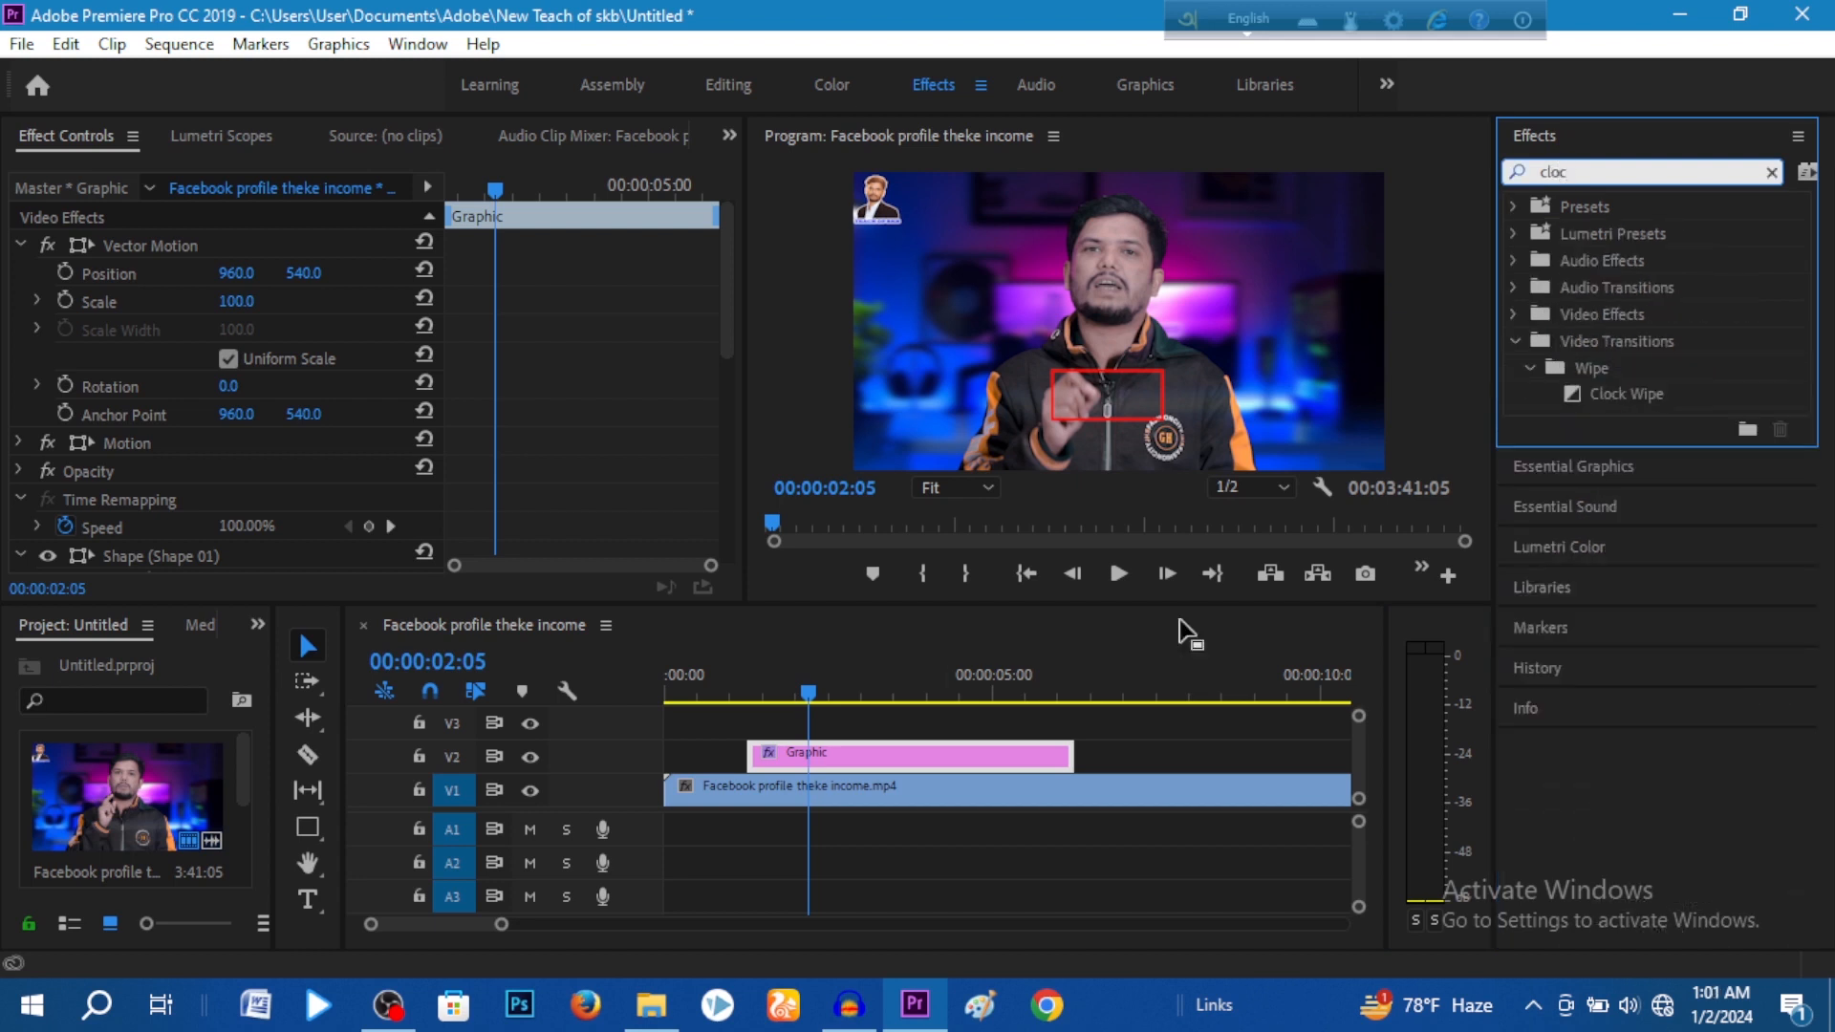
{"action": "left_click", "coordinate": [1631, 392]}
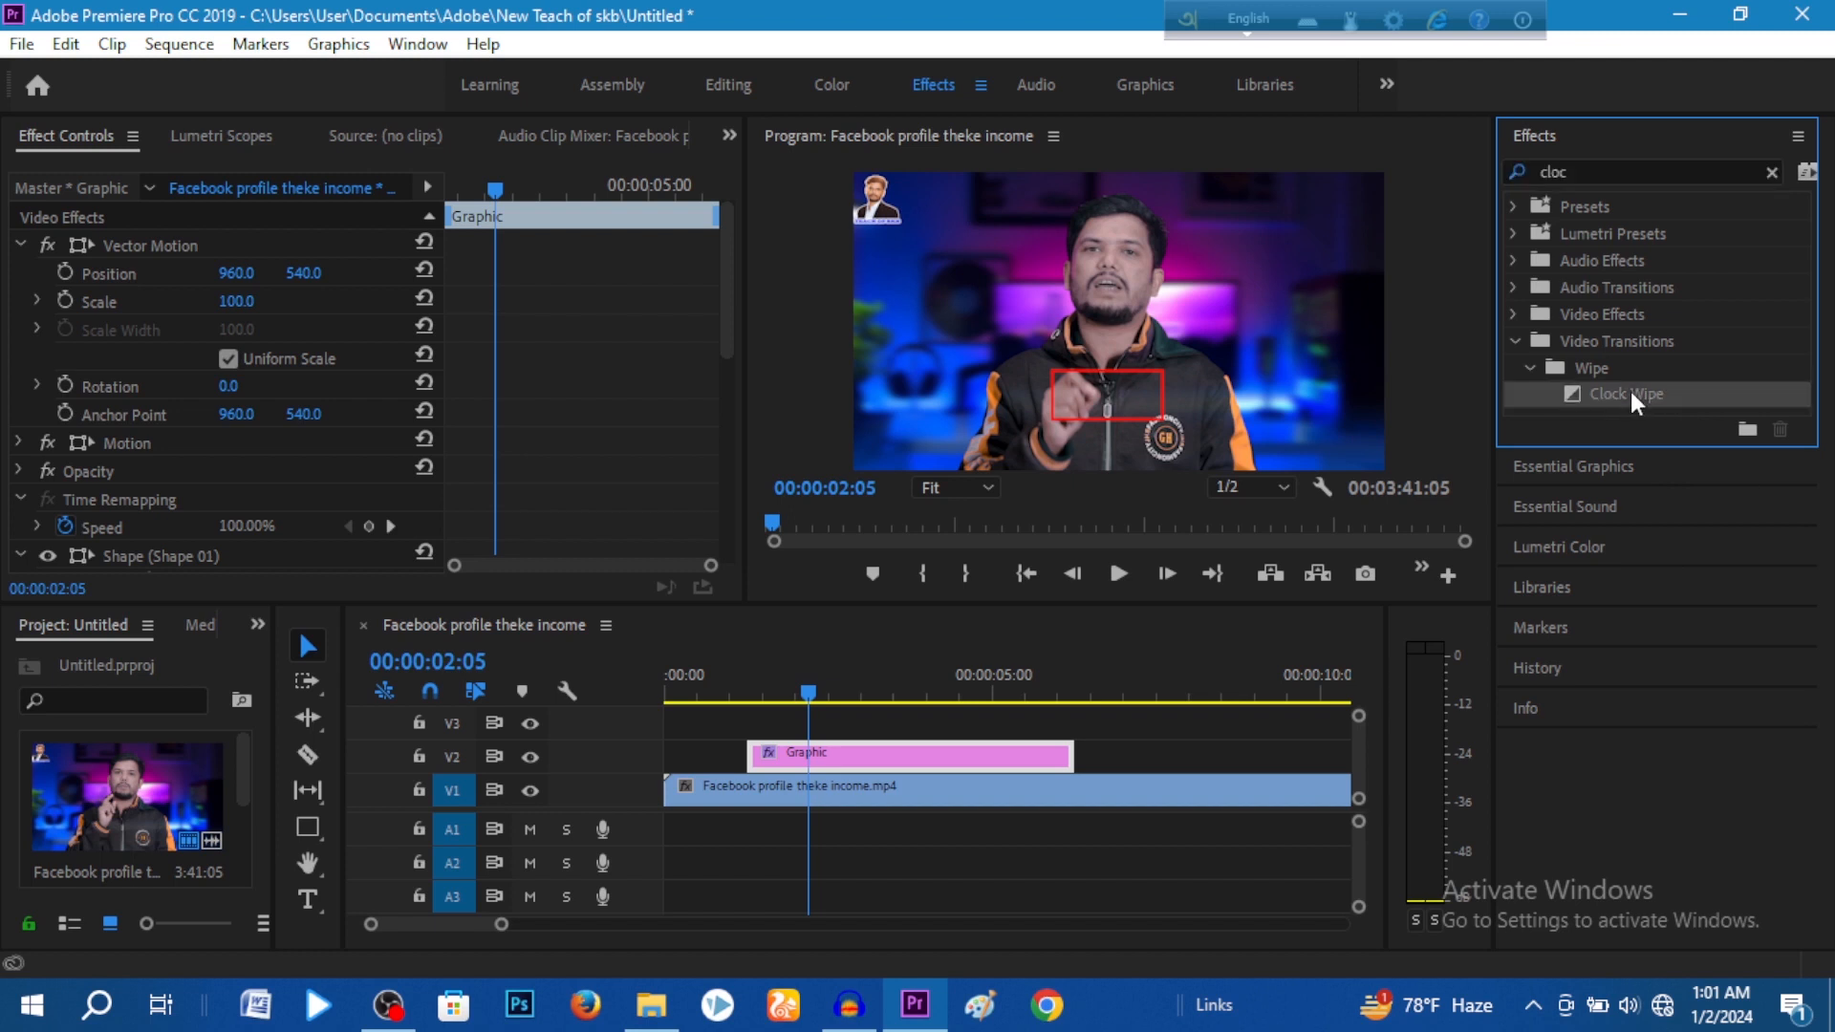
{"action": "left_click_drag", "start_coordinate": [1634, 392], "coordinate": [841, 756]}
Preview the rectangle's Clock Wipe in playback and return the playhead to 00:00:01:09.
{"action": "left_click", "coordinate": [1118, 573]}
{"action": "left_click", "coordinate": [1118, 574]}
{"action": "left_click_drag", "start_coordinate": [847, 675], "coordinate": [751, 776]}
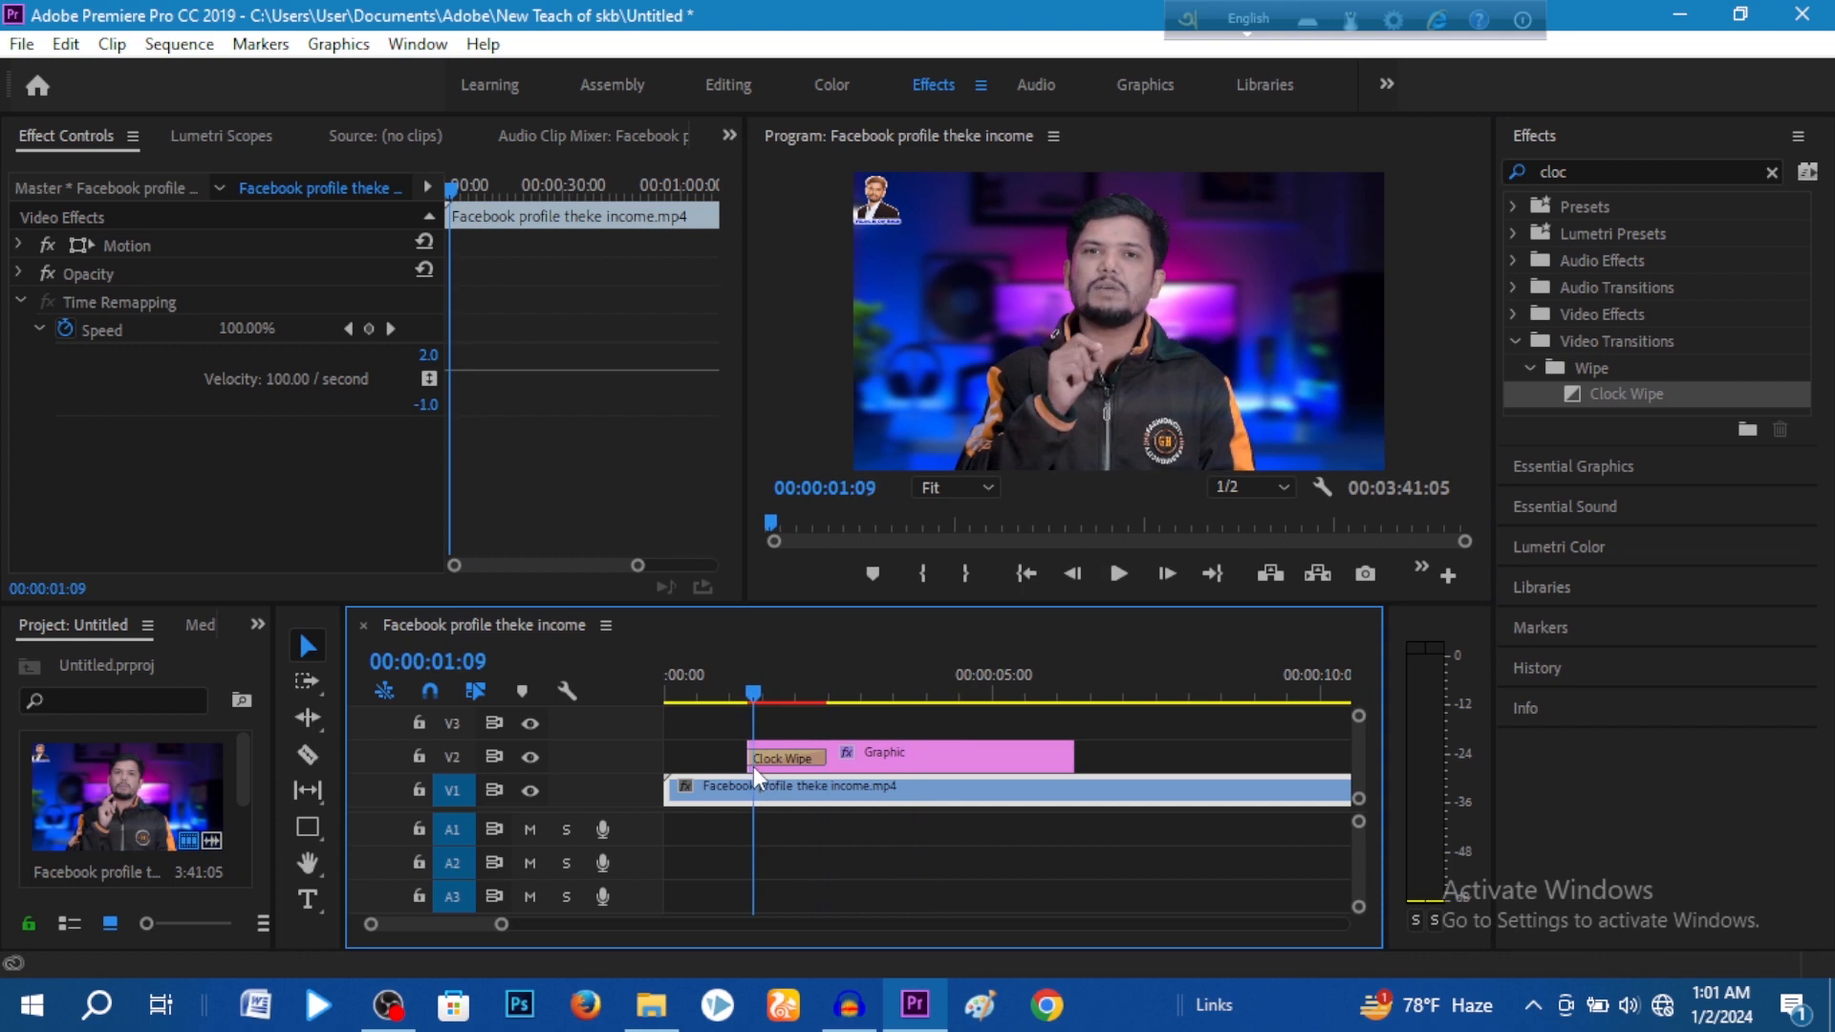
Shift the rectangle graphic clip further along V2 and shorten it by trimming its end, checking it in playback.
{"action": "left_click_drag", "start_coordinate": [886, 754], "coordinate": [965, 761]}
{"action": "left_click_drag", "start_coordinate": [1175, 753], "coordinate": [992, 755]}
{"action": "left_click", "coordinate": [774, 692]}
{"action": "left_click_drag", "start_coordinate": [772, 692], "coordinate": [811, 703]}
{"action": "left_click", "coordinate": [1117, 570]}
{"action": "left_click_drag", "start_coordinate": [942, 758], "coordinate": [1002, 755]}
Draw an ellipse around the presenter's face with the Ellipse tool, starting a new graphic at 00:00:06:08.
{"action": "left_click", "coordinate": [995, 702]}
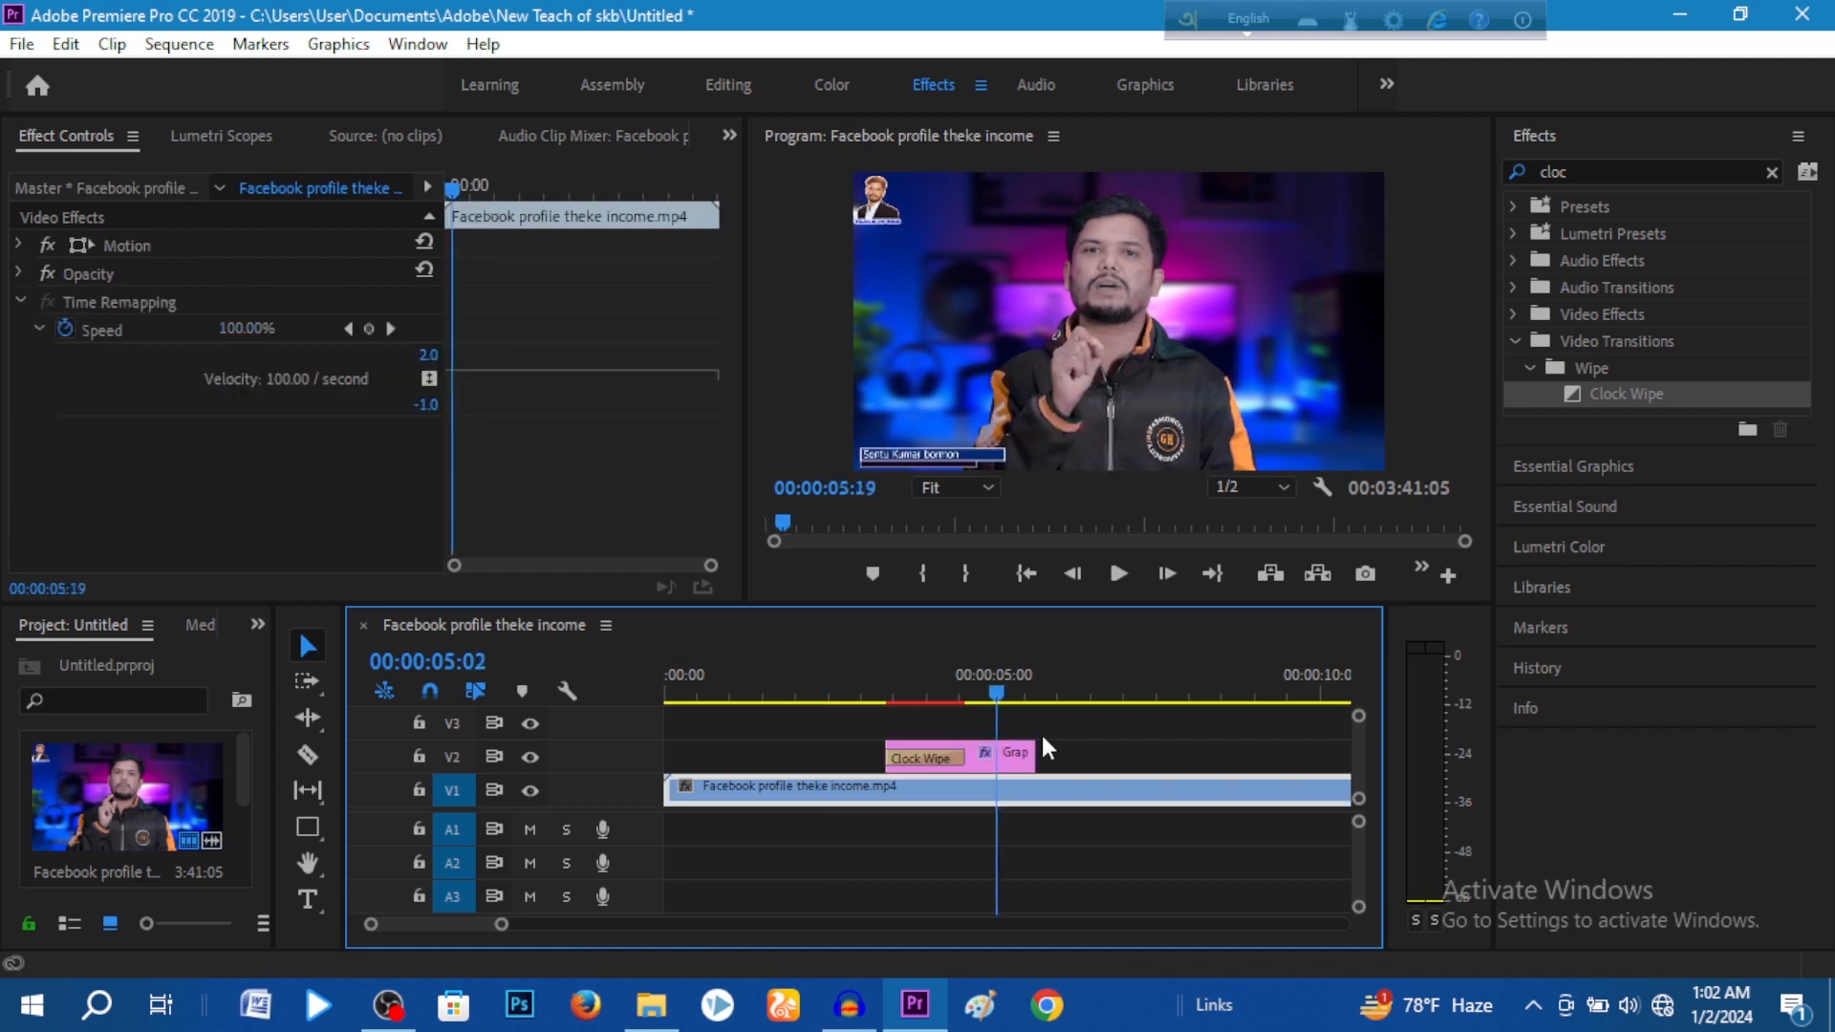
{"action": "left_click", "coordinate": [1077, 702]}
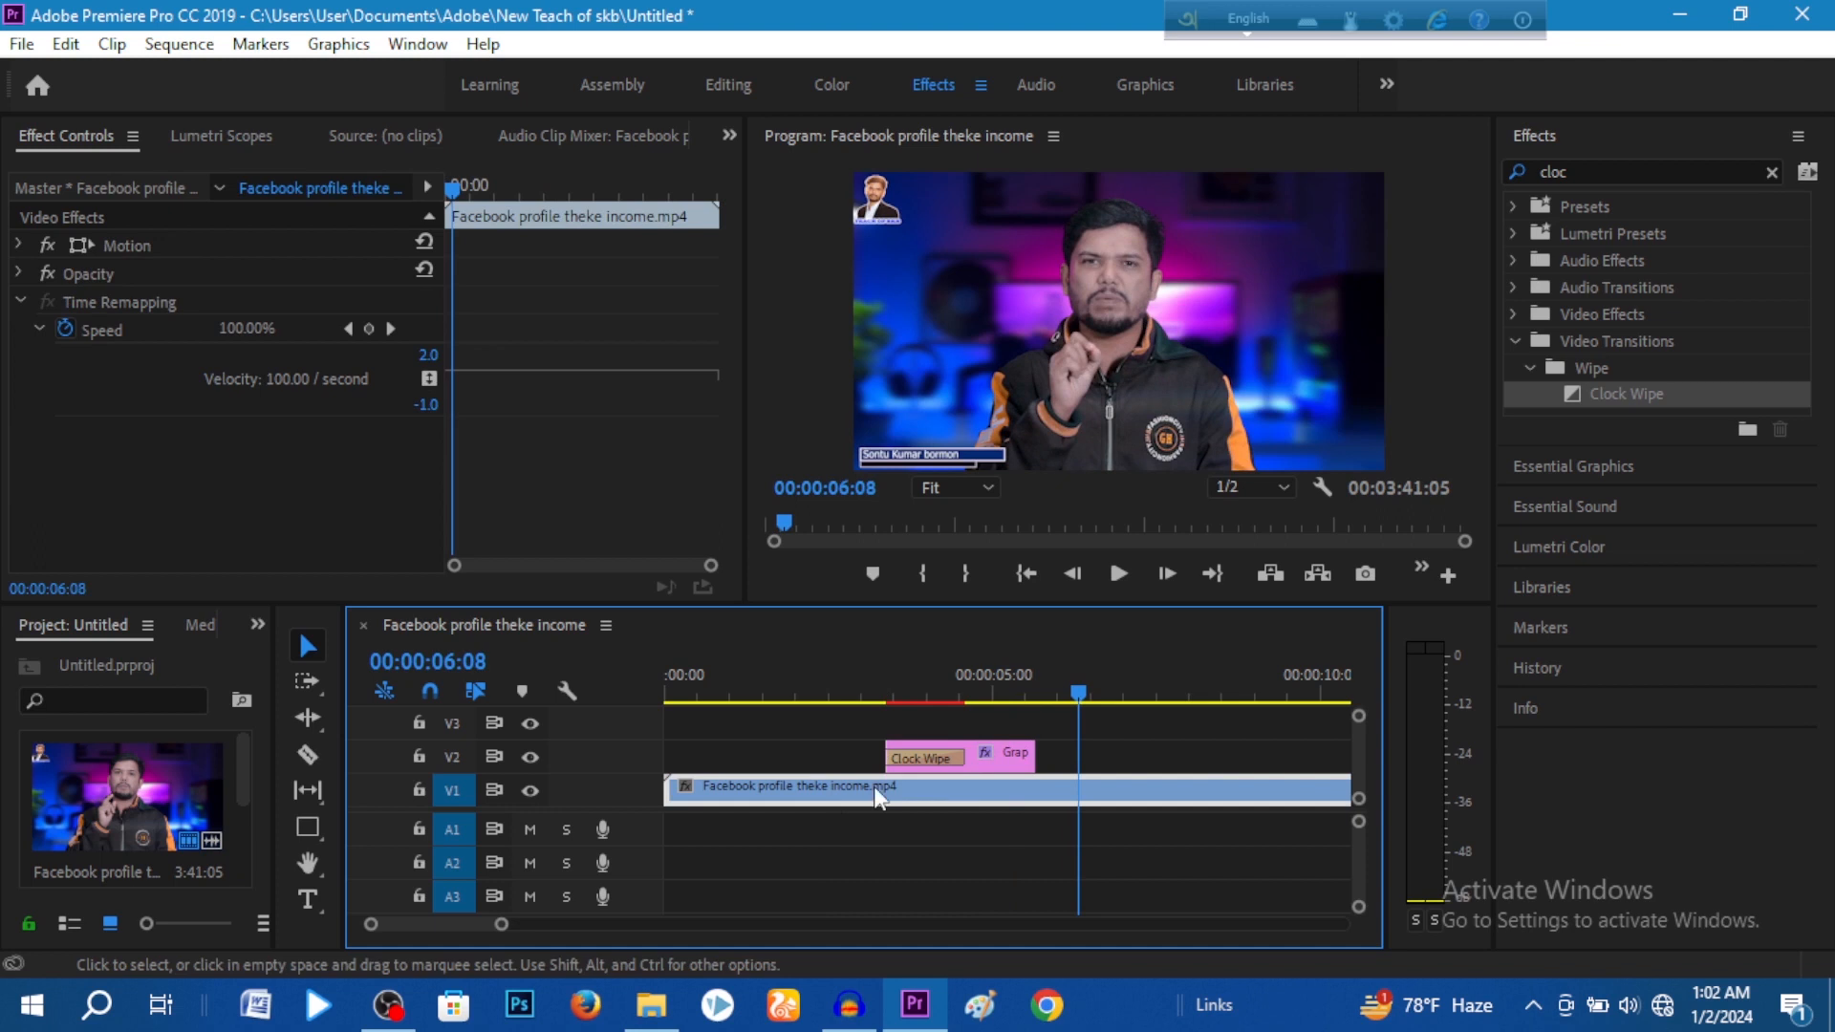
{"action": "left_click", "coordinate": [308, 836]}
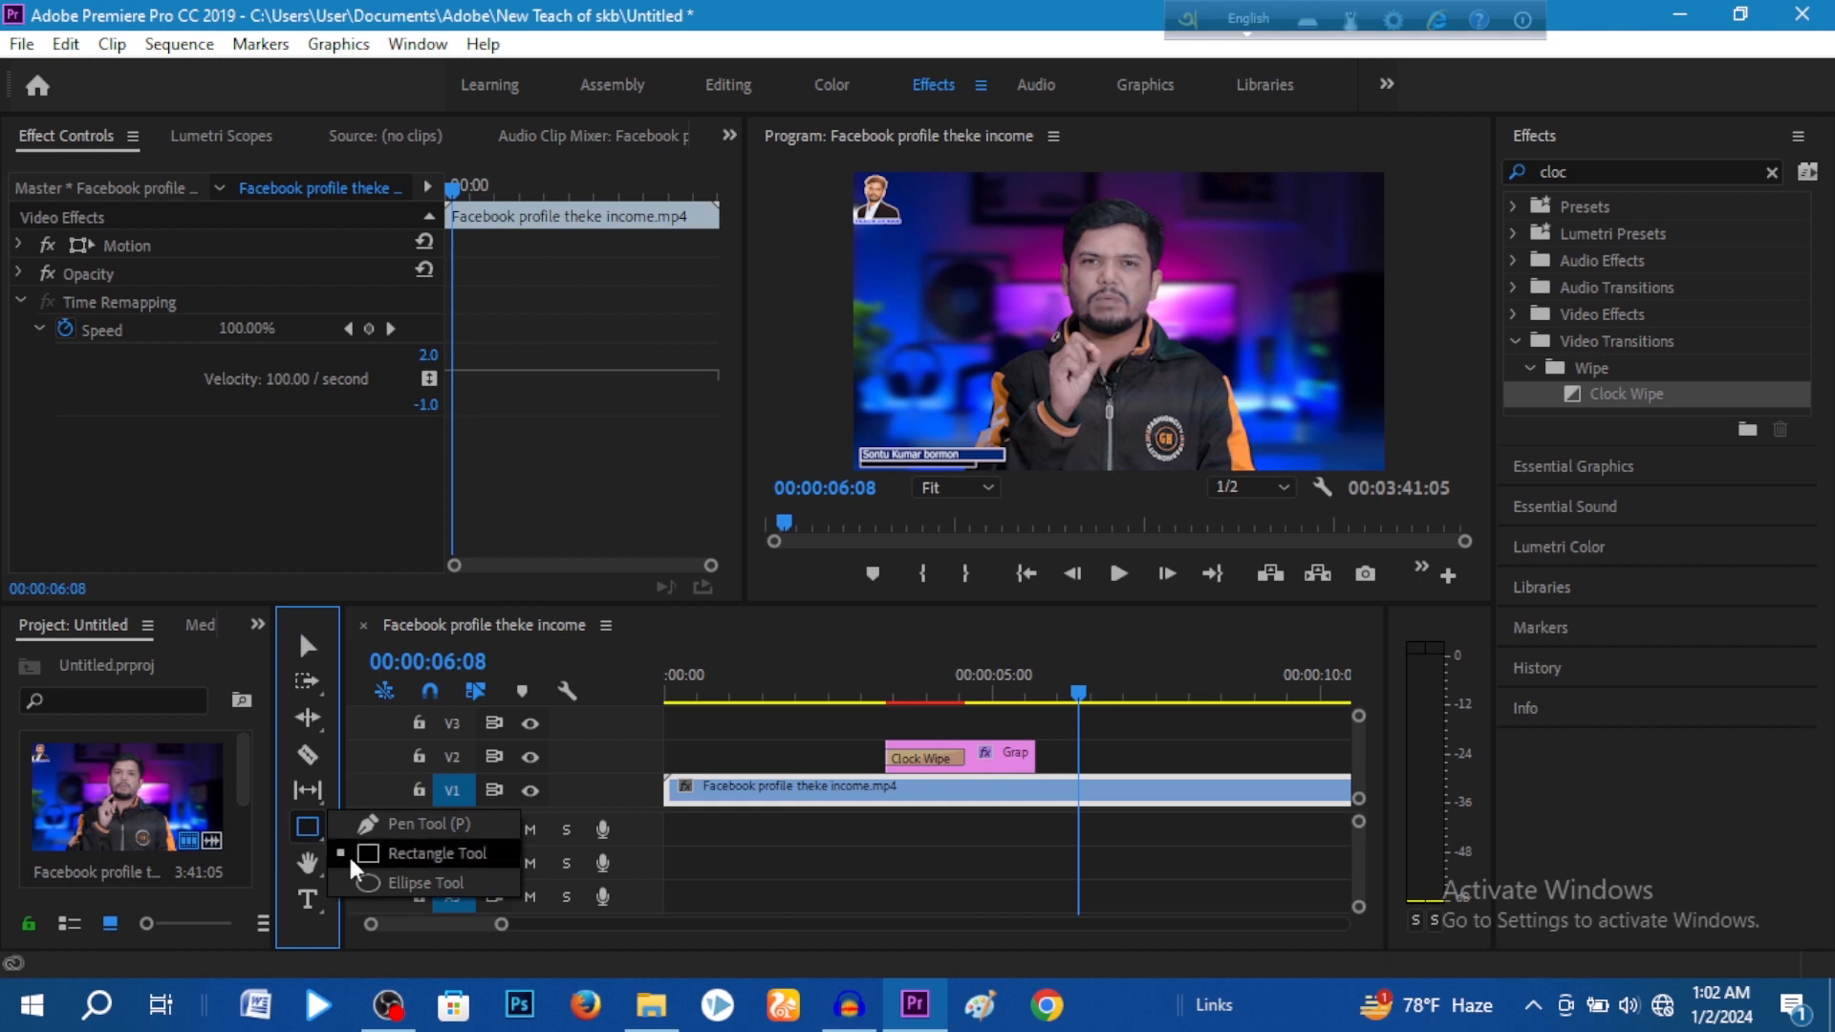
{"action": "left_click", "coordinate": [420, 882]}
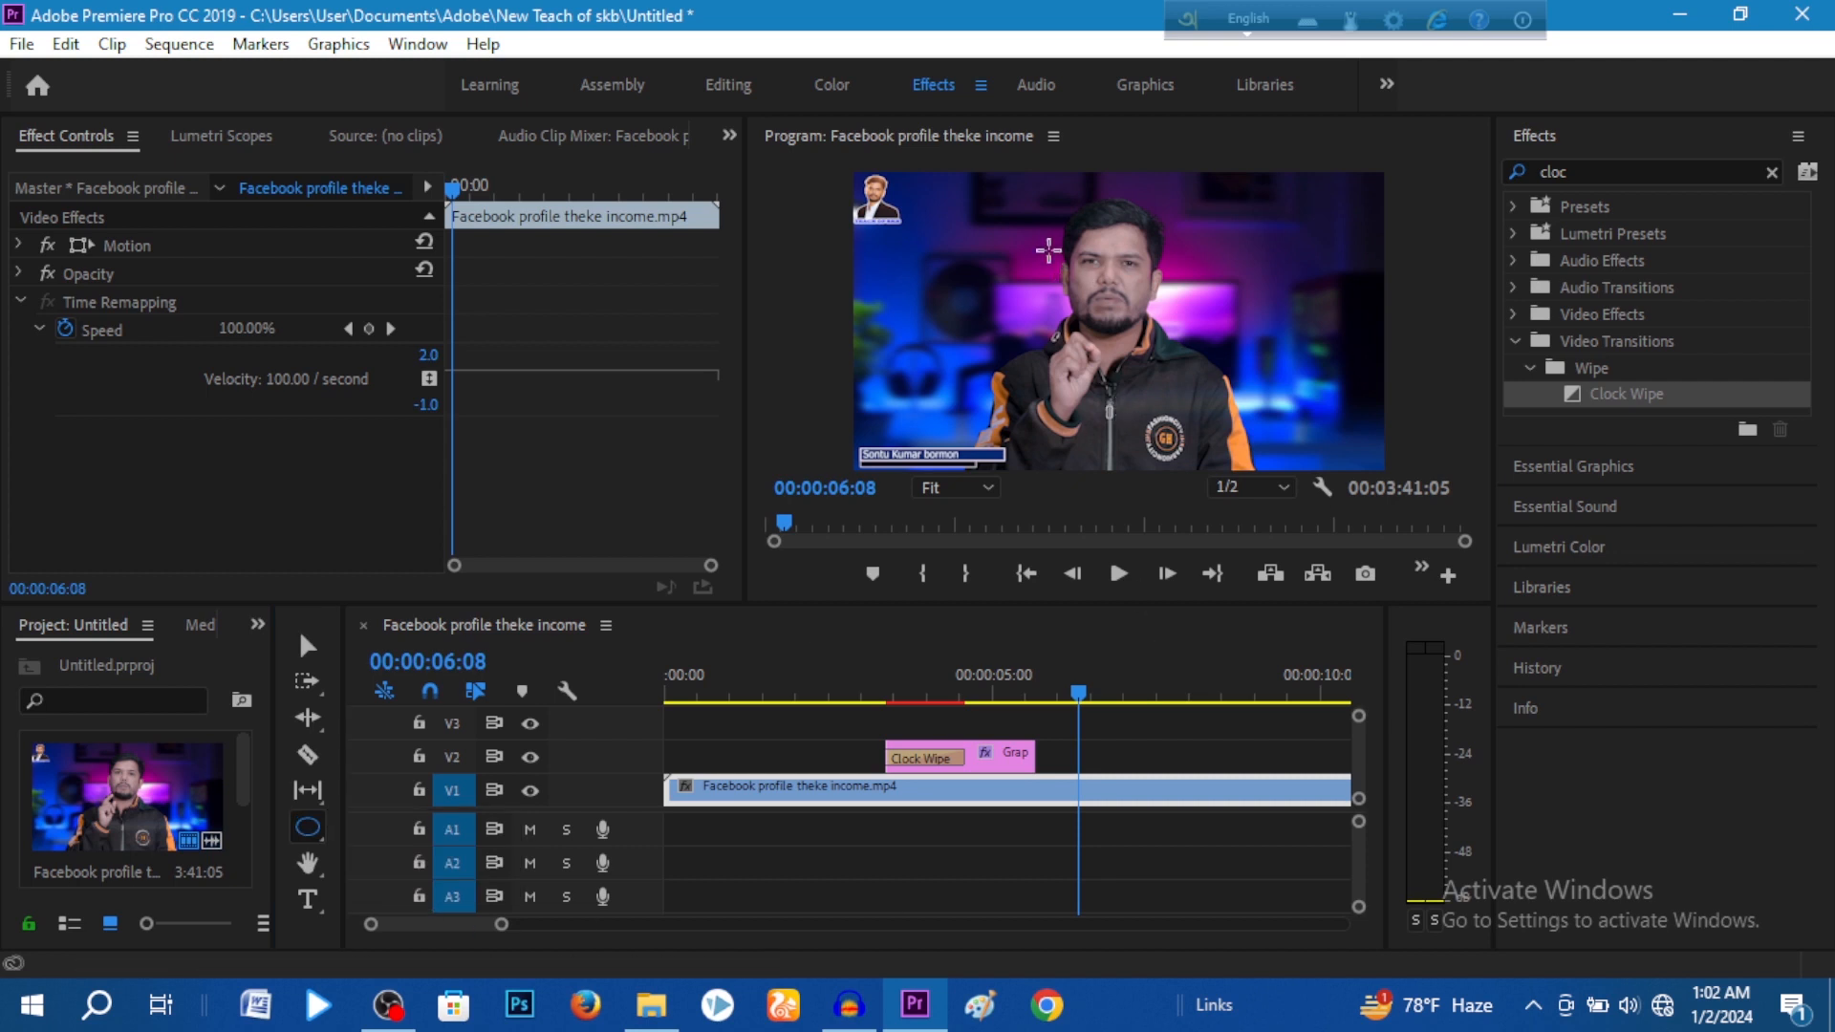
{"action": "left_click", "coordinate": [1036, 246]}
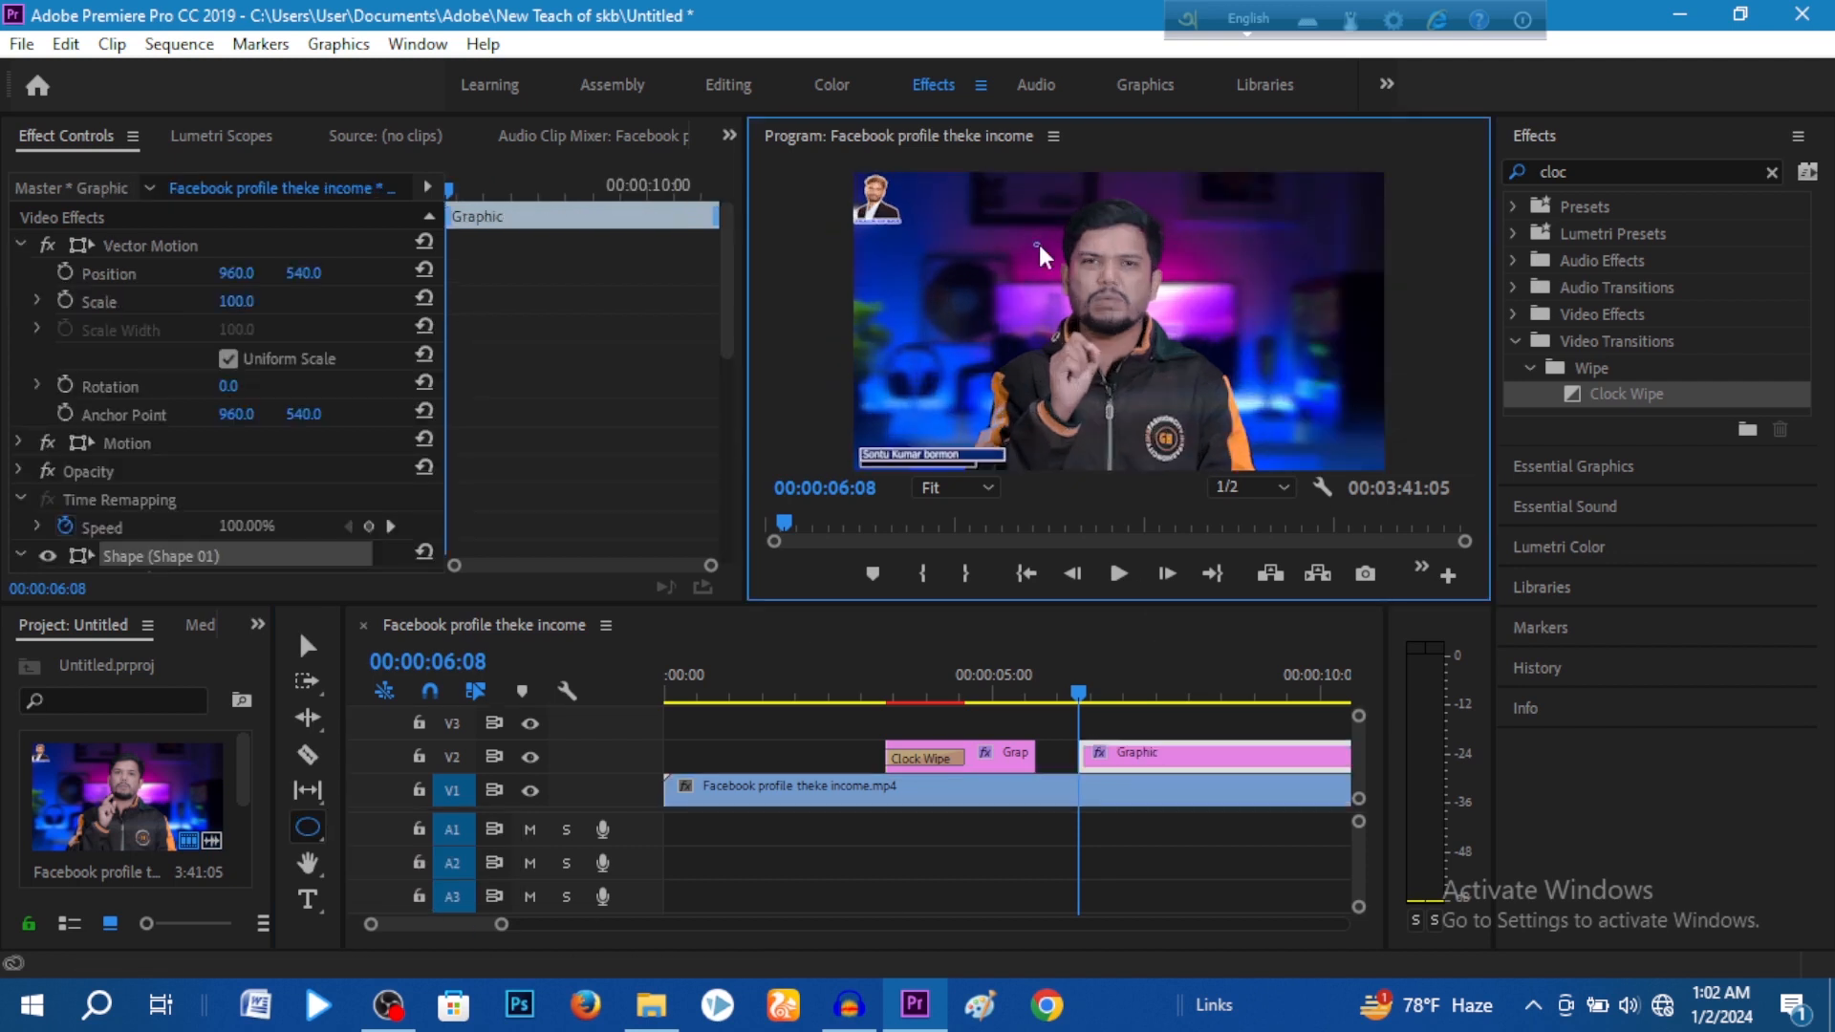
{"action": "mouse_move", "coordinate": [1080, 292]}
{"action": "left_mouse_down"}
{"action": "mouse_move", "coordinate": [1134, 308]}
{"action": "mouse_move", "coordinate": [1175, 368]}
{"action": "left_mouse_up"}
Preview the ellipse graphic by playing from 00:00:05:22 to 00:00:07:05.
{"action": "left_click_drag", "start_coordinate": [1081, 692], "coordinate": [1050, 721]}
{"action": "left_click", "coordinate": [1118, 572]}
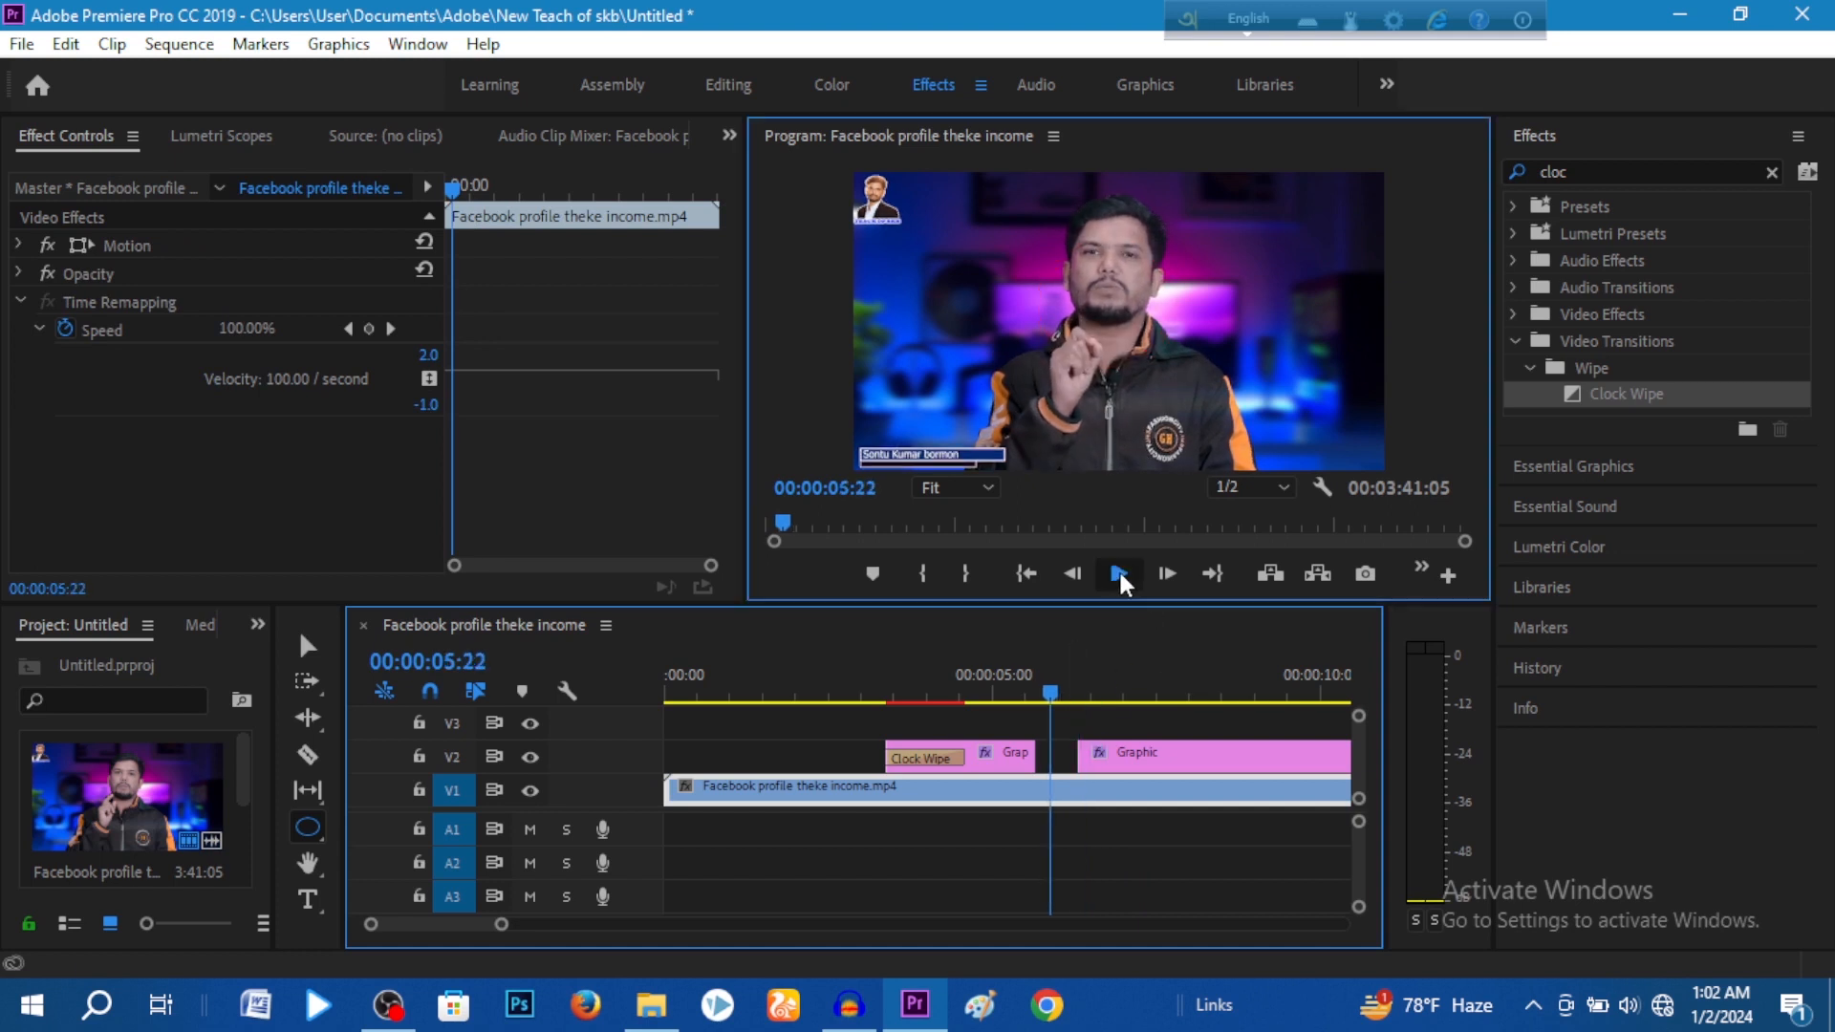
{"action": "left_click", "coordinate": [1118, 572]}
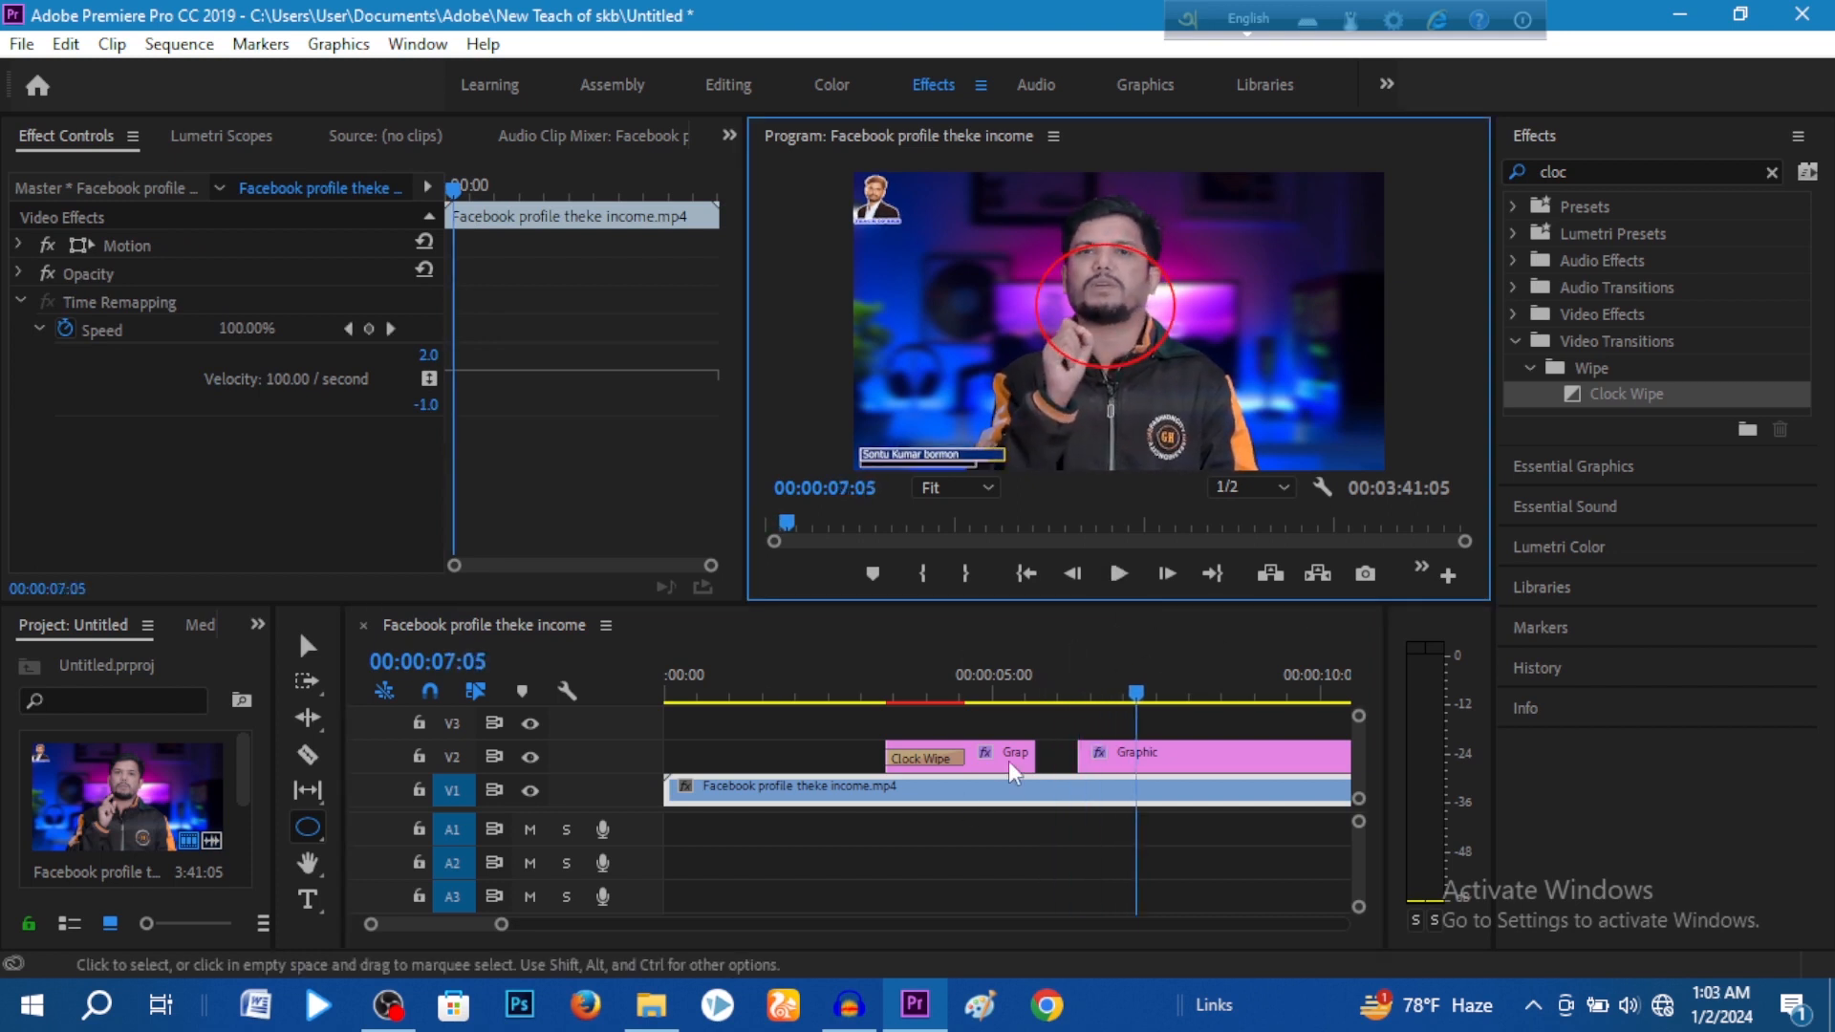
Turn off the stroke of the ellipse graphic and enable its fill.
{"action": "left_click", "coordinate": [1167, 759]}
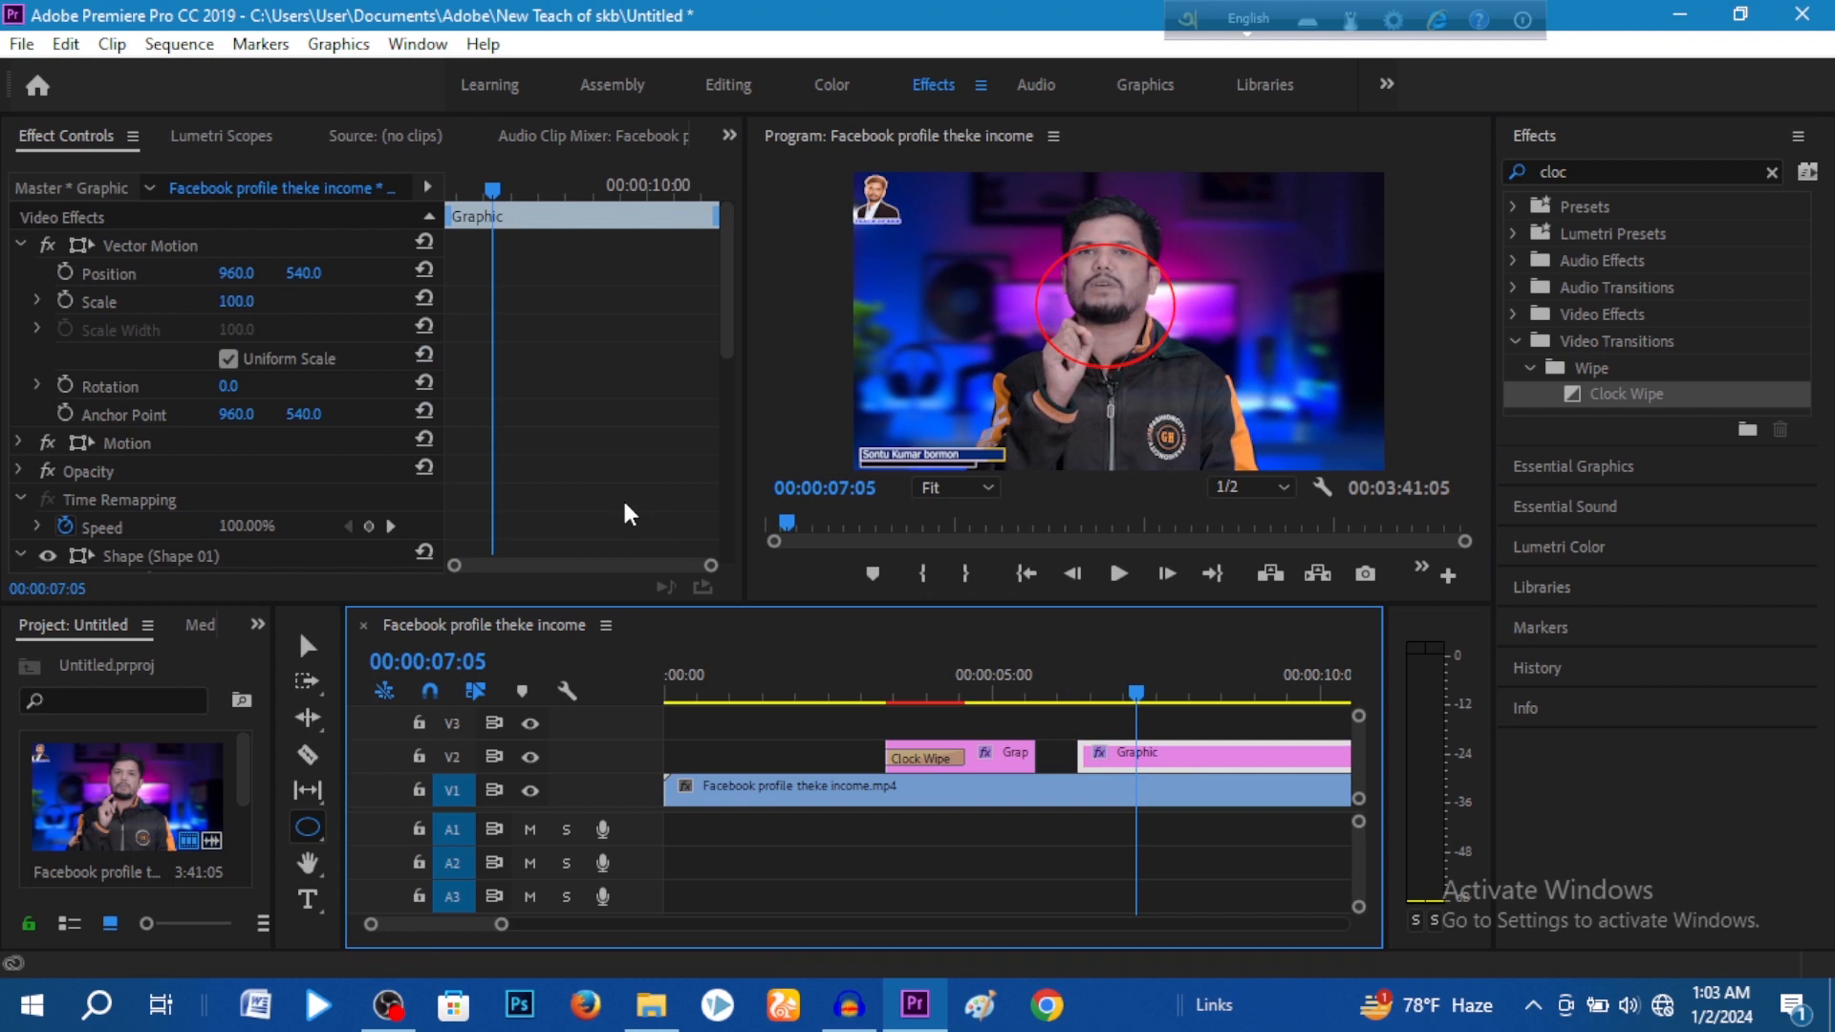
{"action": "scroll", "coordinate": [659, 353], "scroll_direction": "down", "scroll_amount": 6}
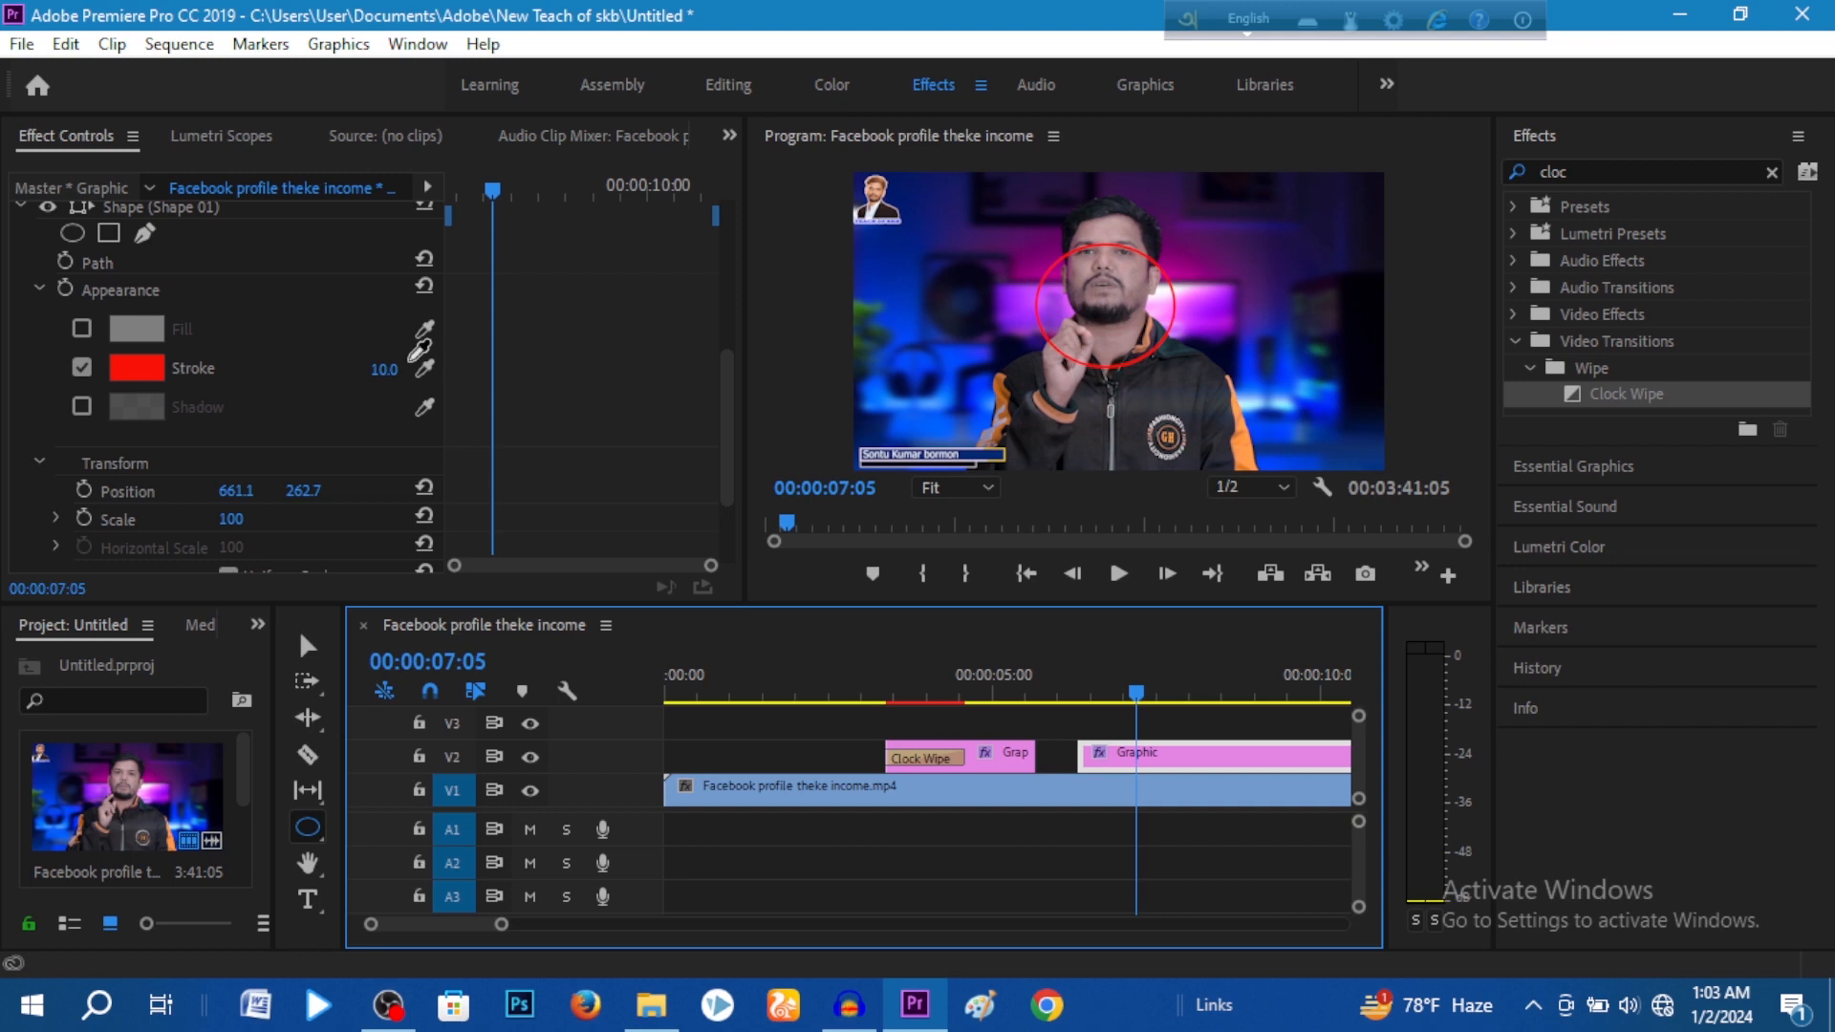
{"action": "left_click", "coordinate": [82, 367]}
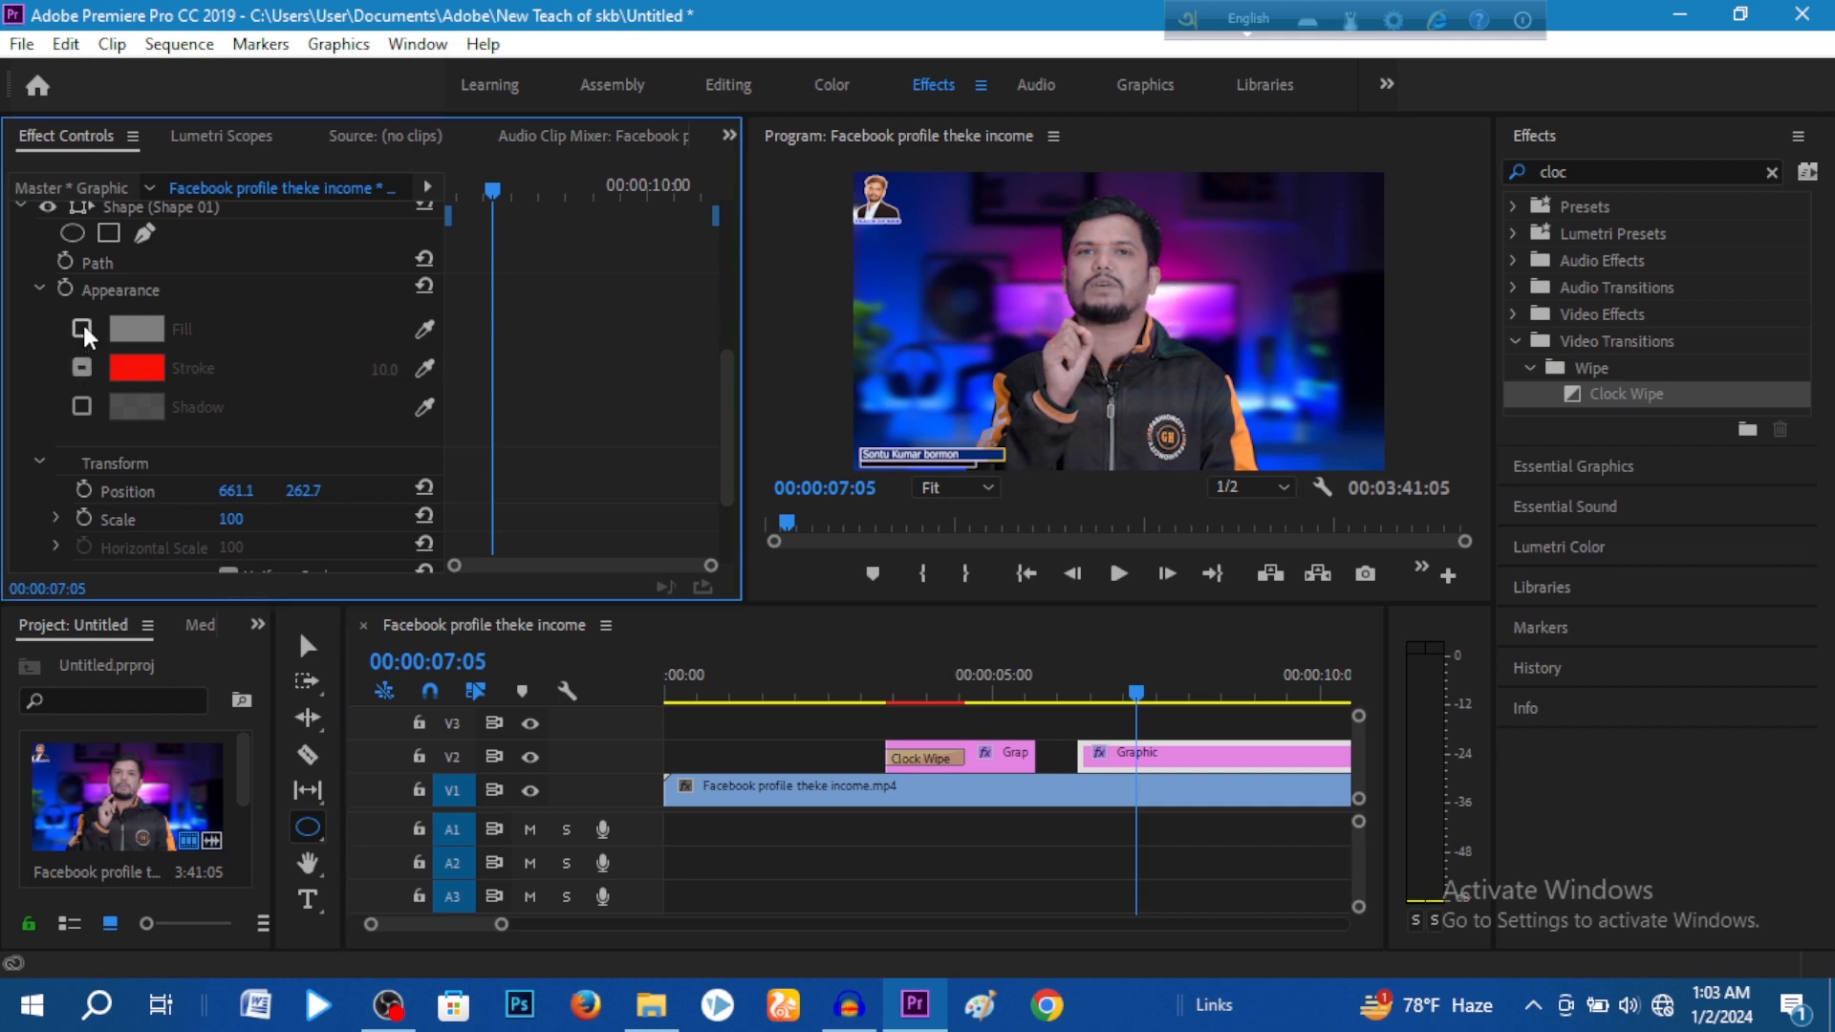
{"action": "left_click", "coordinate": [82, 325]}
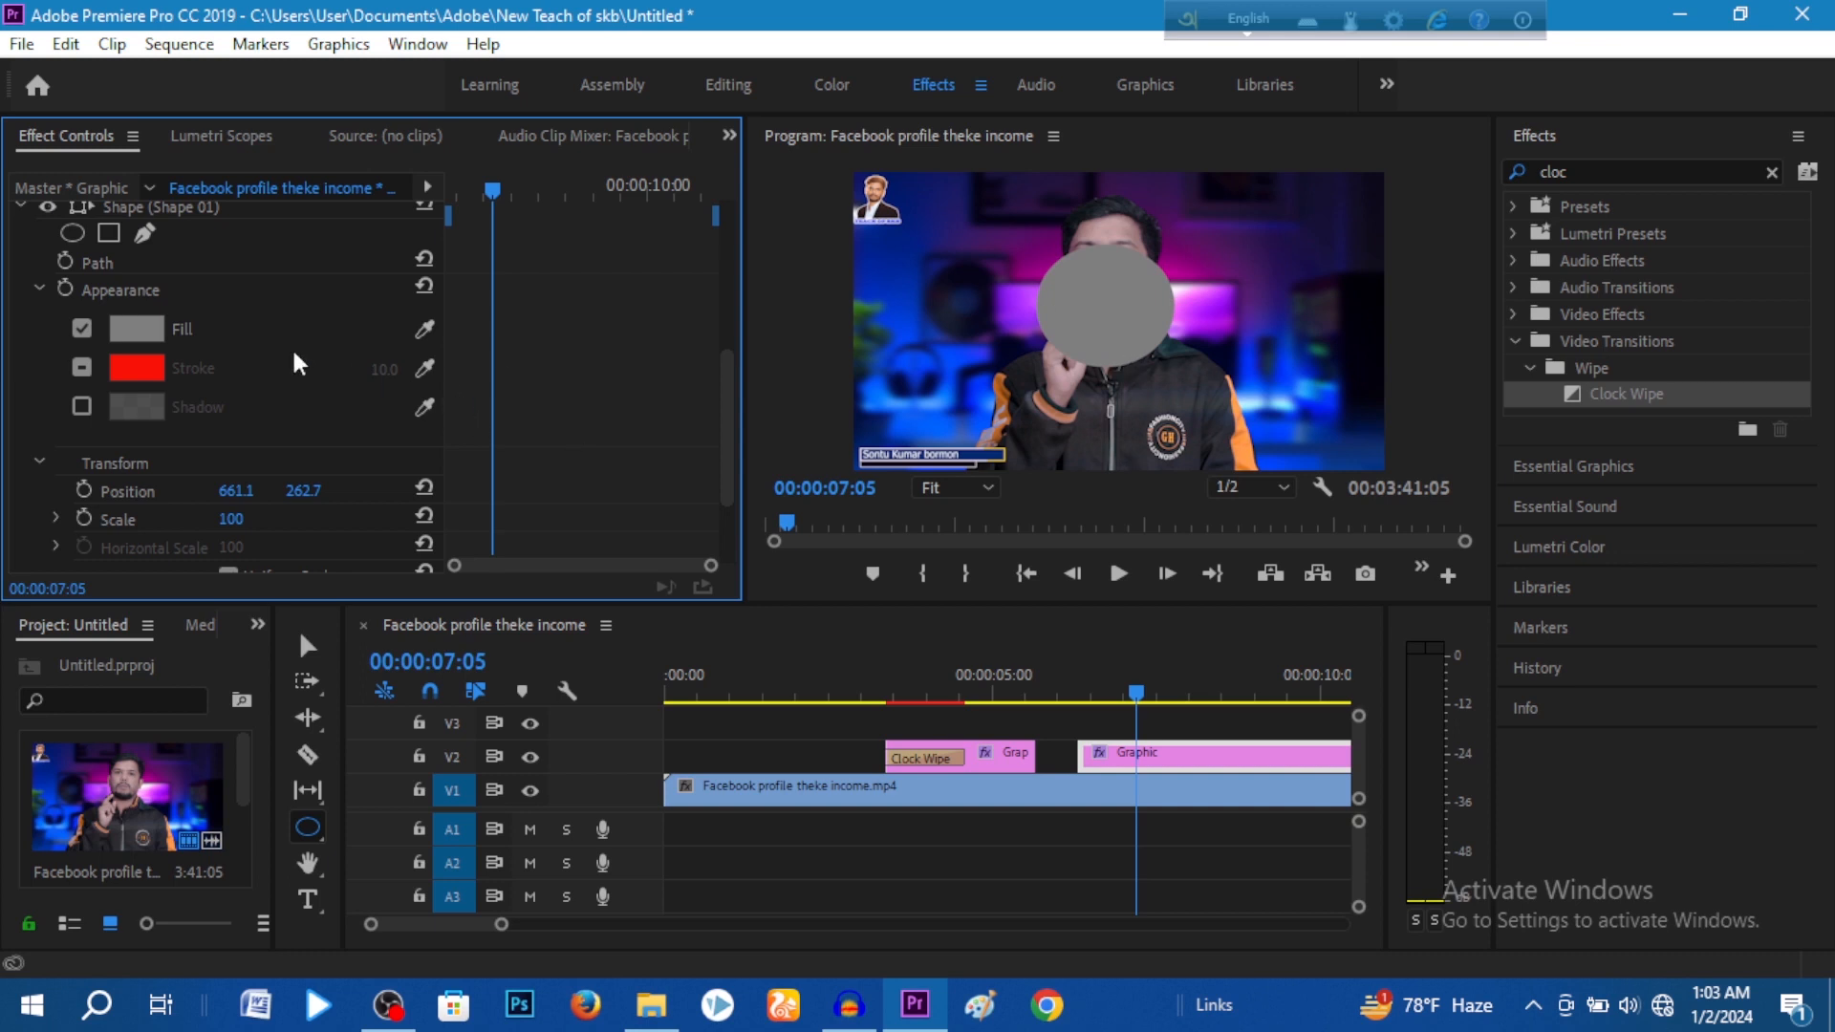
Set the ellipse's fill colour to bright green, 20EE1B.
{"action": "left_click", "coordinate": [139, 328]}
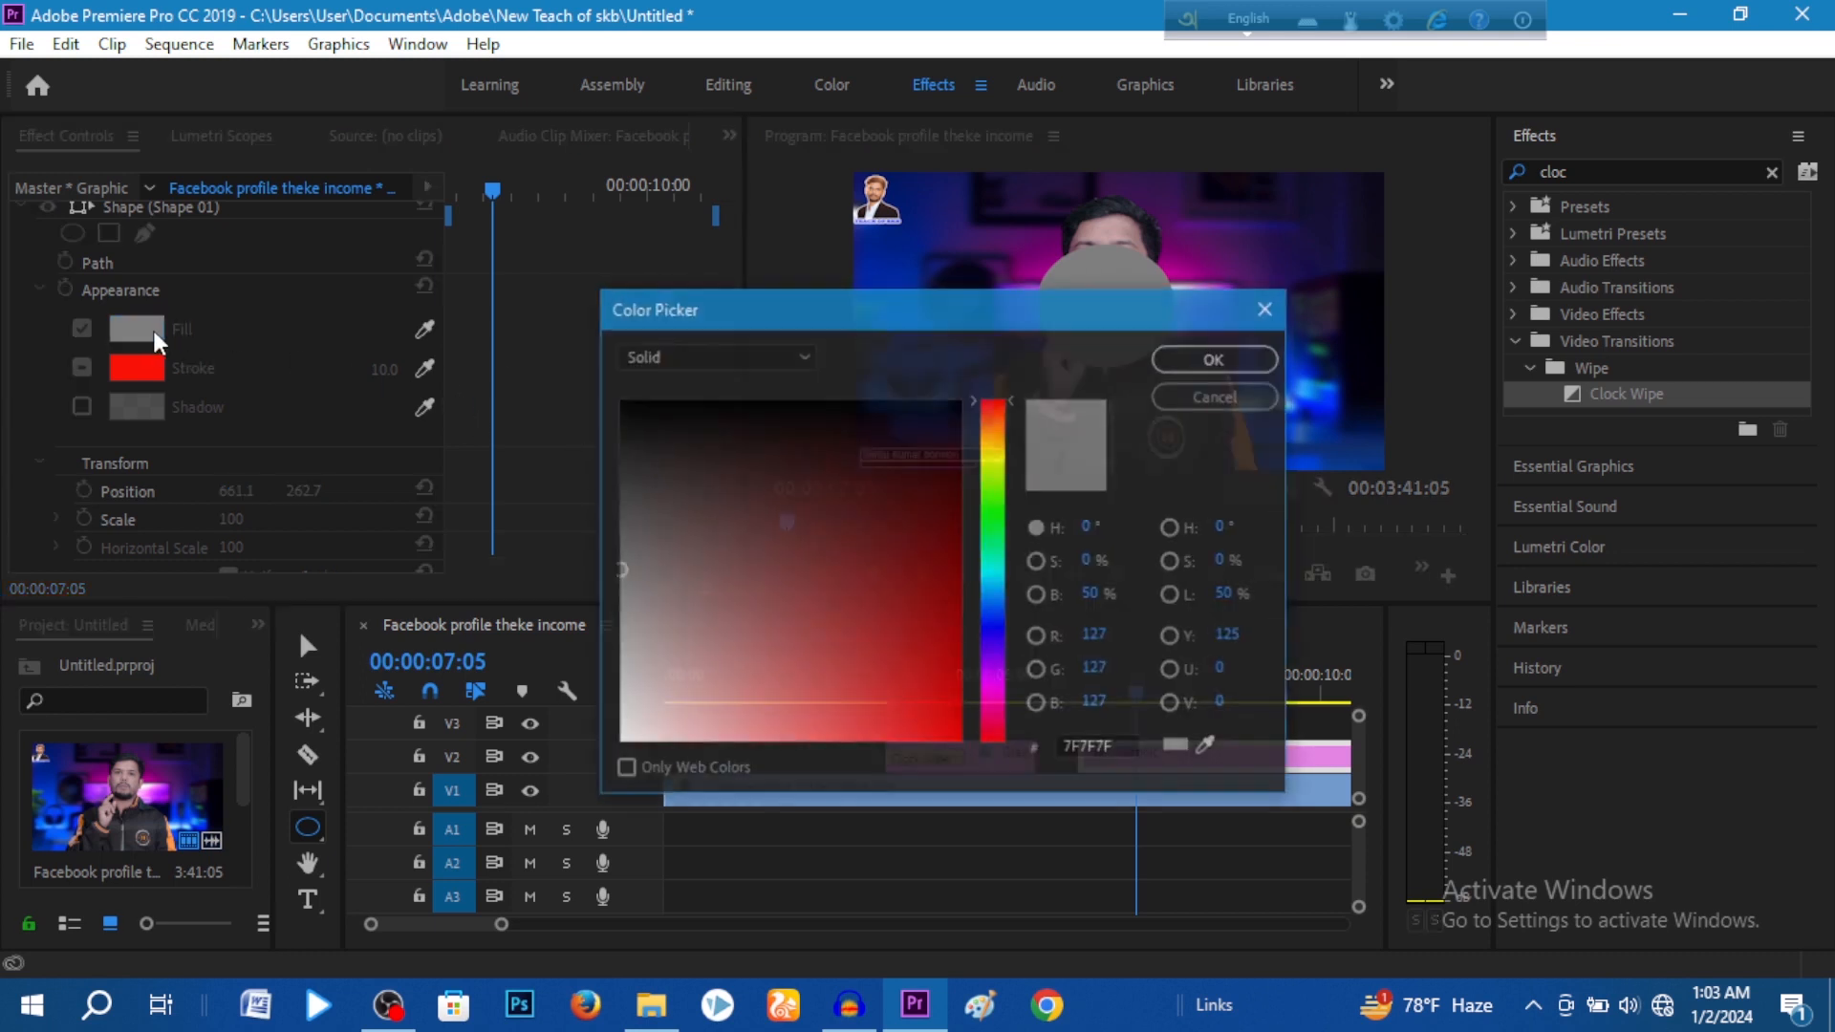
{"action": "left_click", "coordinate": [999, 513]}
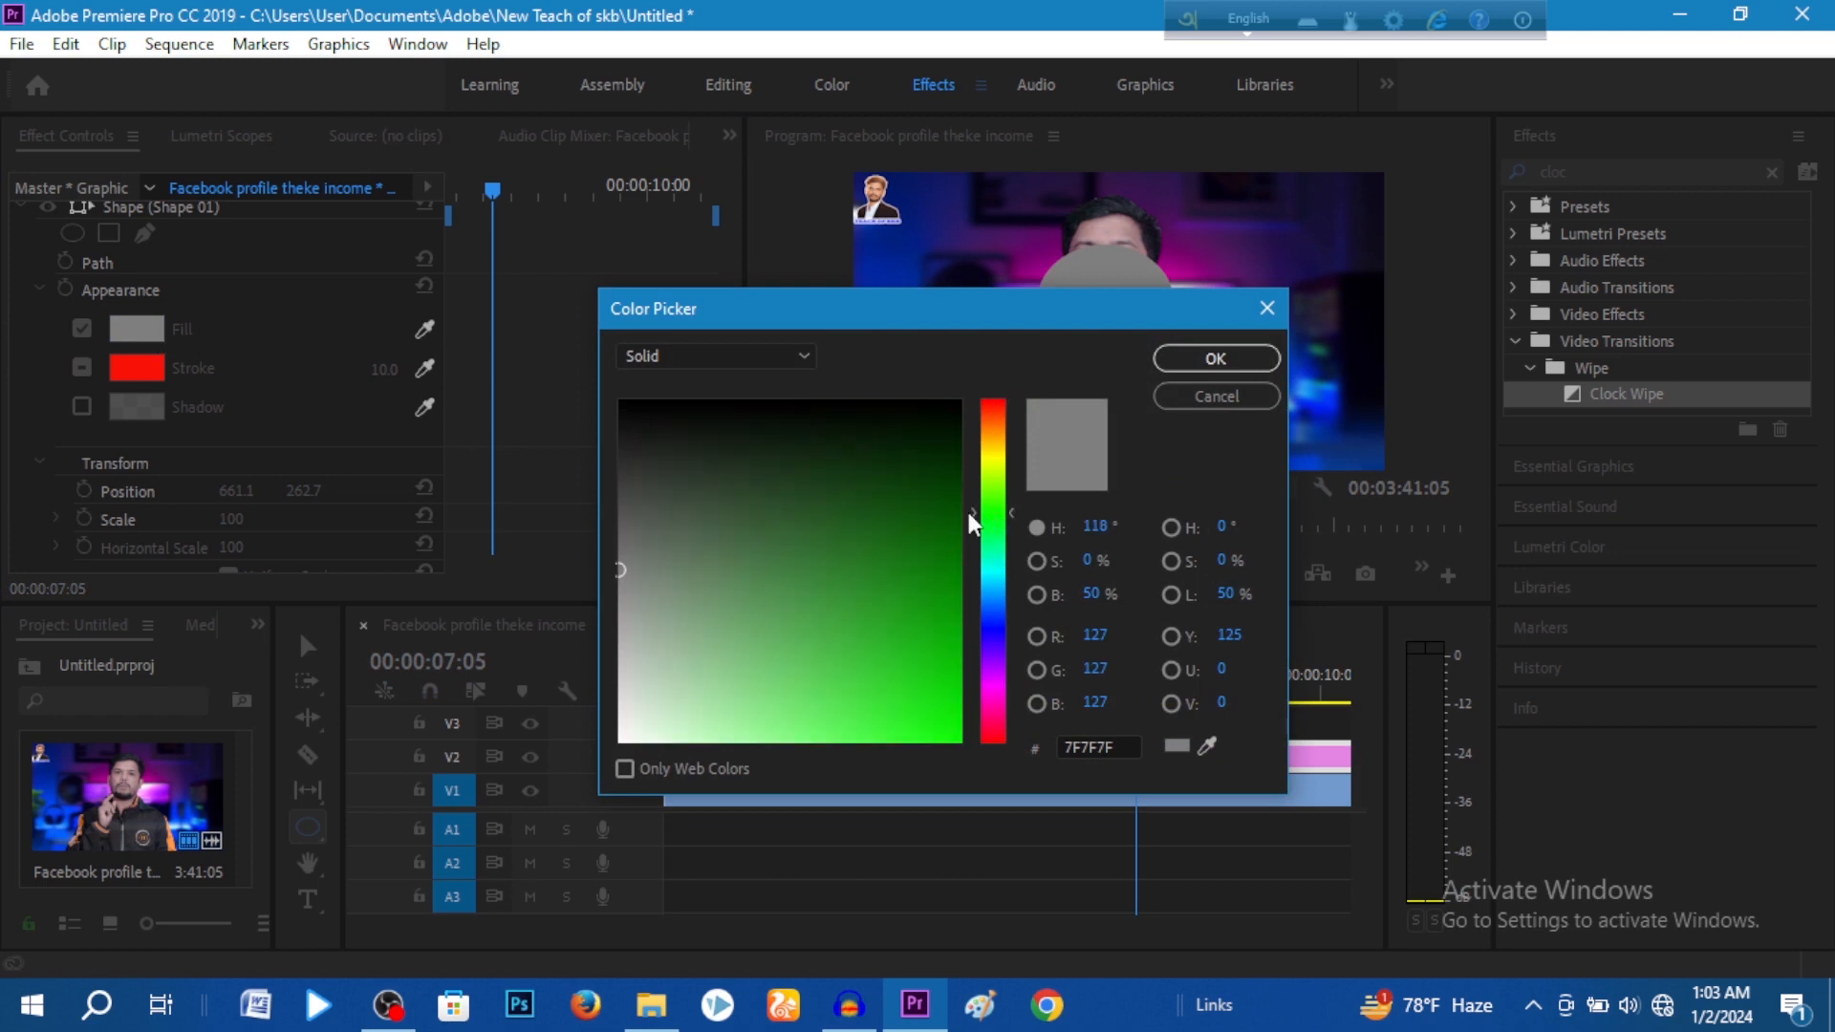
{"action": "left_click", "coordinate": [953, 726]}
{"action": "left_click", "coordinate": [930, 617]}
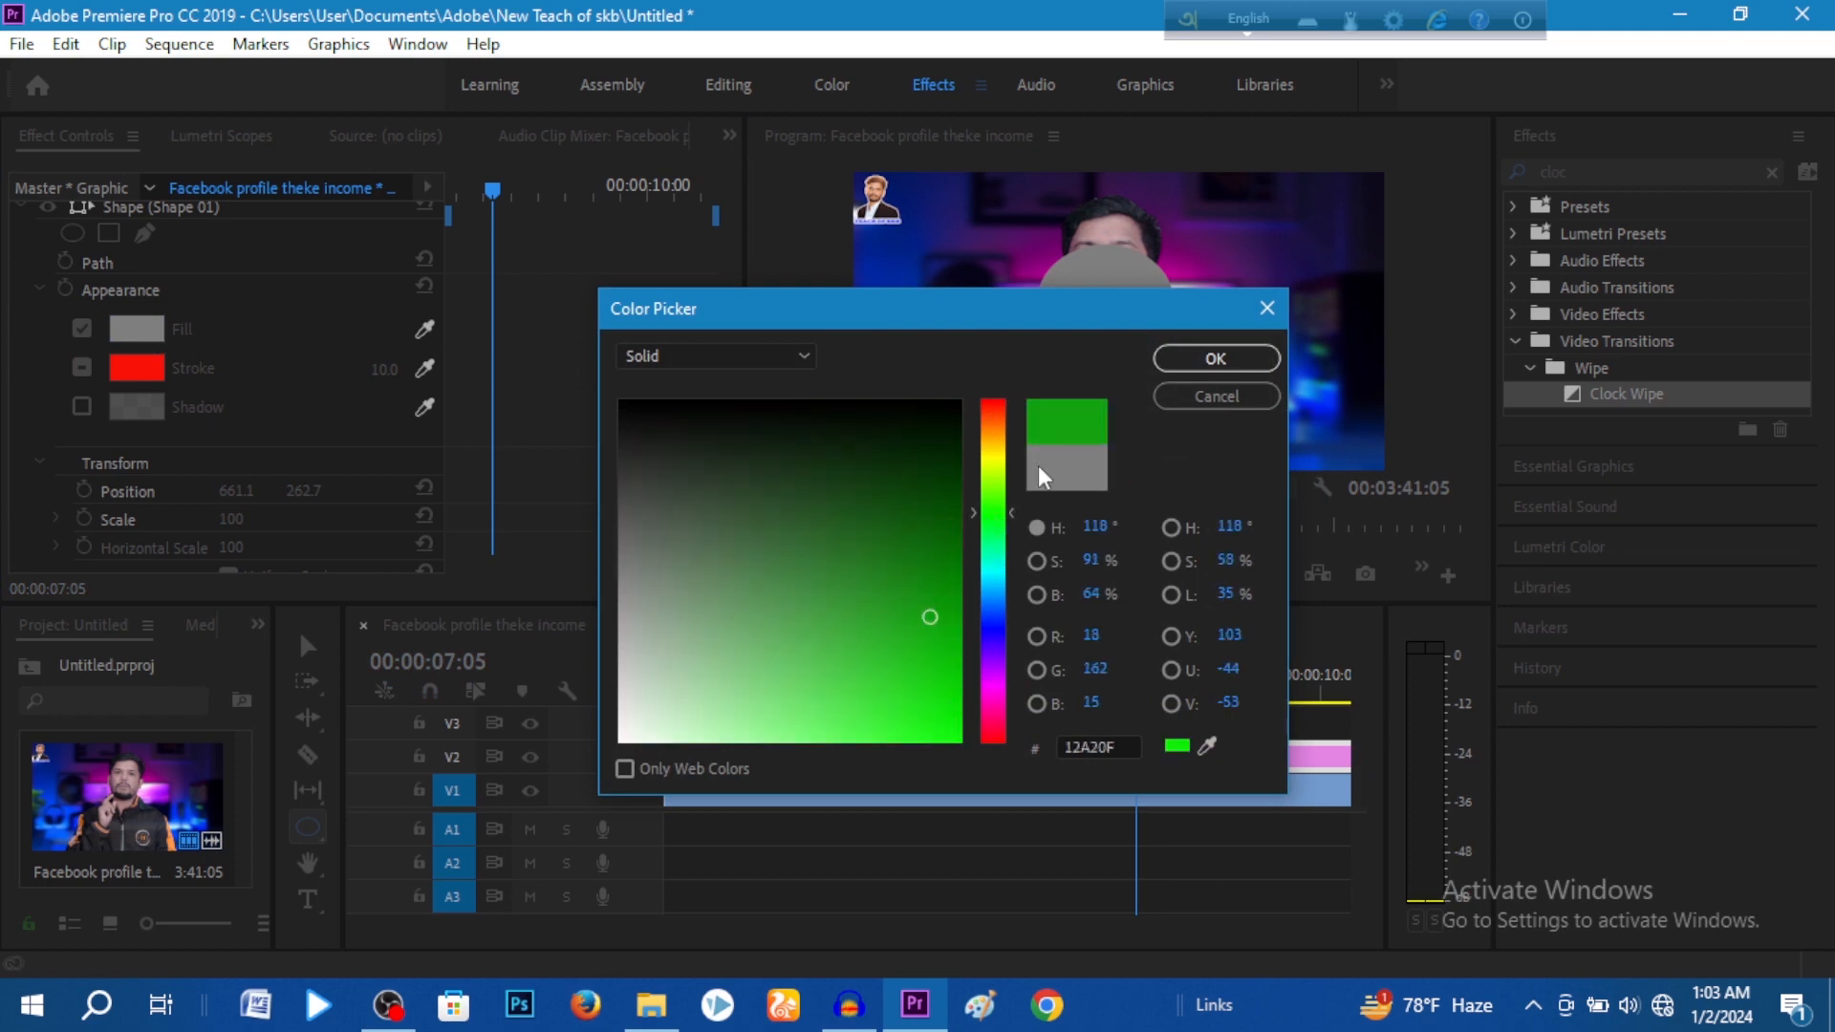
{"action": "left_click", "coordinate": [922, 719]}
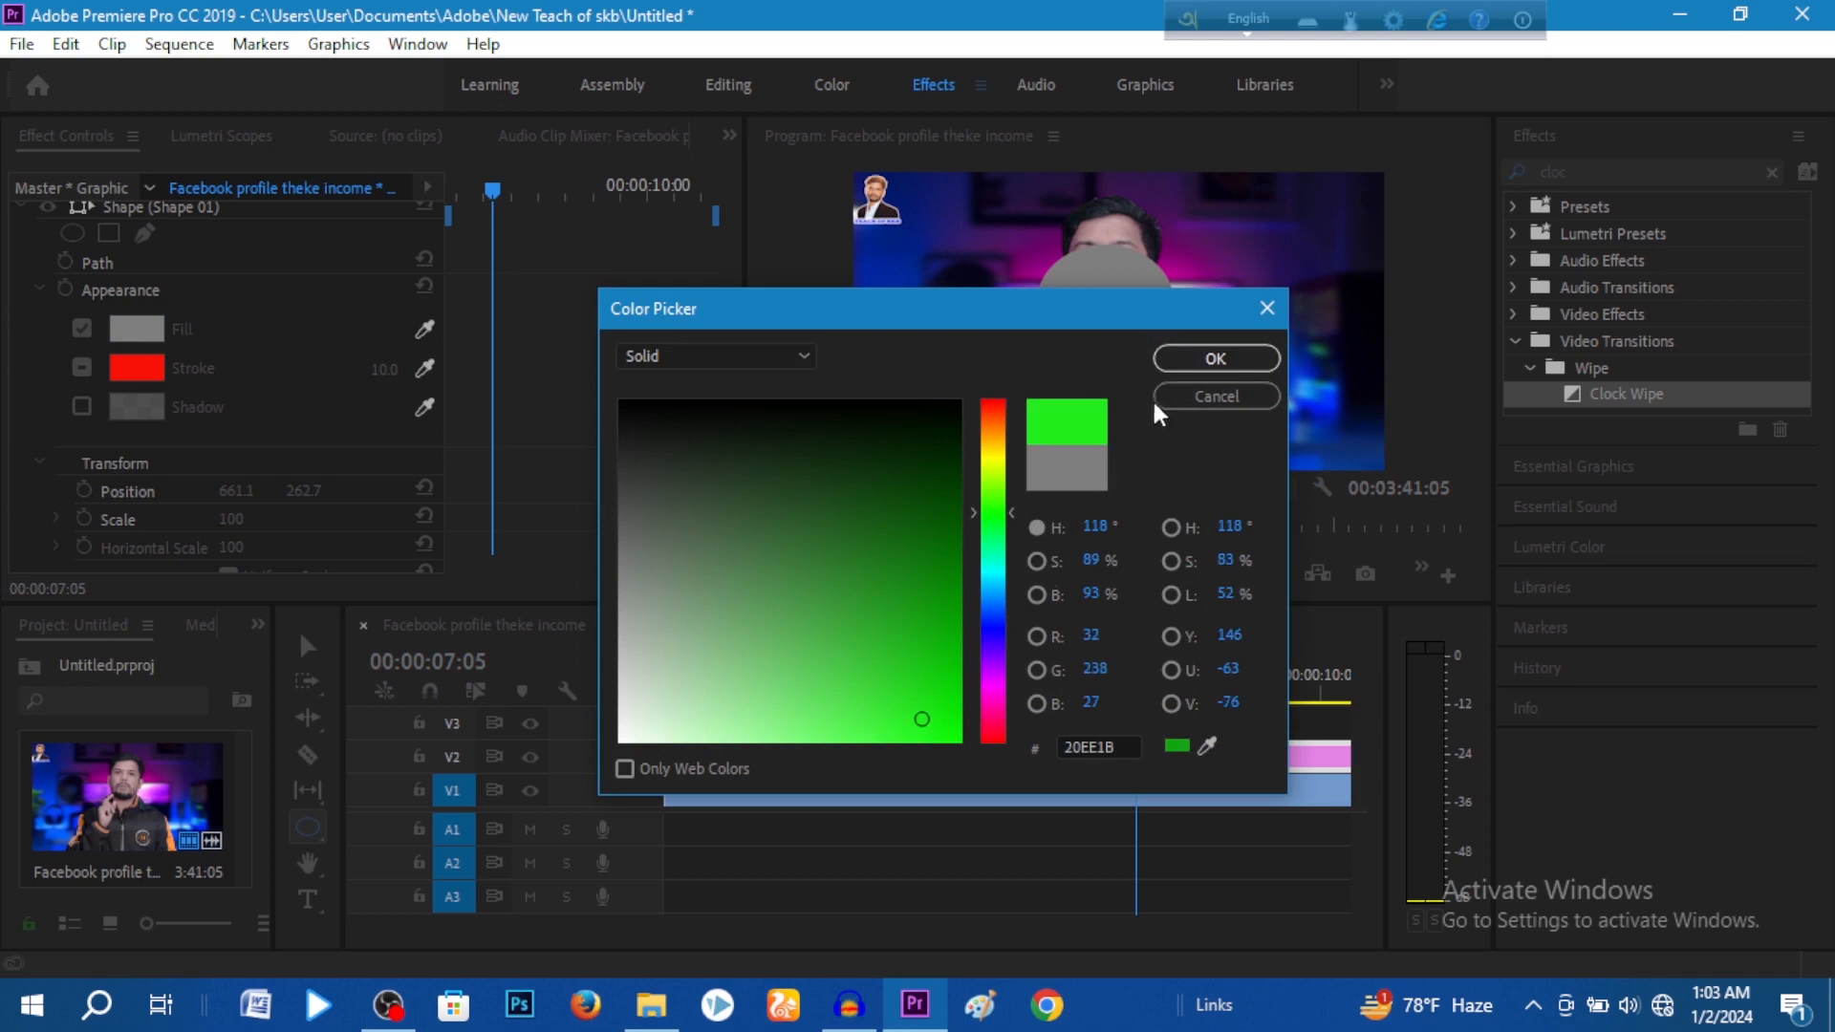
{"action": "left_click", "coordinate": [1184, 363]}
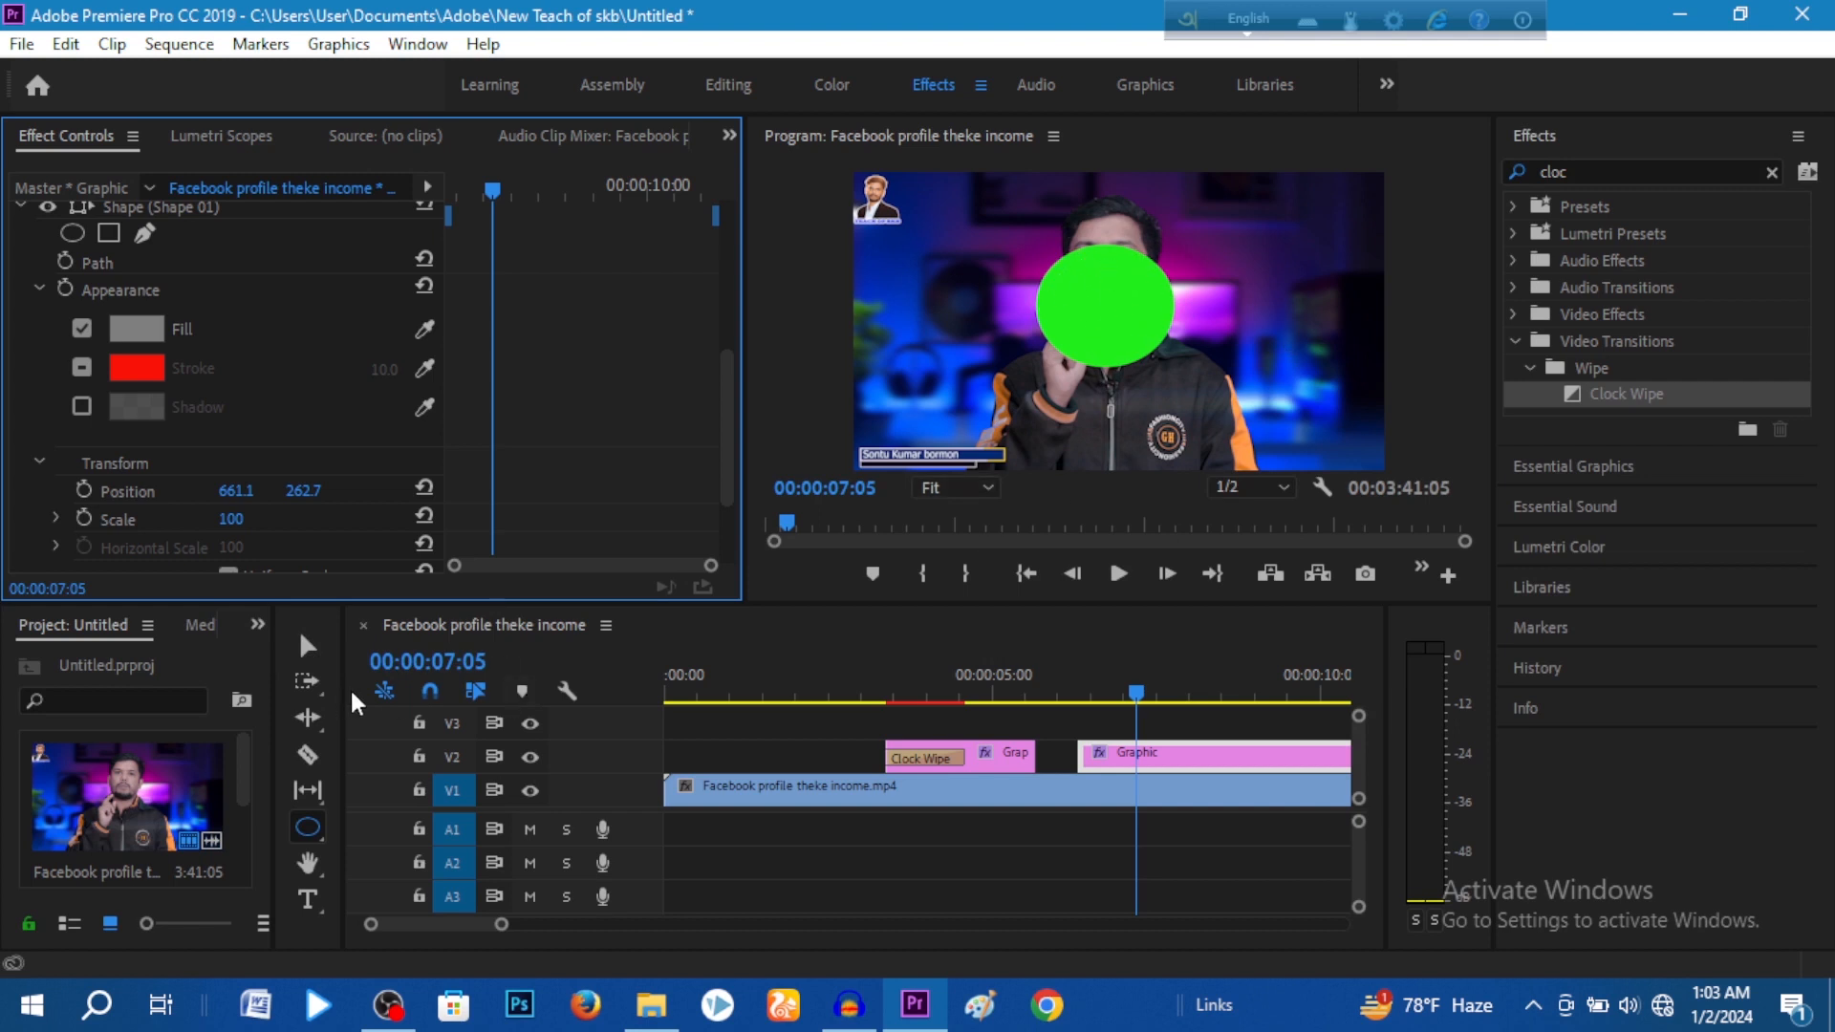
Move the ellipse off the face to the jacket shoulder beside it, at position 1118.3, 456.8.
{"action": "left_click", "coordinate": [309, 659]}
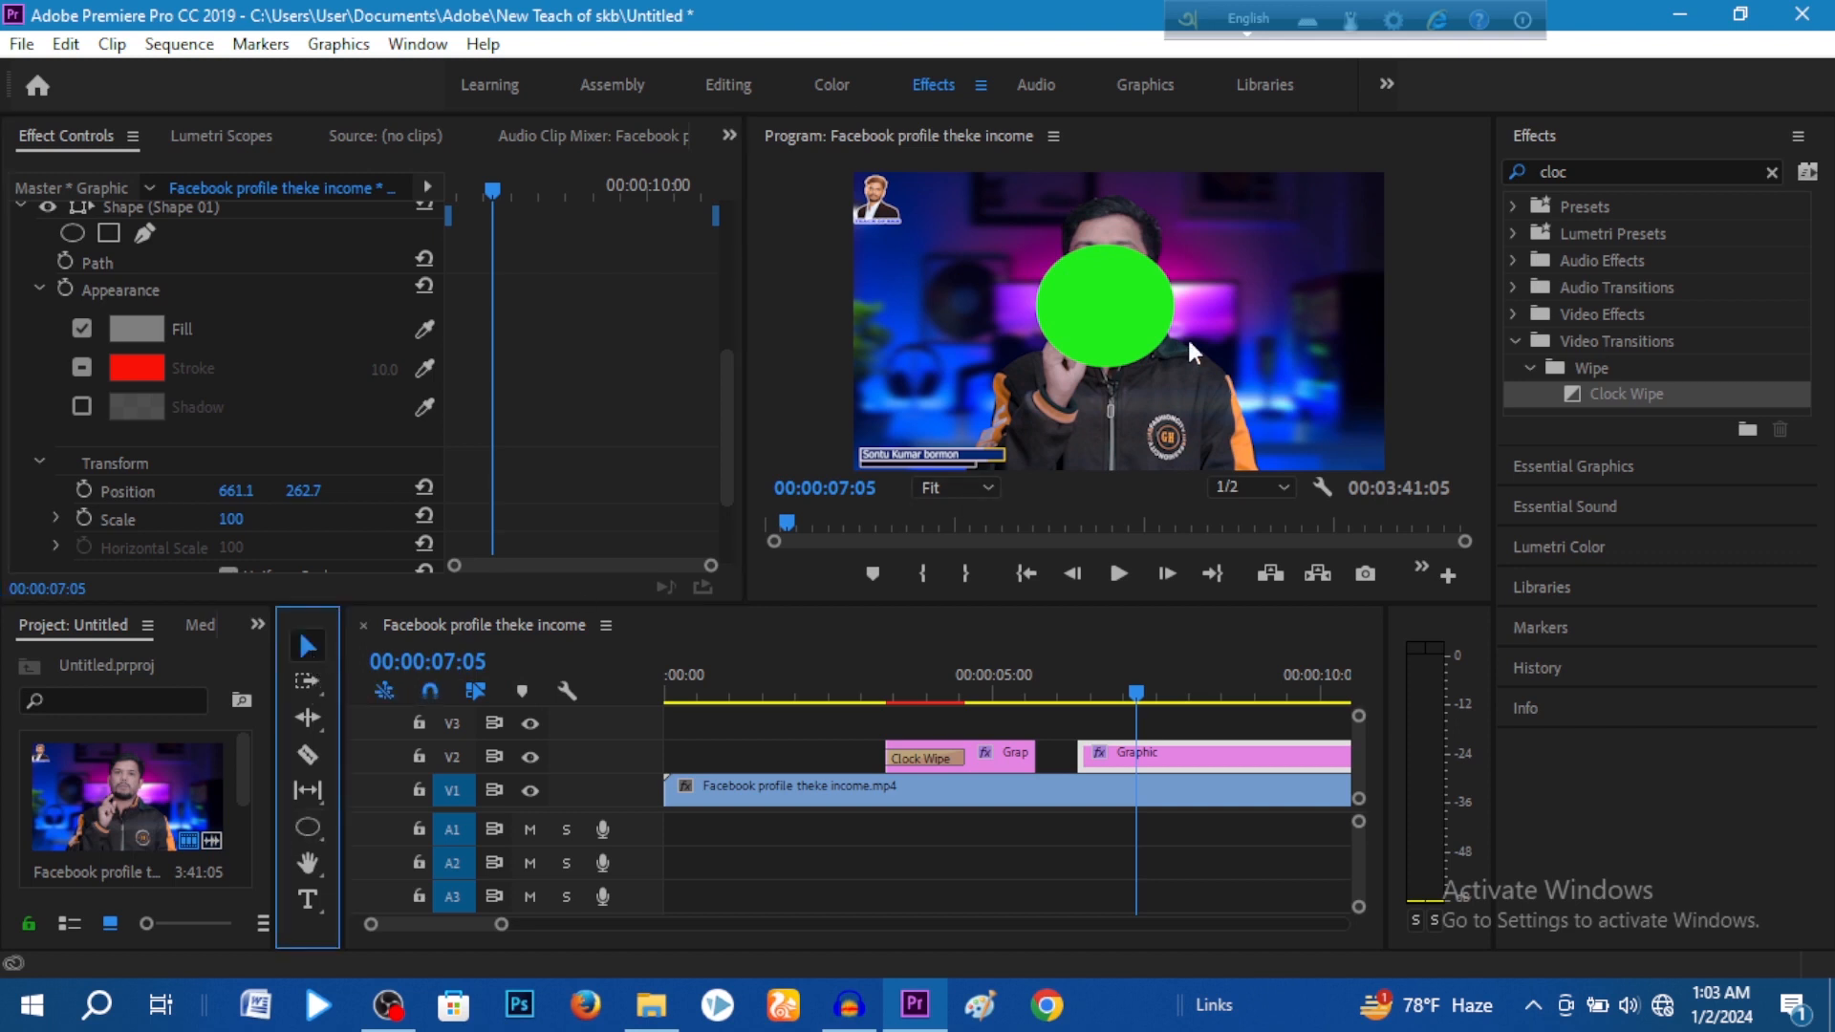
{"action": "left_click", "coordinate": [1124, 313]}
{"action": "left_click_drag", "start_coordinate": [1143, 325], "coordinate": [1256, 291]}
{"action": "left_click_drag", "start_coordinate": [1106, 276], "coordinate": [1230, 370]}
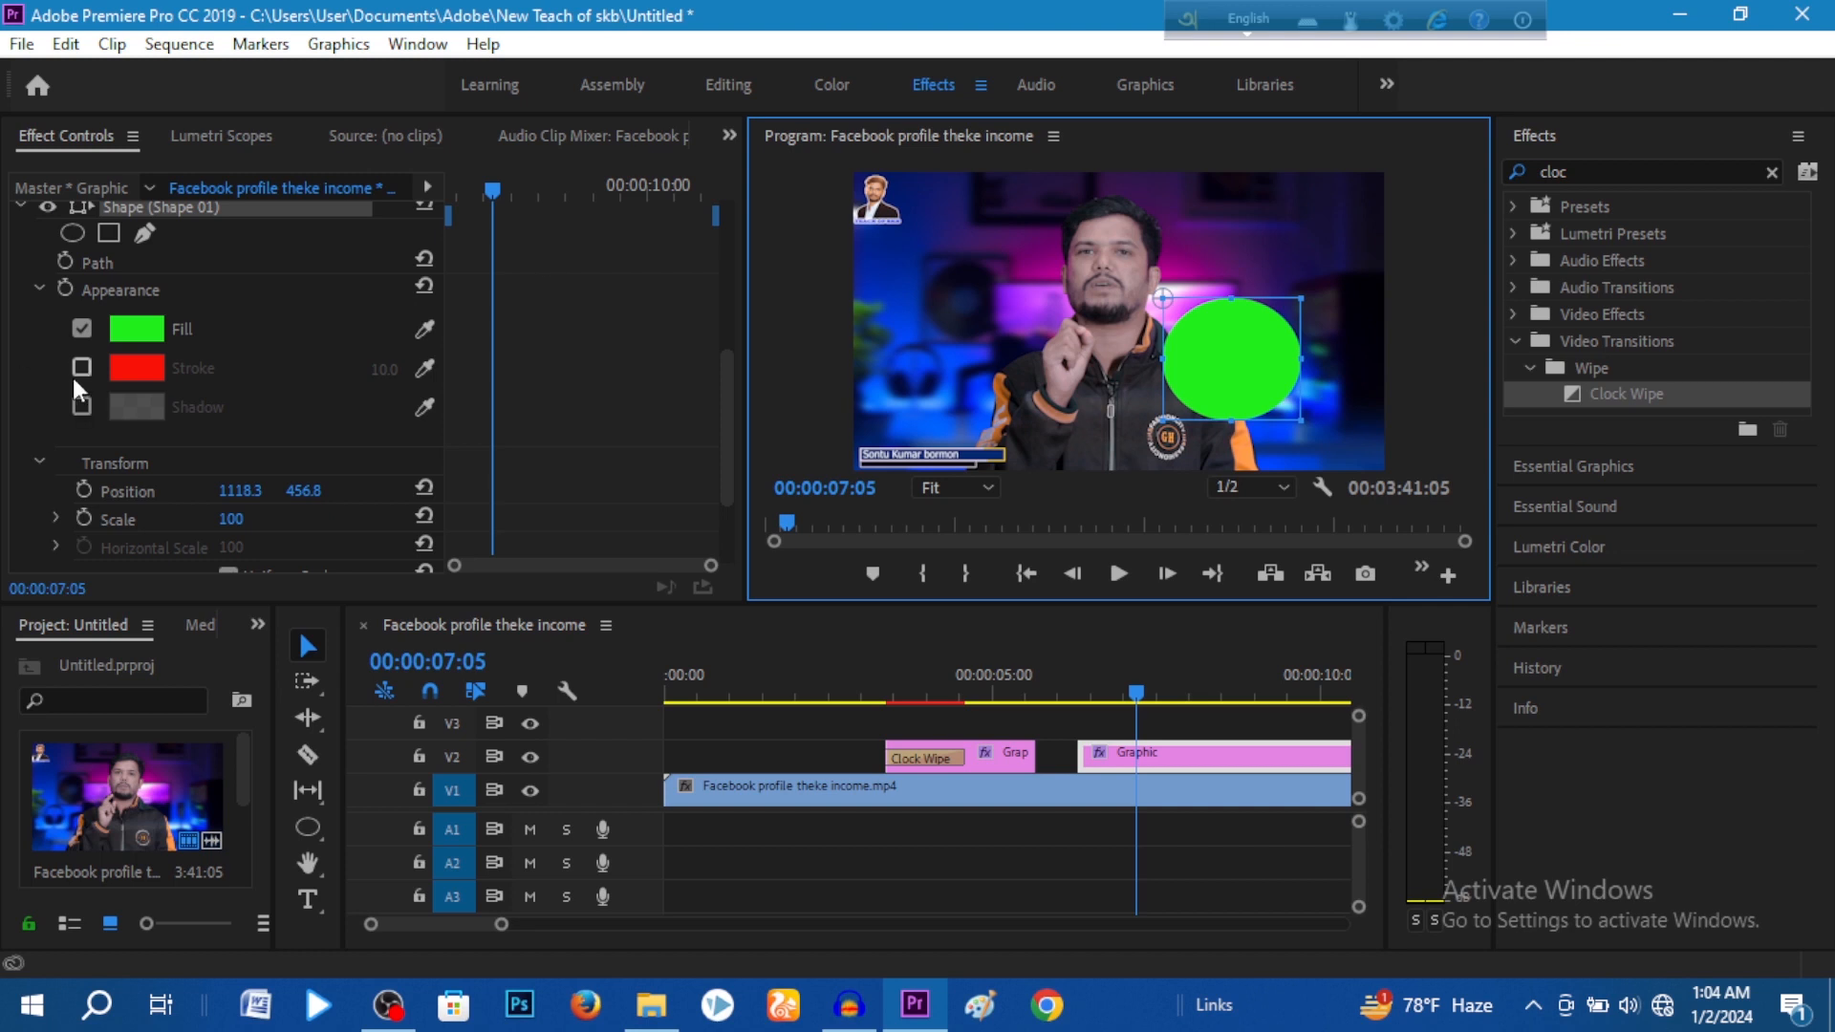
Turn off the ellipse's fill, enable its stroke and set the stroke colour to red, F90707.
{"action": "left_click", "coordinate": [82, 330]}
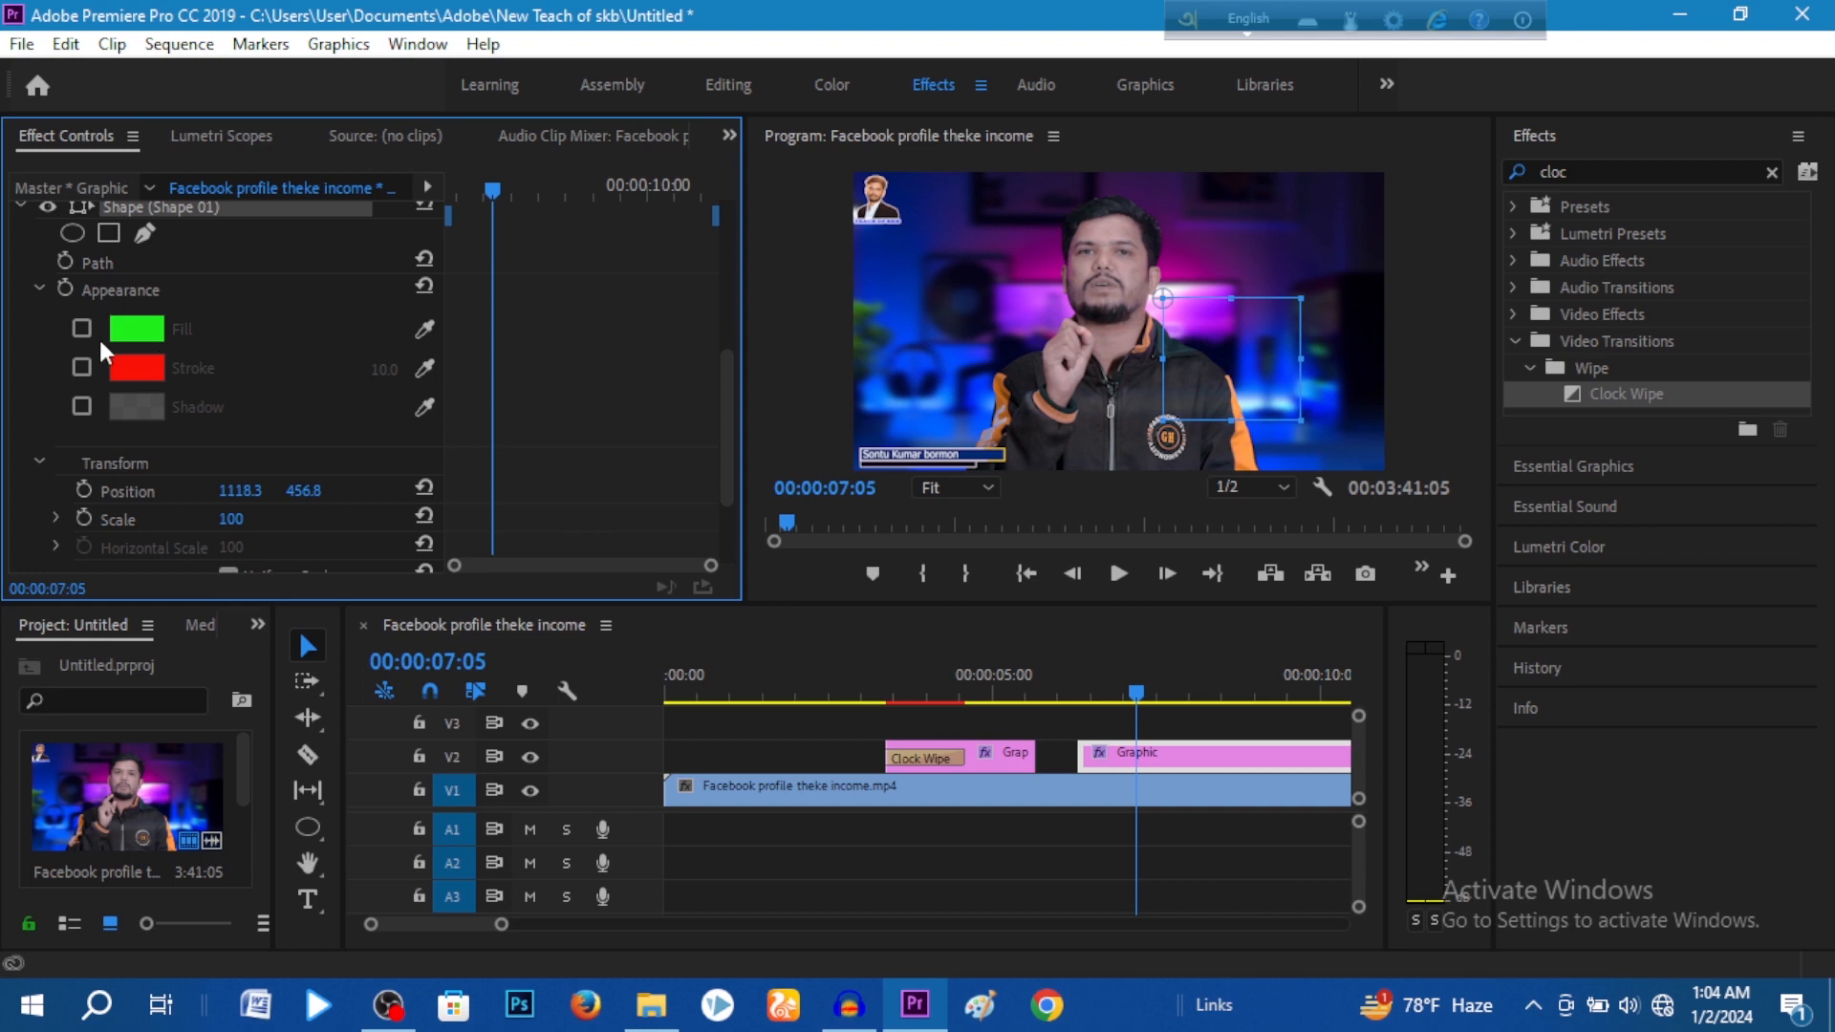
{"action": "left_click", "coordinate": [83, 368]}
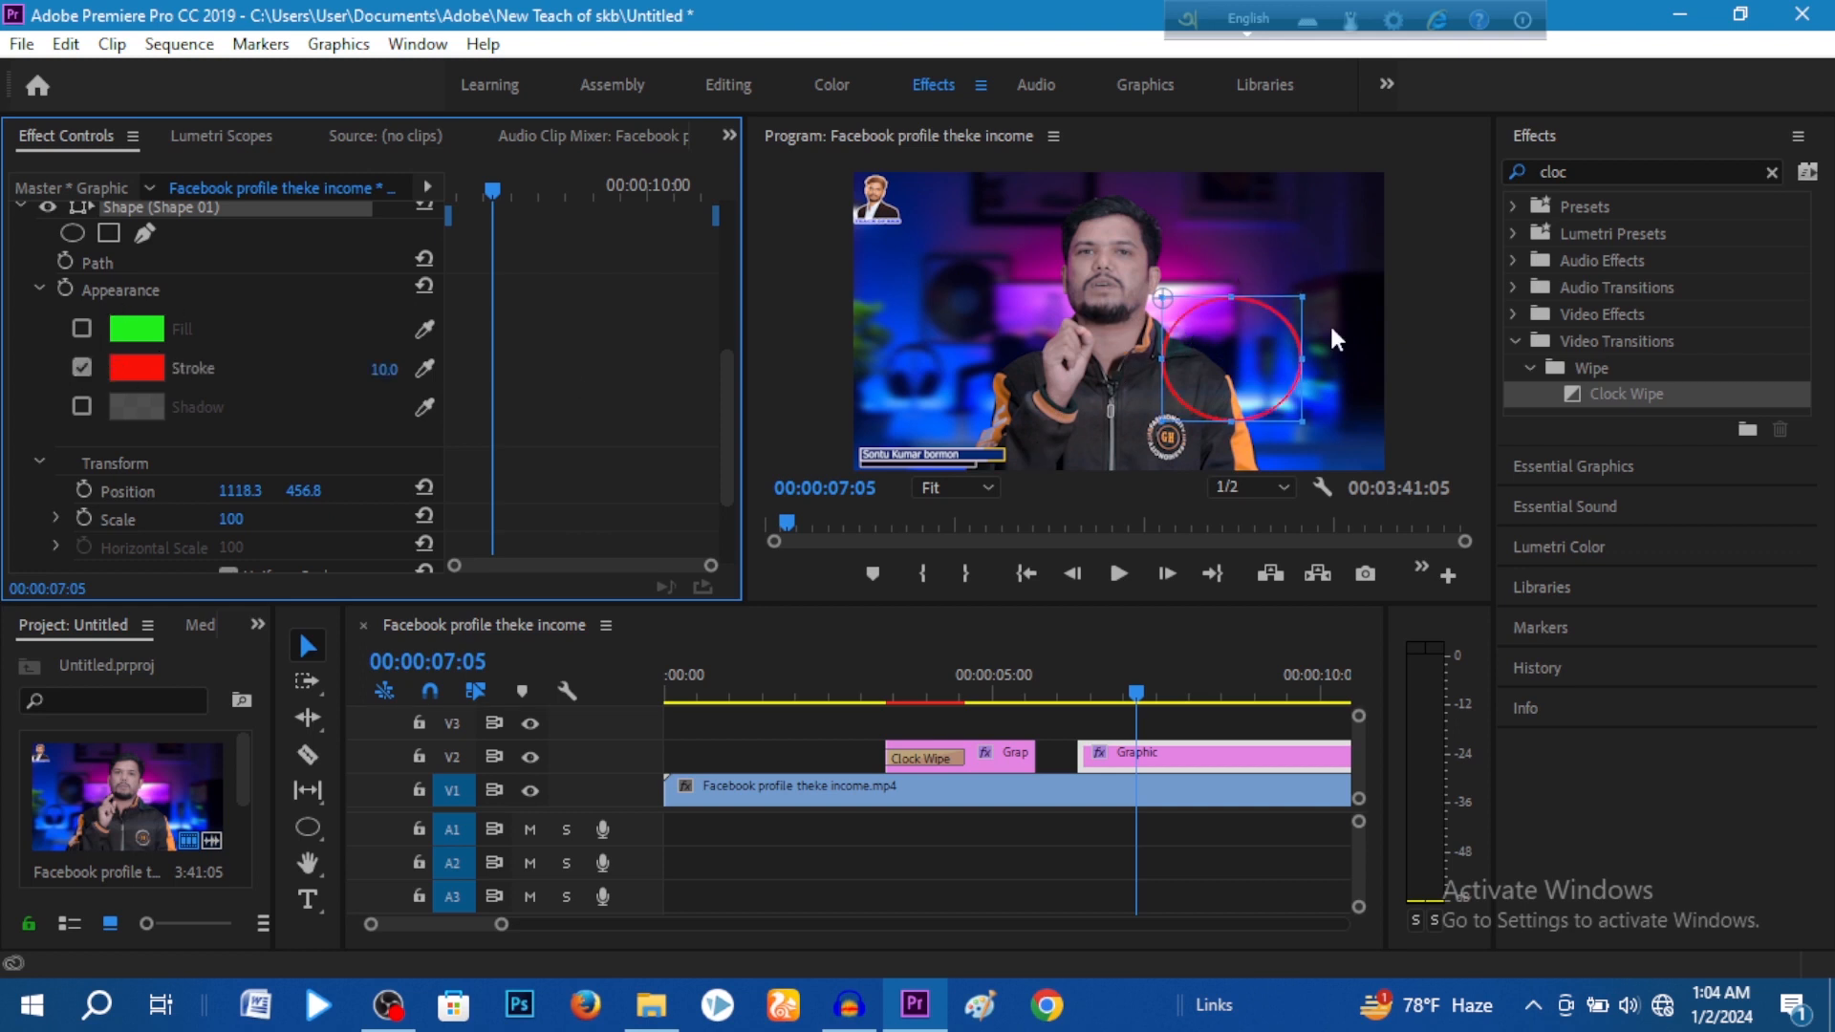
{"action": "left_click", "coordinate": [140, 367]}
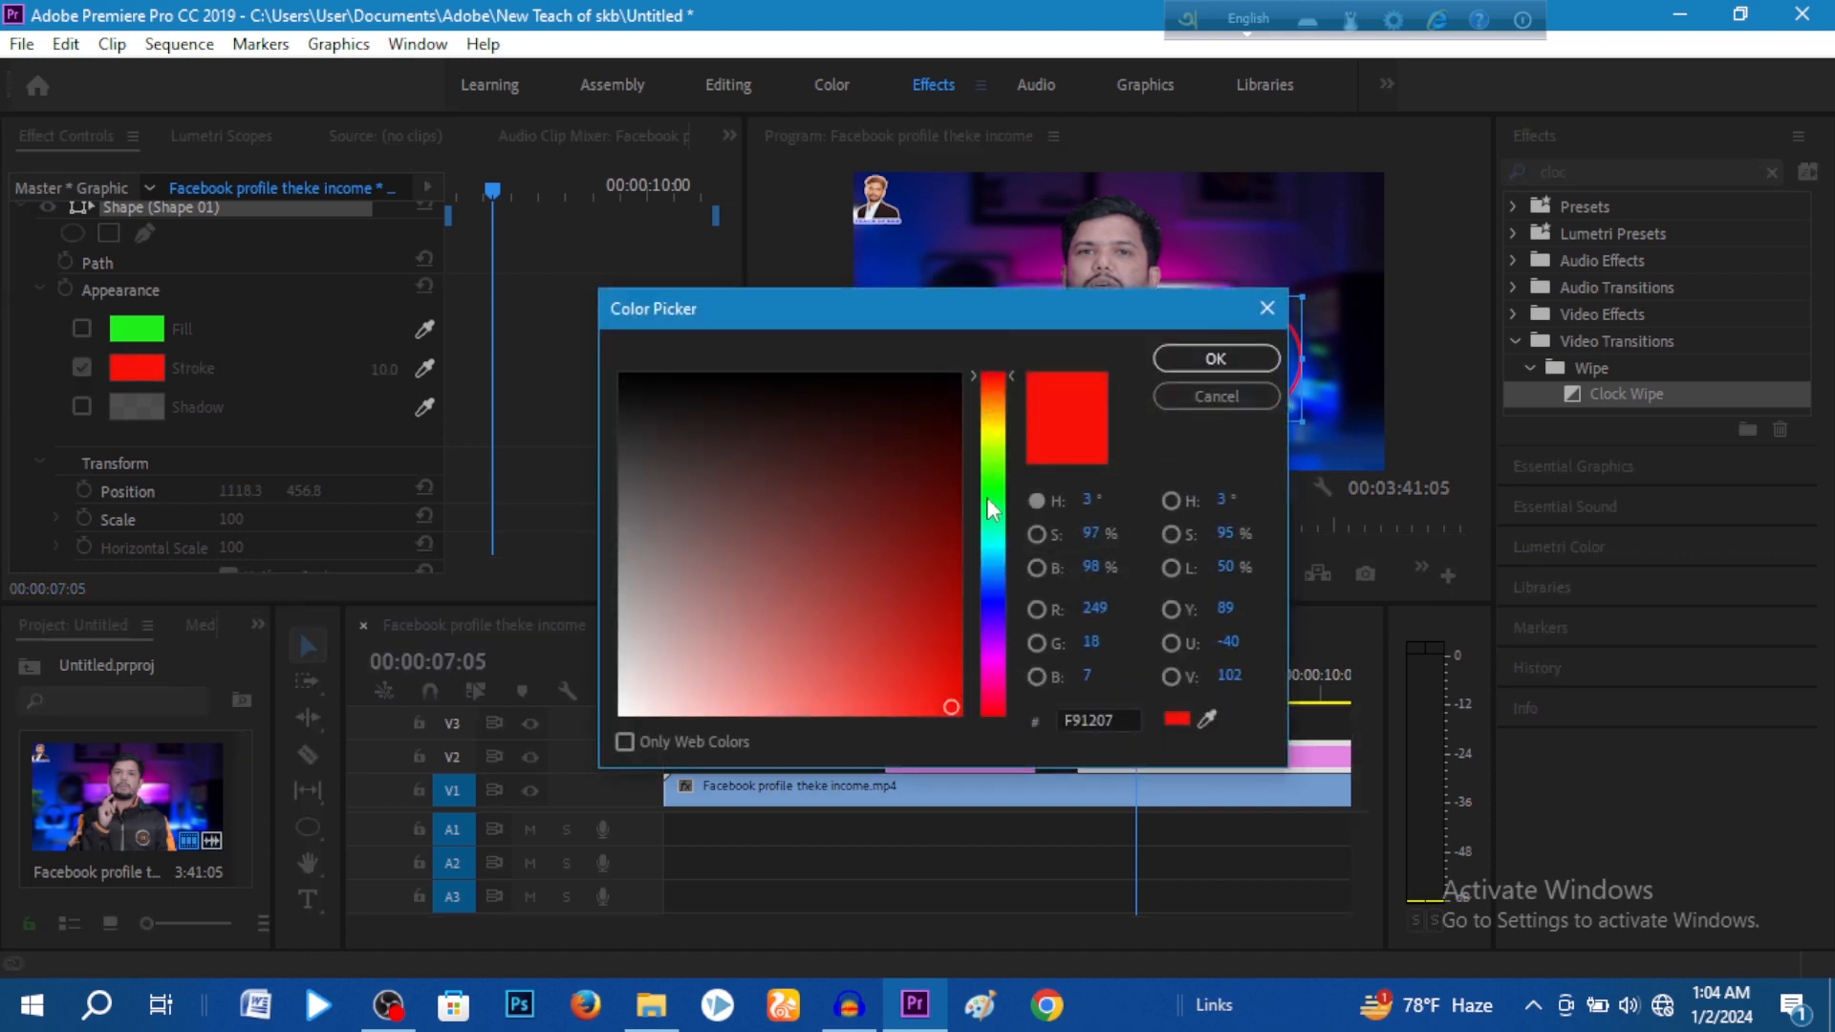
{"action": "left_click", "coordinate": [991, 595]}
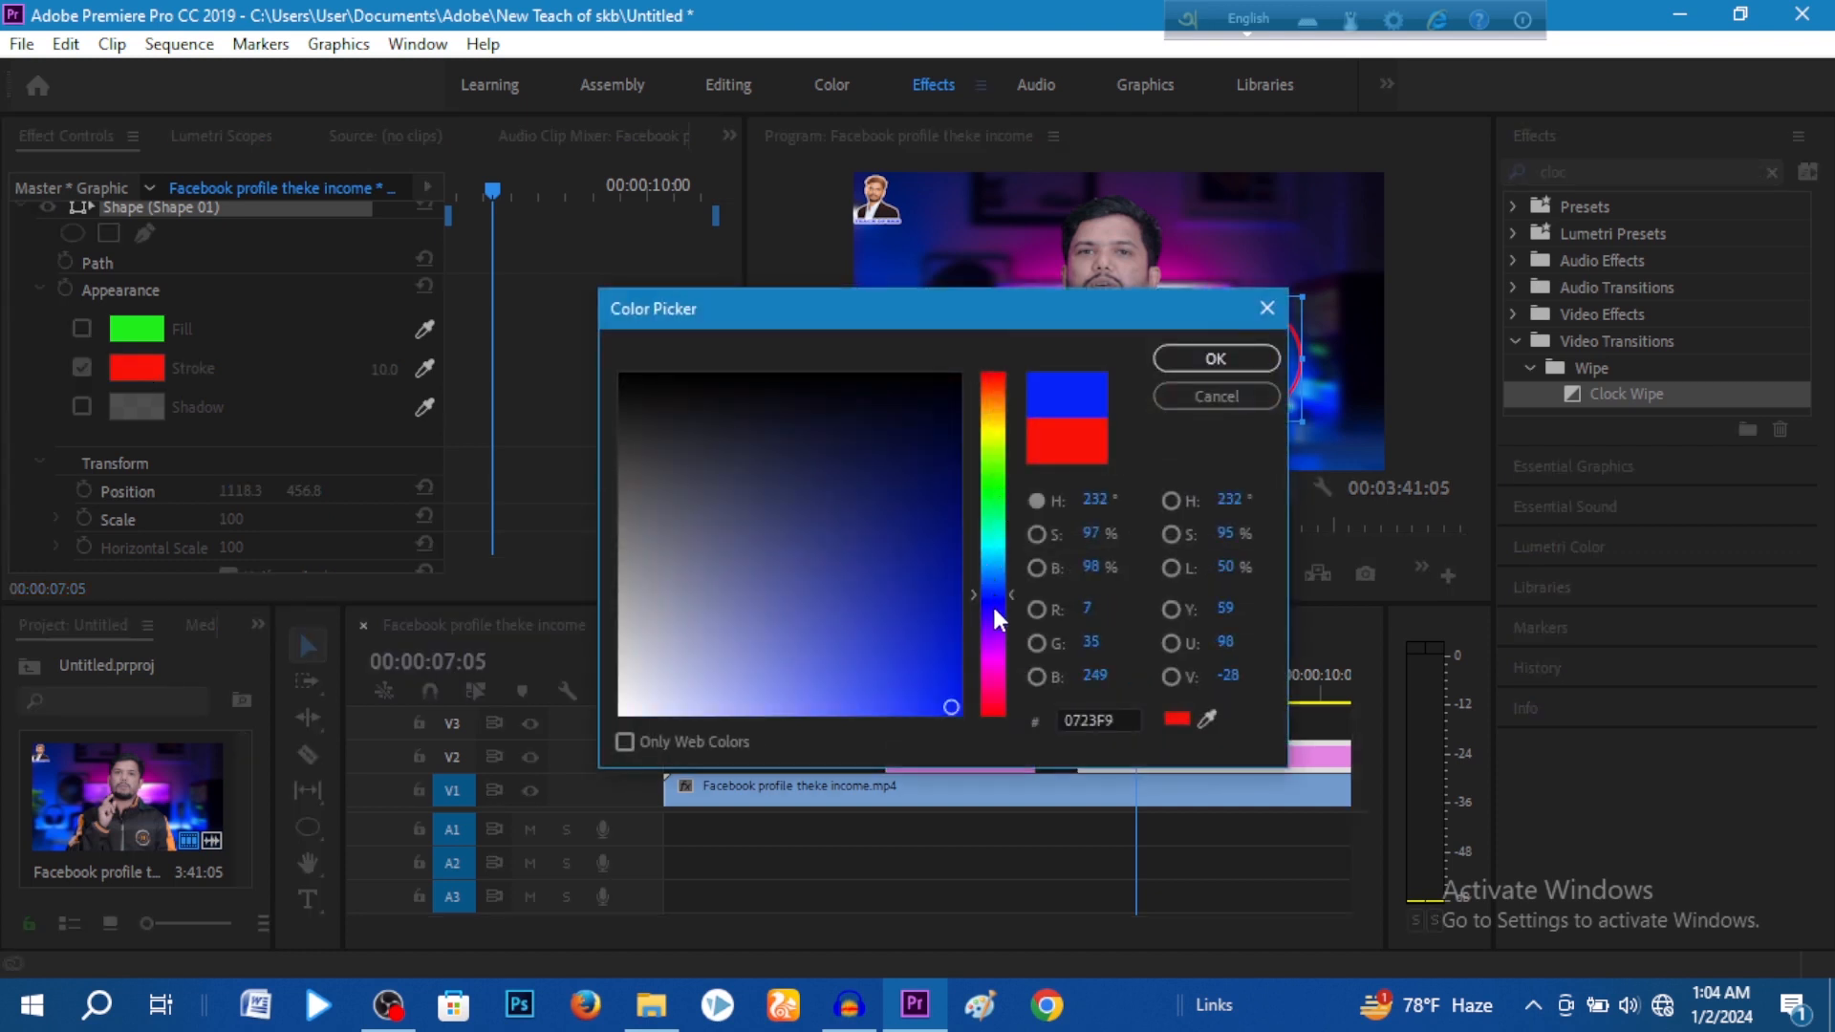
{"action": "left_click", "coordinate": [993, 713]}
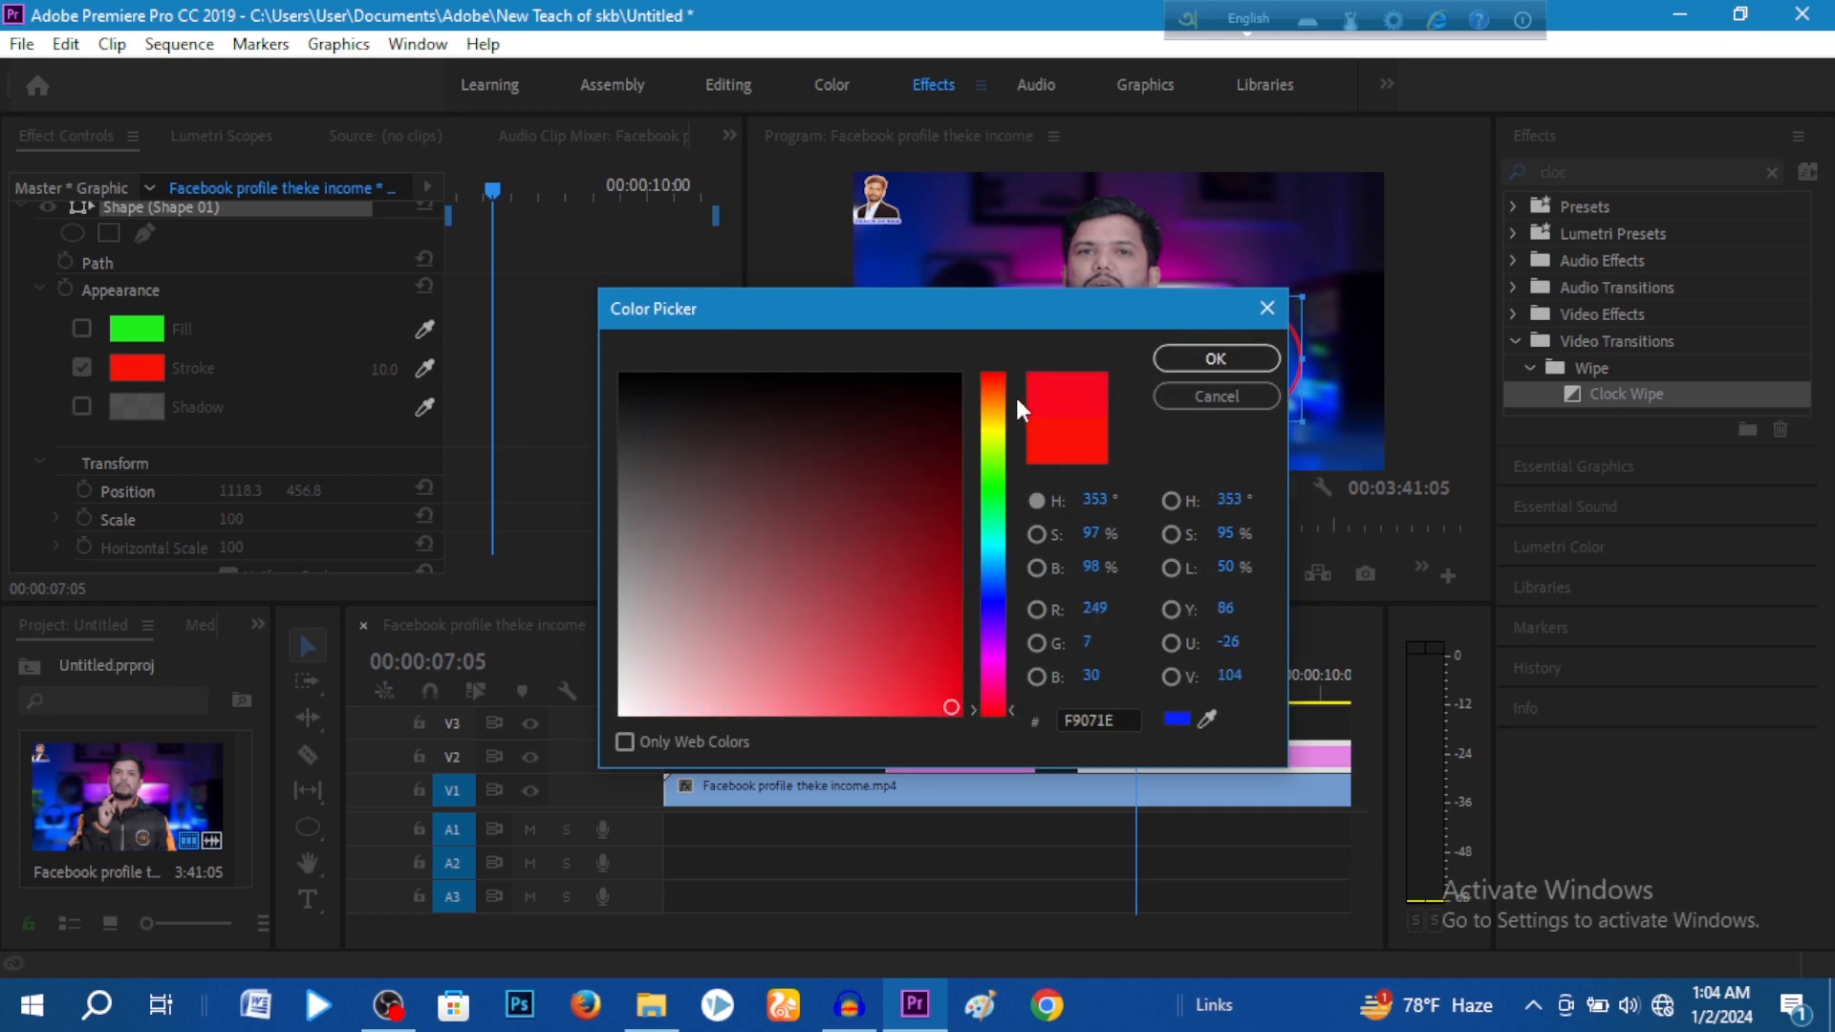
{"action": "left_click", "coordinate": [995, 375]}
{"action": "left_click", "coordinate": [990, 386]}
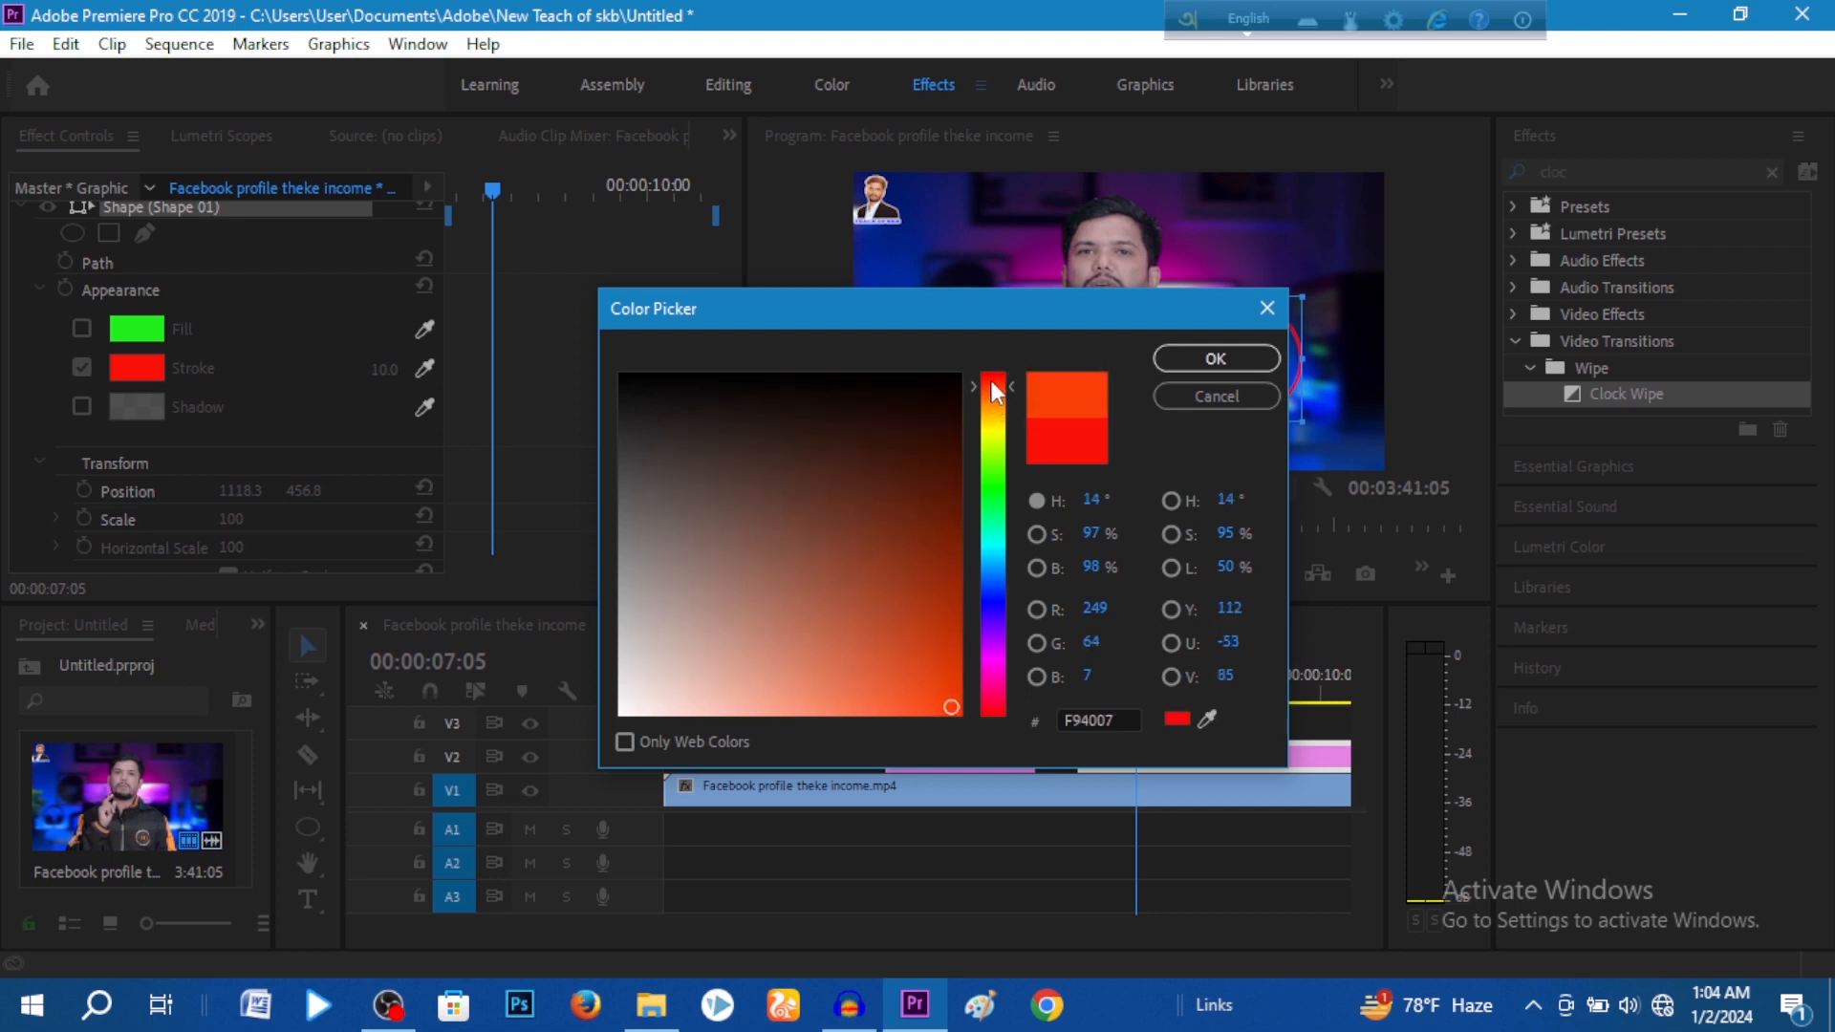
{"action": "left_click", "coordinate": [990, 380]}
{"action": "left_click", "coordinate": [993, 373]}
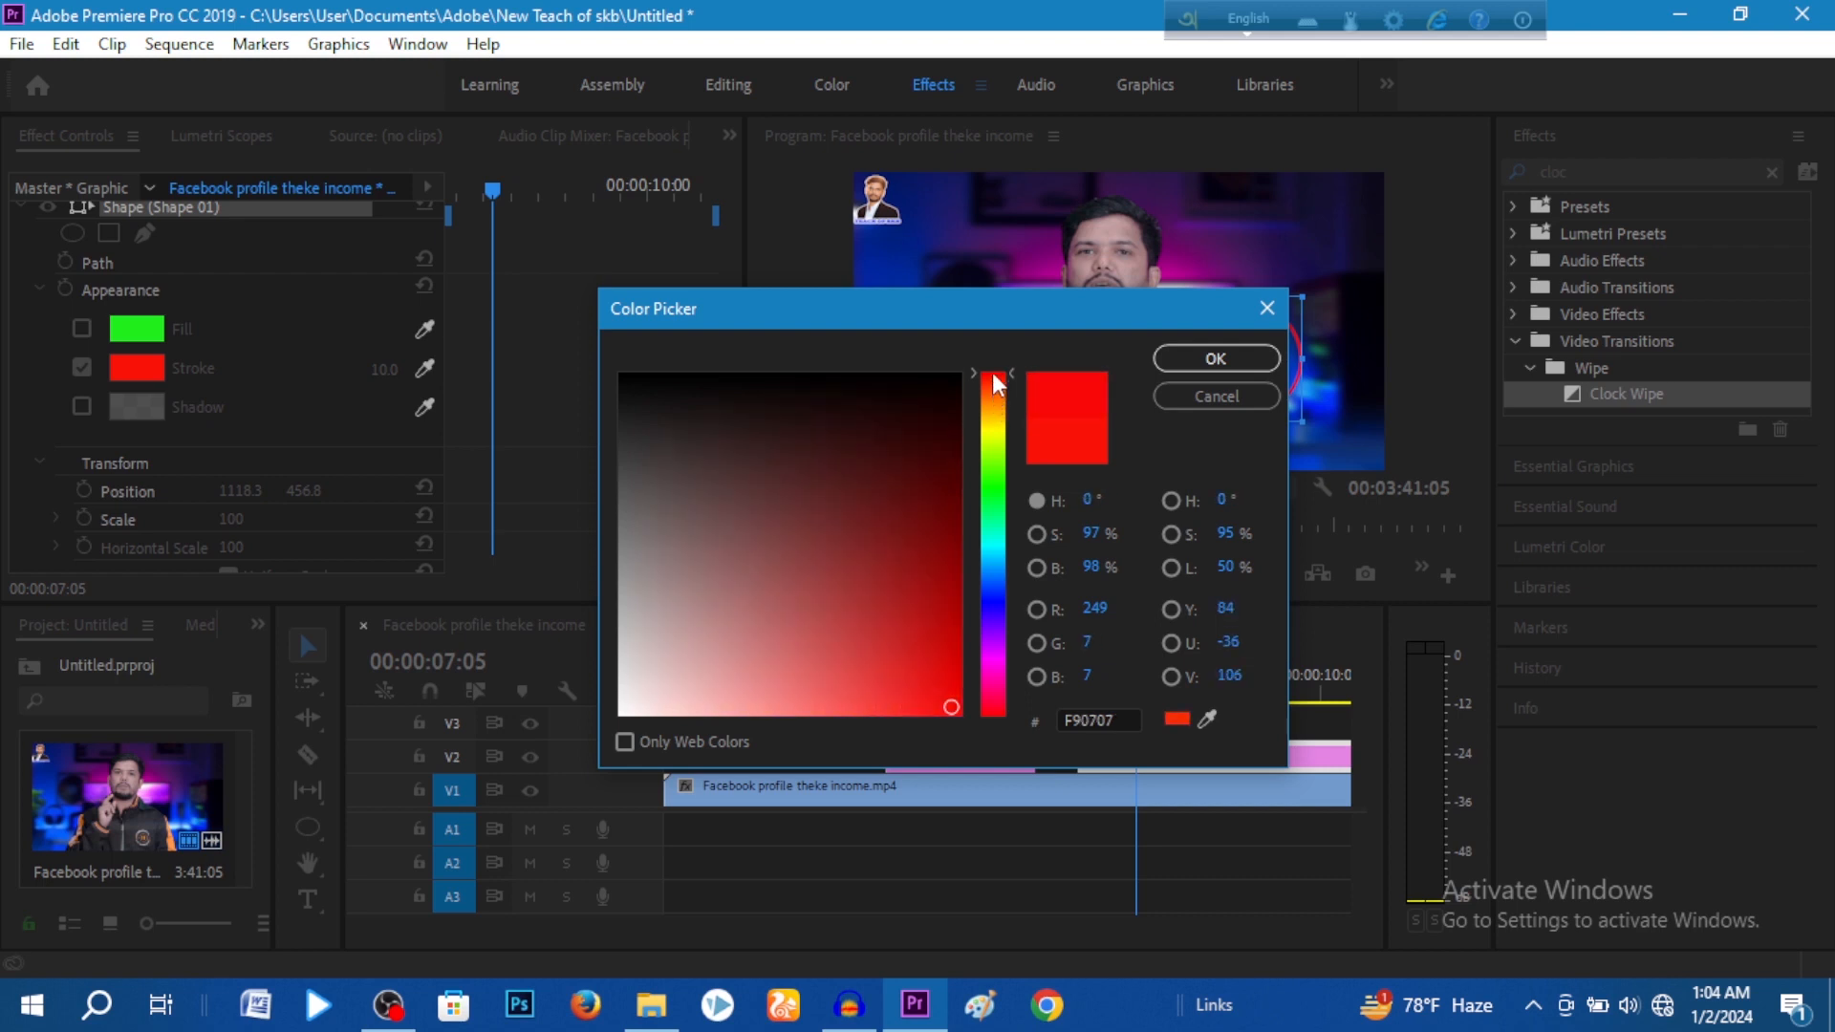
{"action": "left_click", "coordinate": [1206, 359]}
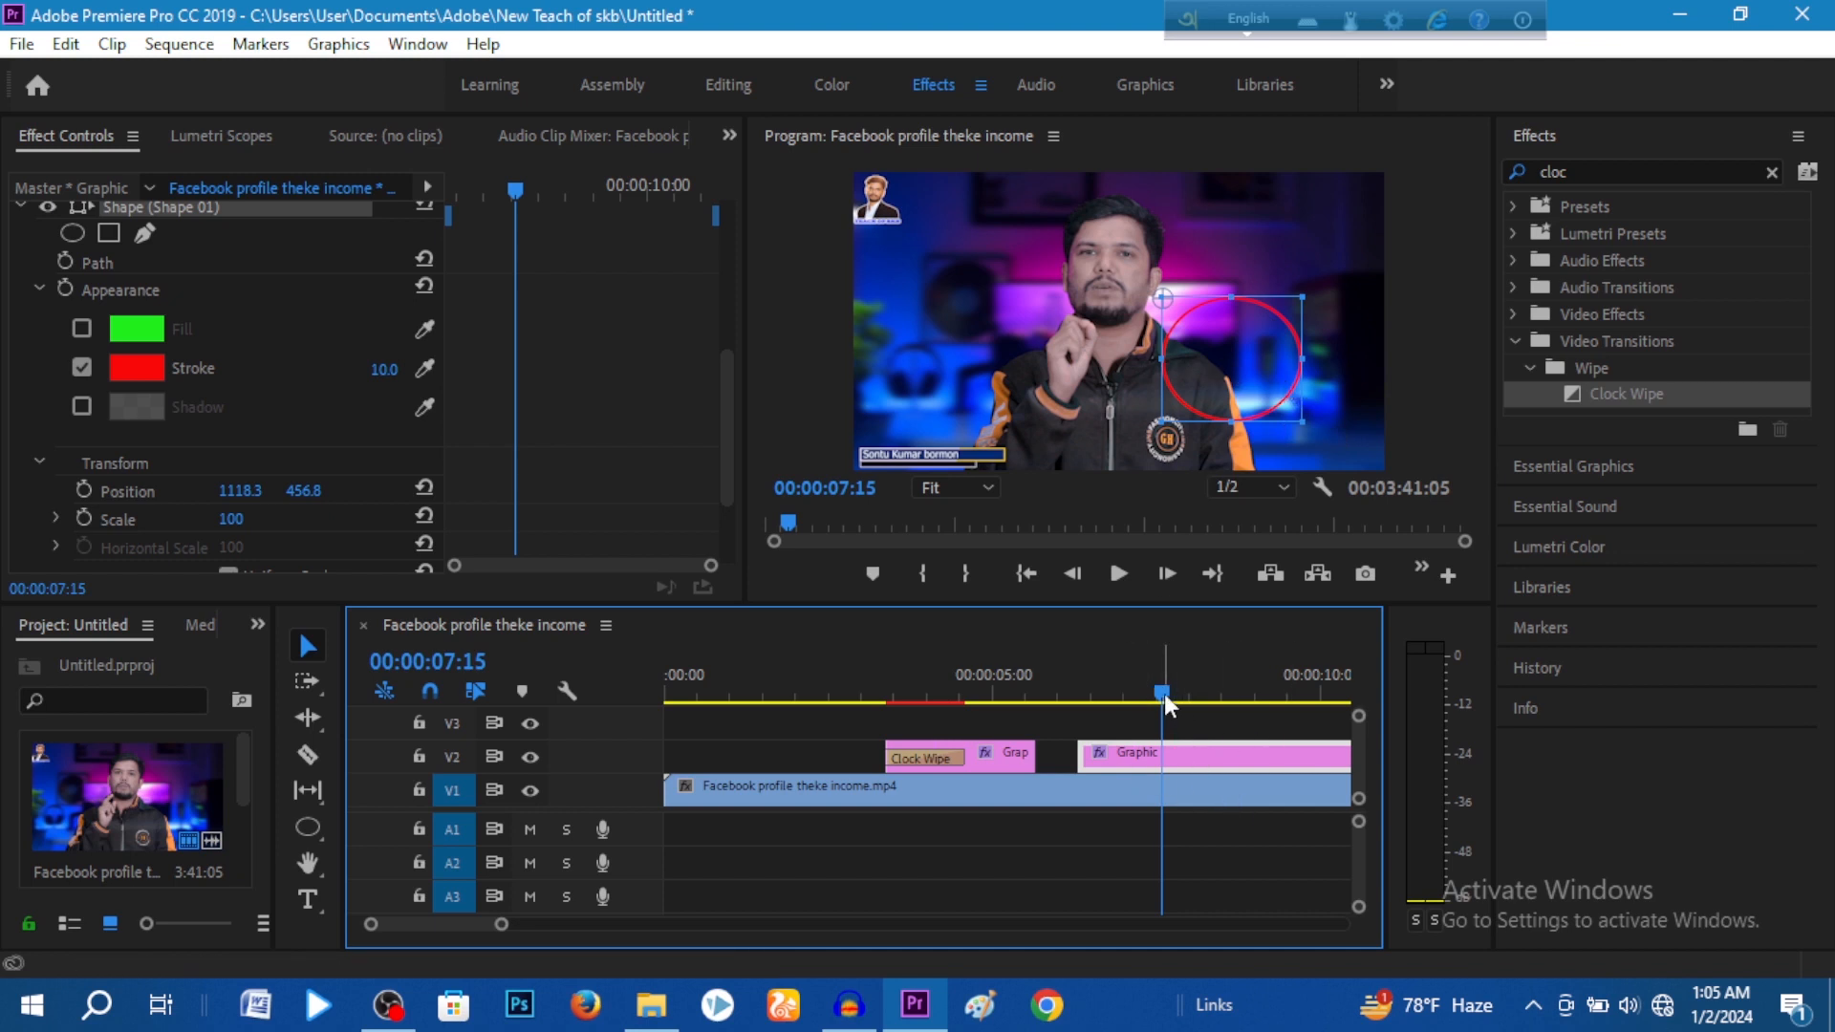
Apply the Clock Wipe transition to the start of the ellipse graphic clip on V2.
{"action": "left_click", "coordinate": [1138, 692]}
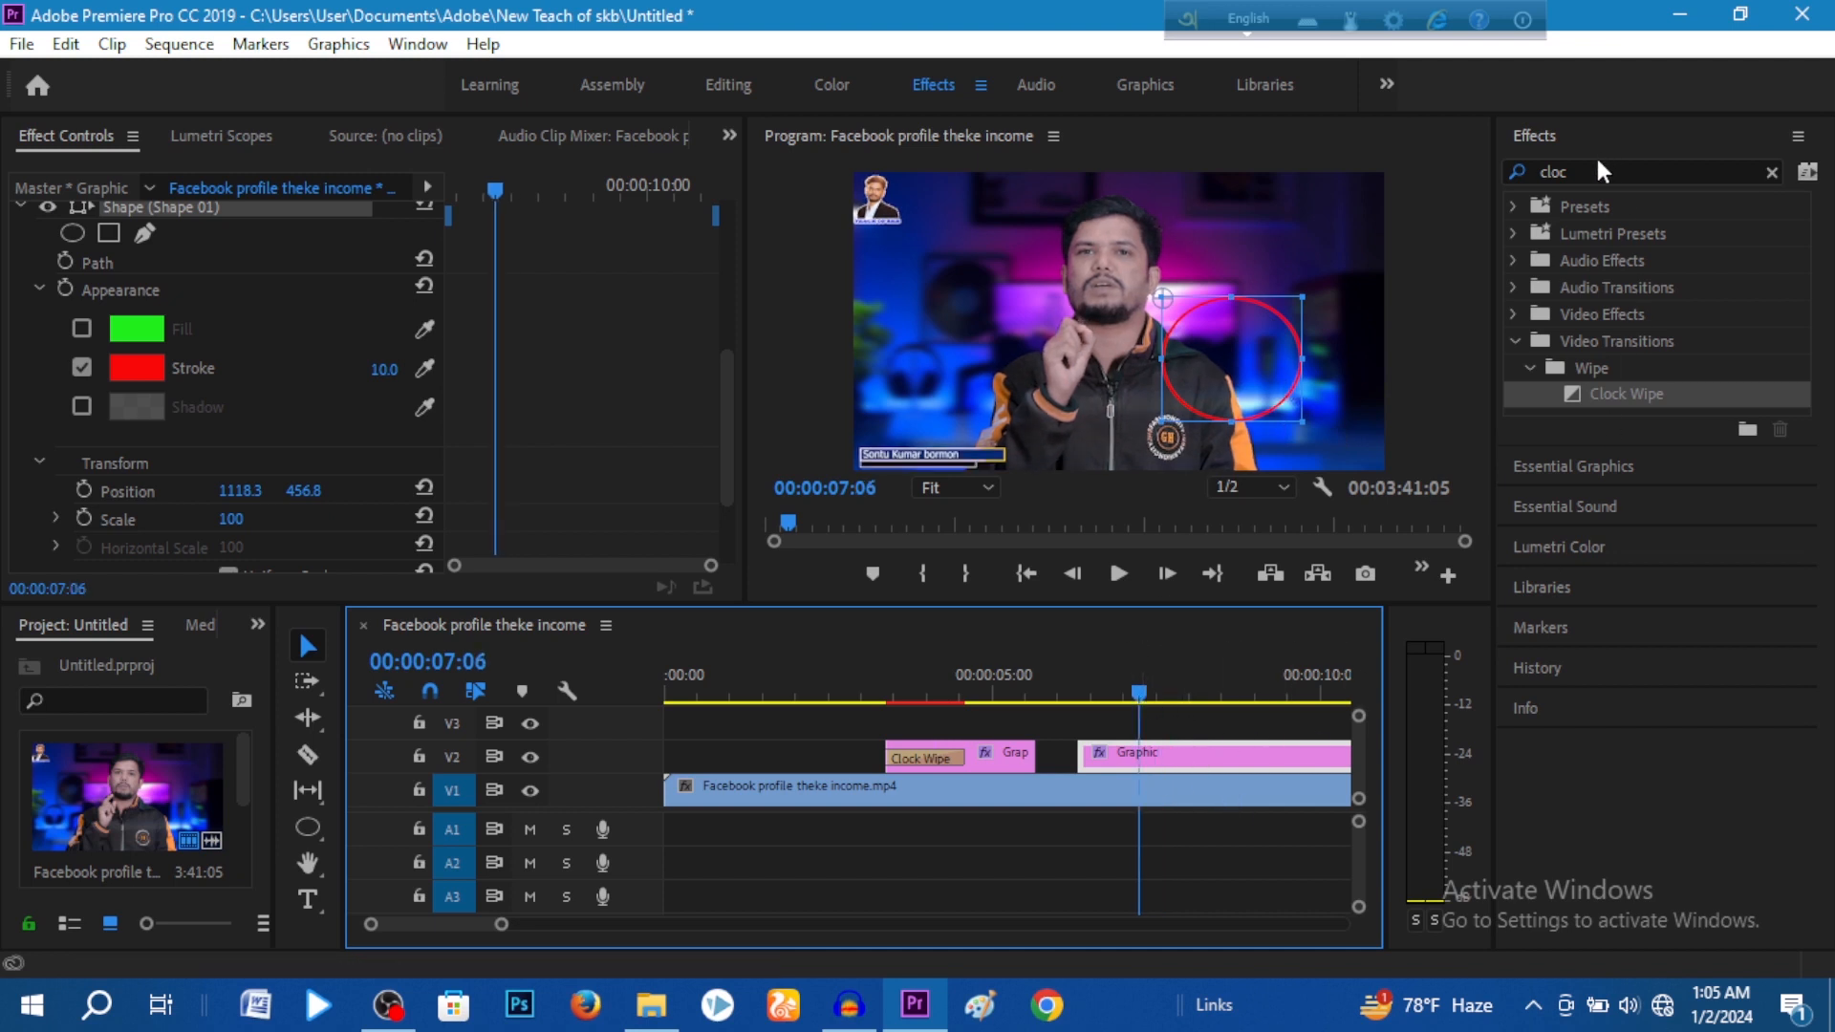
{"action": "left_click_drag", "start_coordinate": [1626, 394], "coordinate": [1123, 770]}
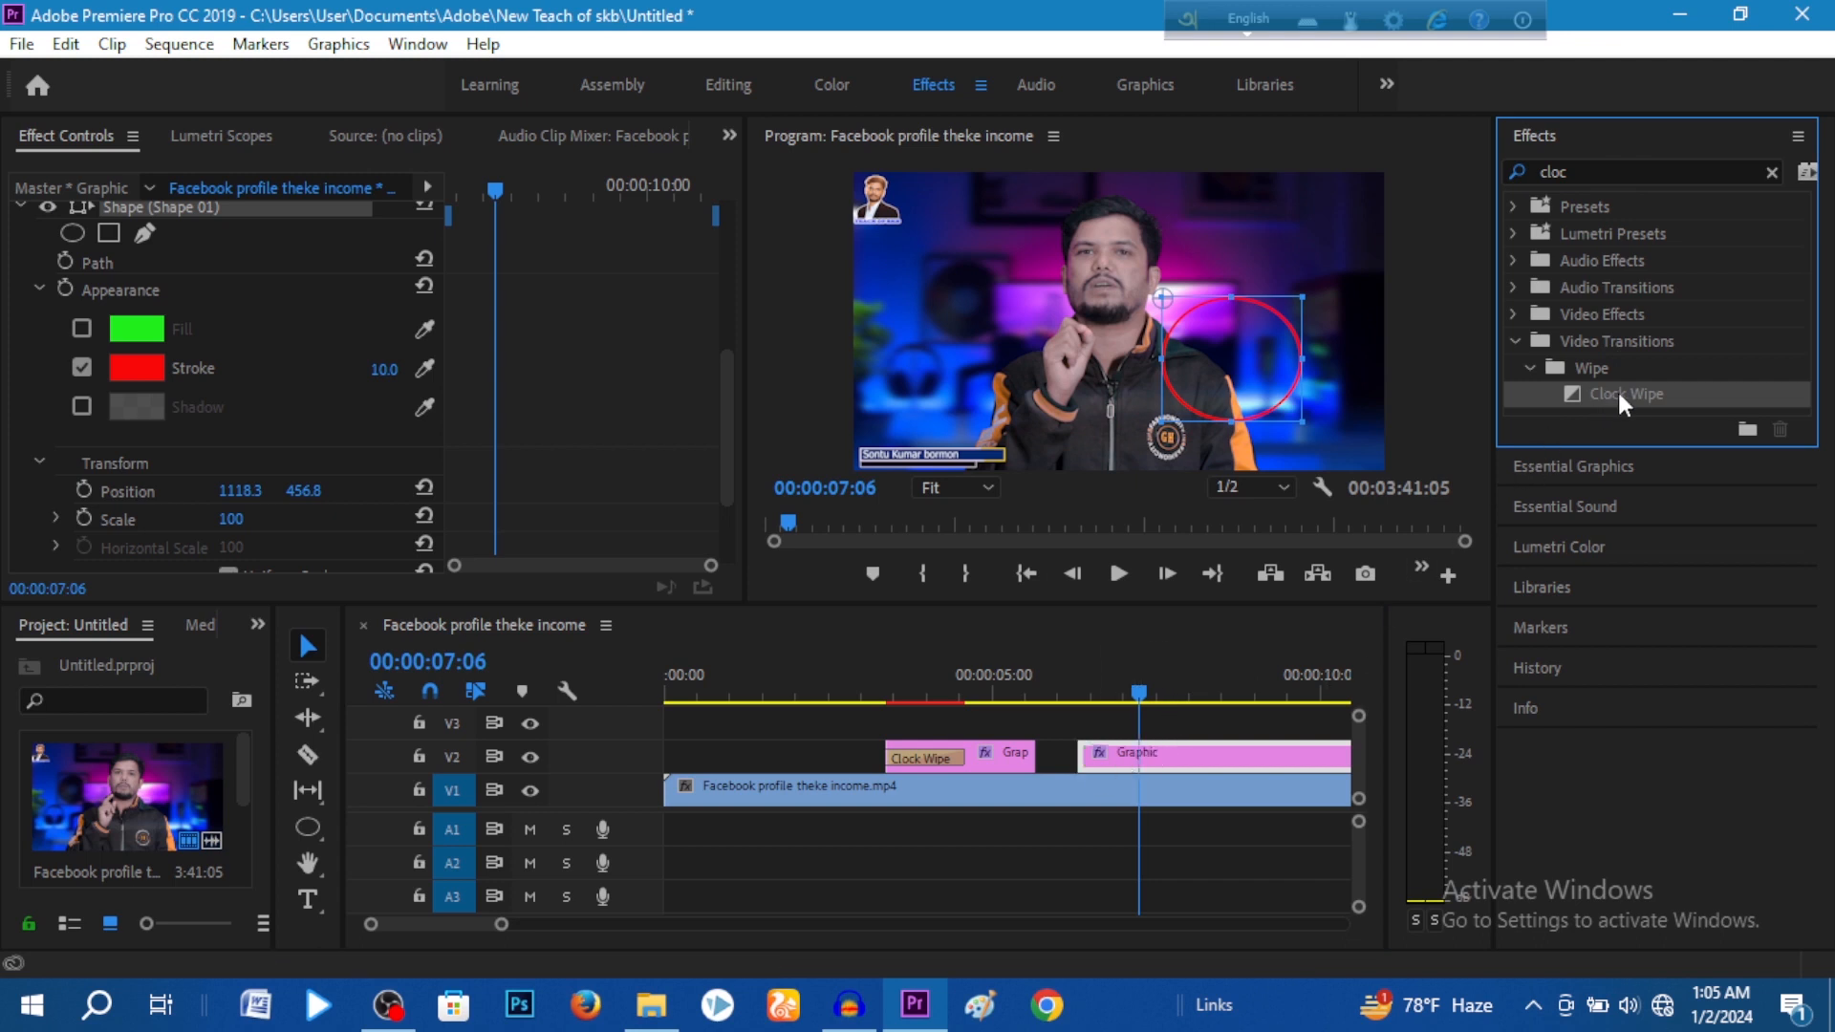
{"action": "left_click_drag", "start_coordinate": [1626, 396], "coordinate": [1113, 774]}
Move the playhead back to 00:00:05:21, just ahead of the ellipse graphic, to preview its Clock Wipe.
{"action": "left_click", "coordinate": [1255, 403]}
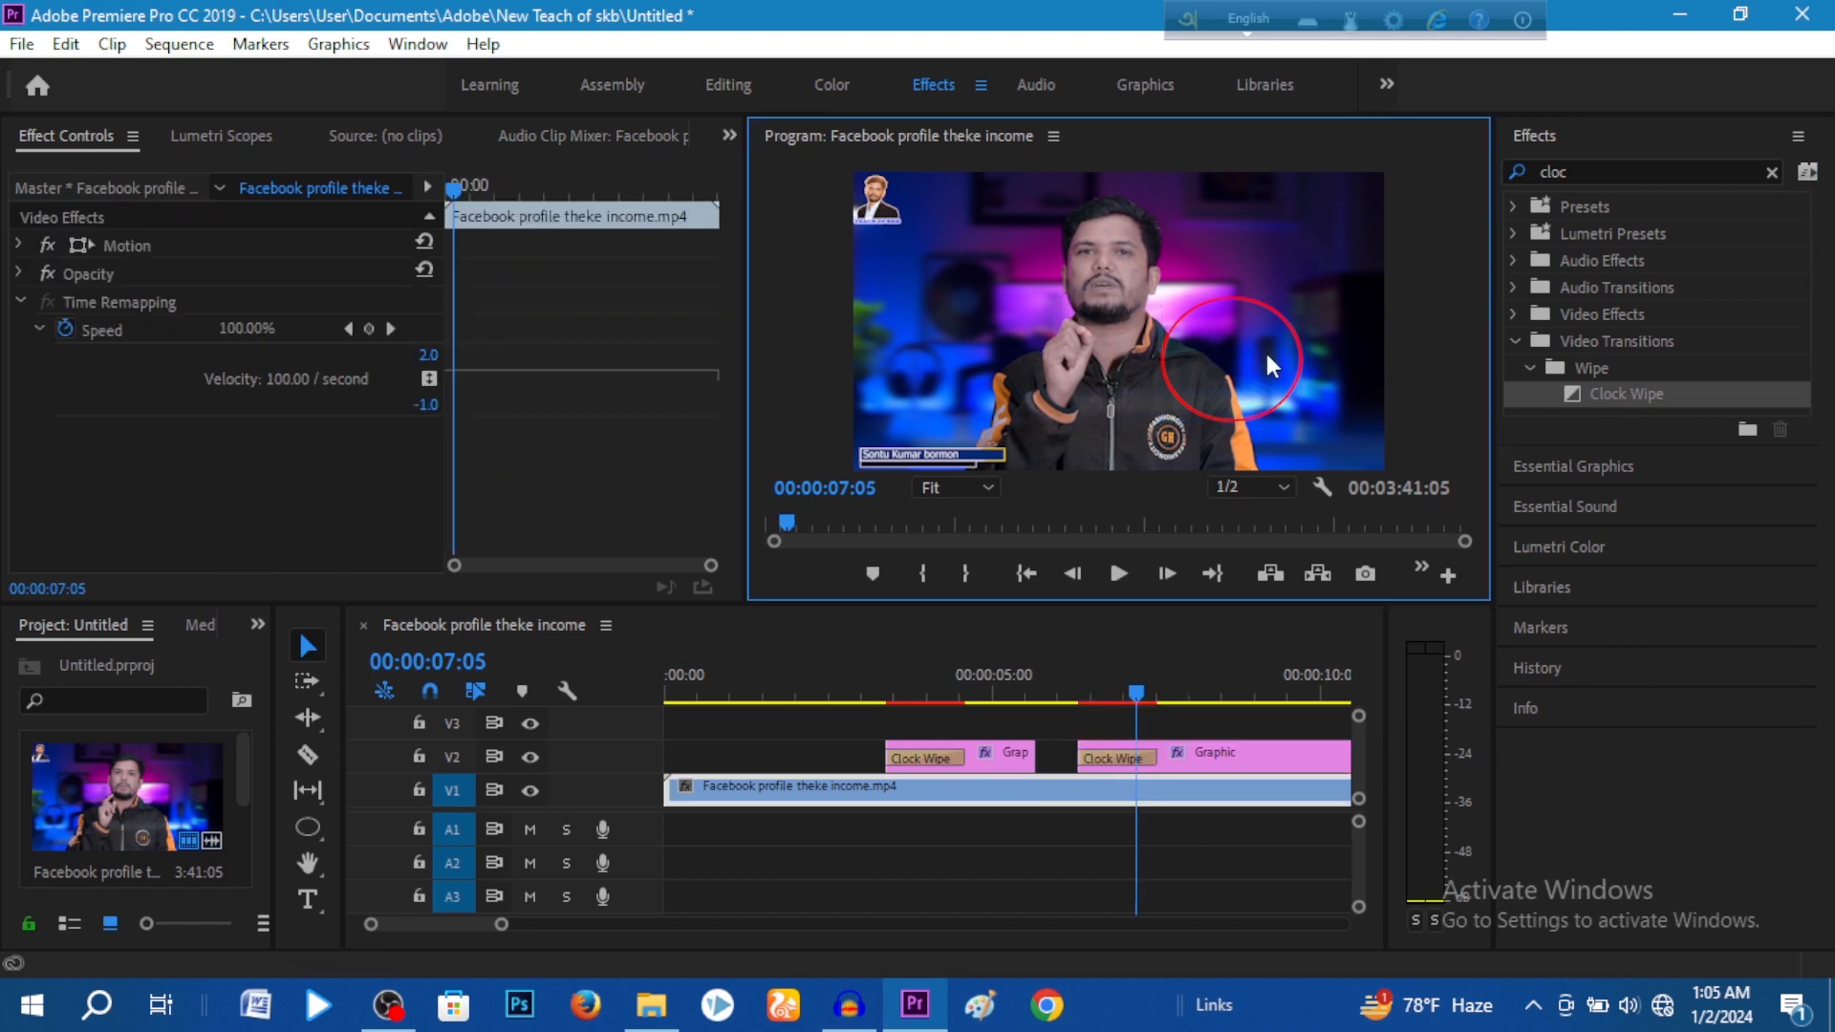
{"action": "left_click", "coordinate": [1140, 691]}
{"action": "left_click", "coordinate": [1049, 696]}
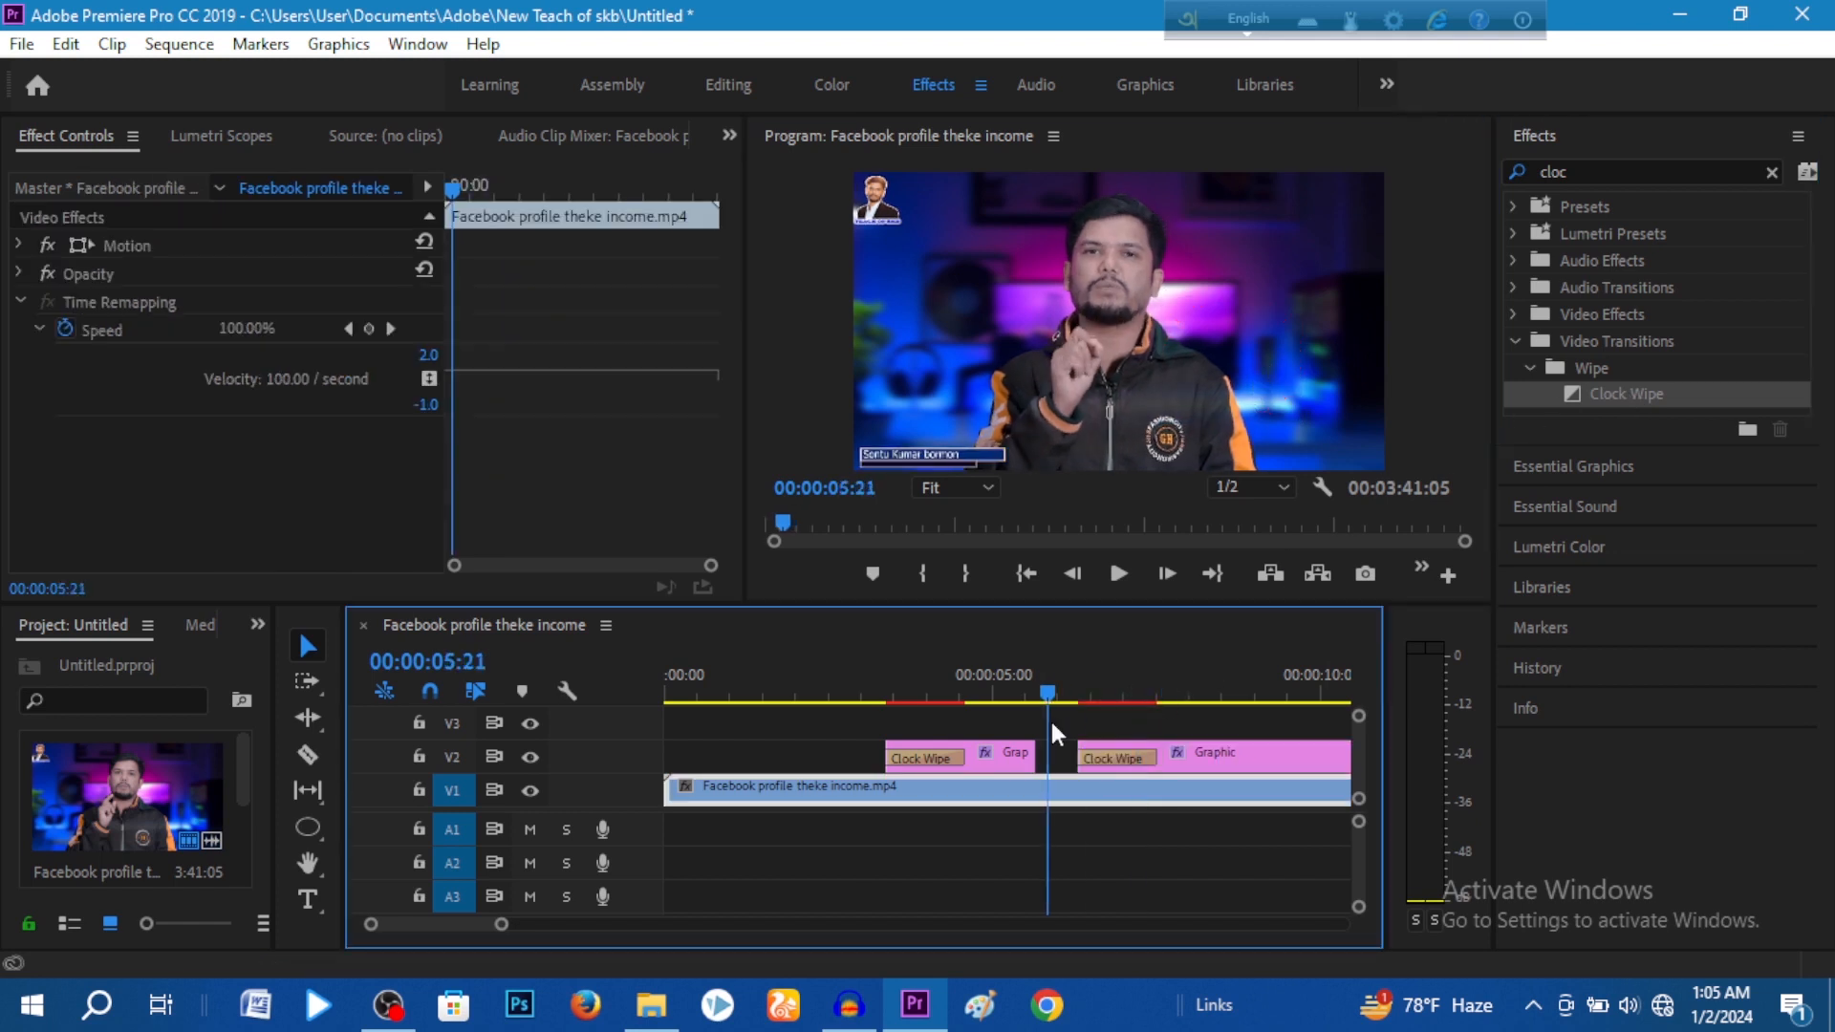